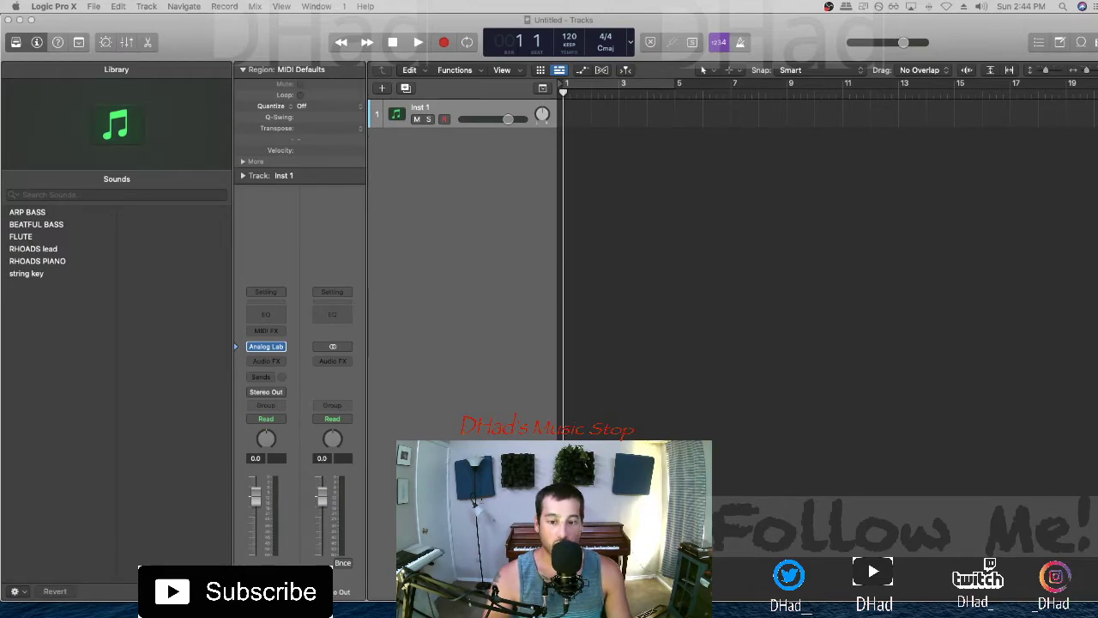
Step: Reduce the project window's height and load the FLUTE sound on the instrument track
{"action": "left_click_drag", "start_coordinate": [554, 600], "coordinate": [554, 567]}
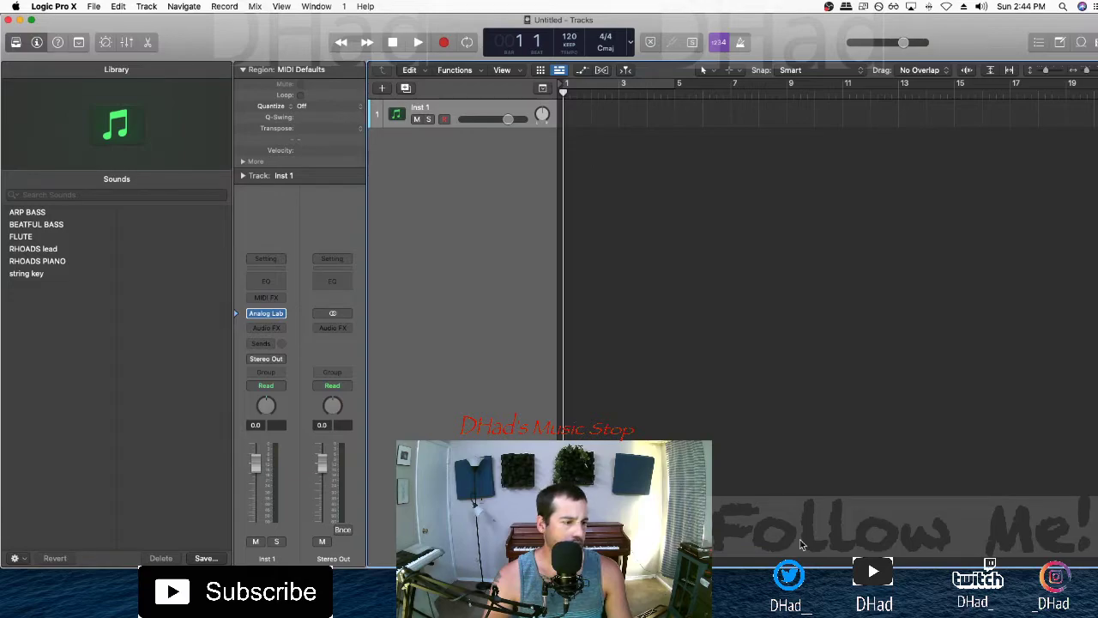
{"action": "left_click_drag", "start_coordinate": [557, 549], "coordinate": [554, 558]}
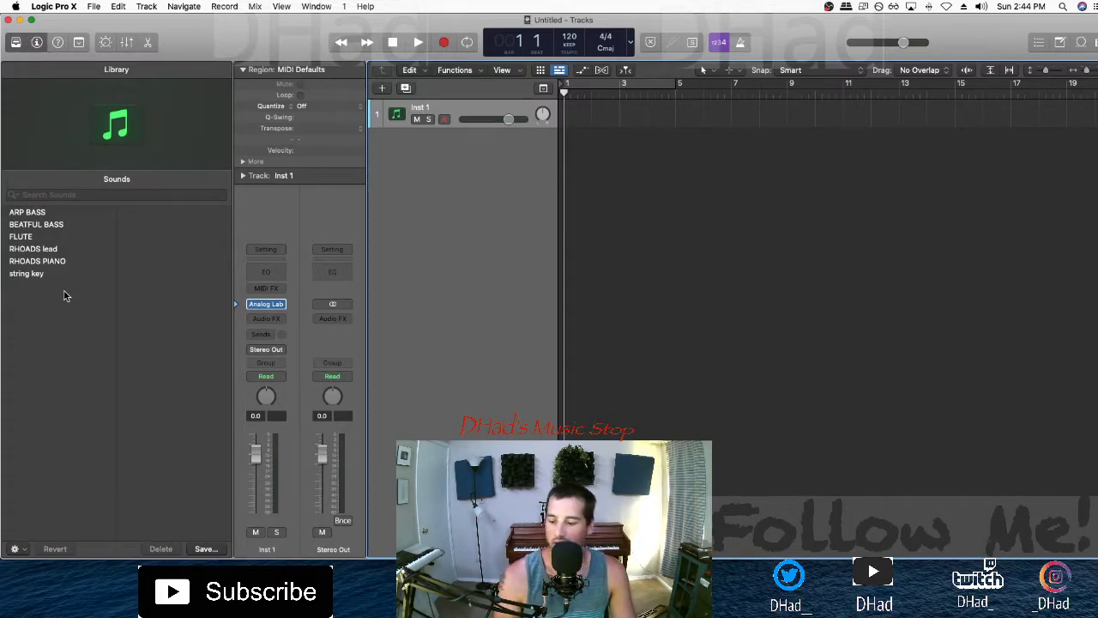
{"action": "left_click", "coordinate": [44, 226]}
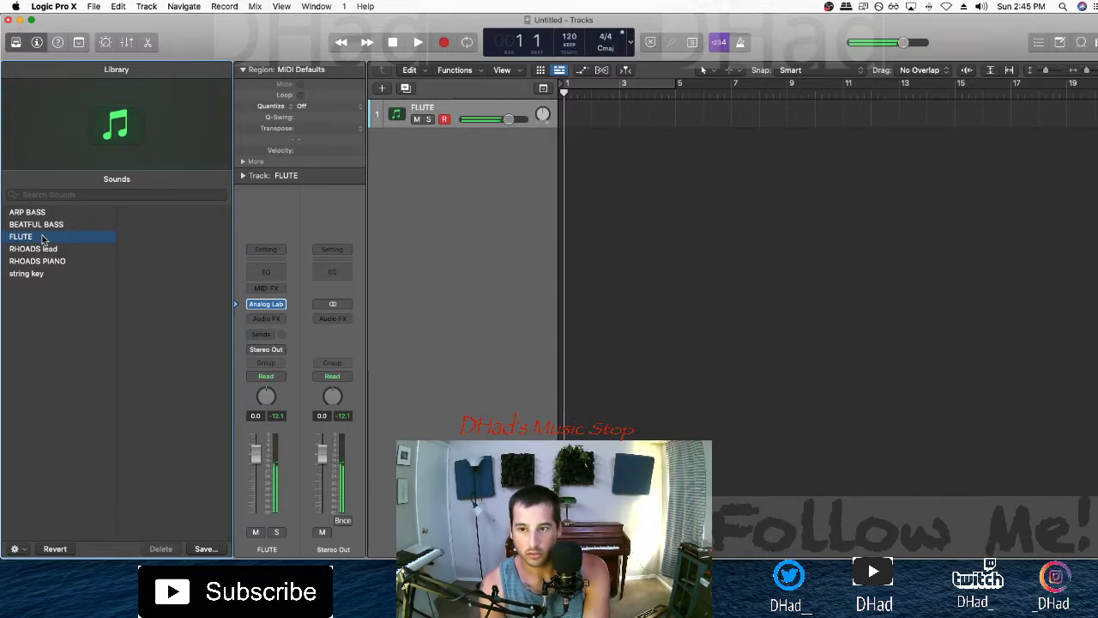
Step: During playback, turn on the metronome, set the project tempo to 98 and hide the sound library
{"action": "key", "text": "space"}
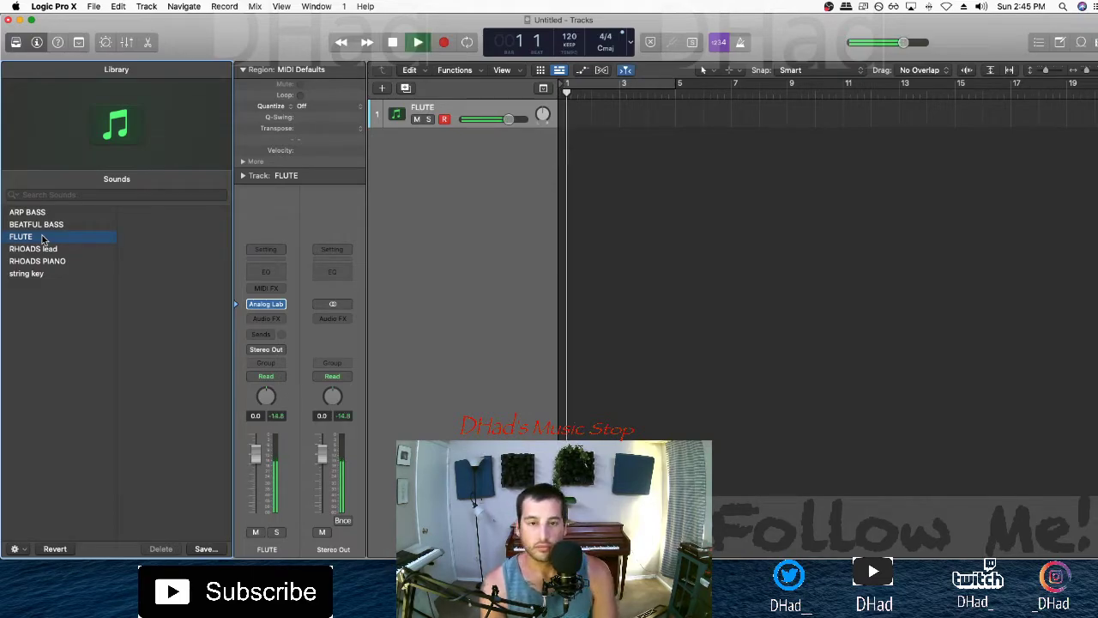
{"action": "left_click", "coordinate": [741, 43]}
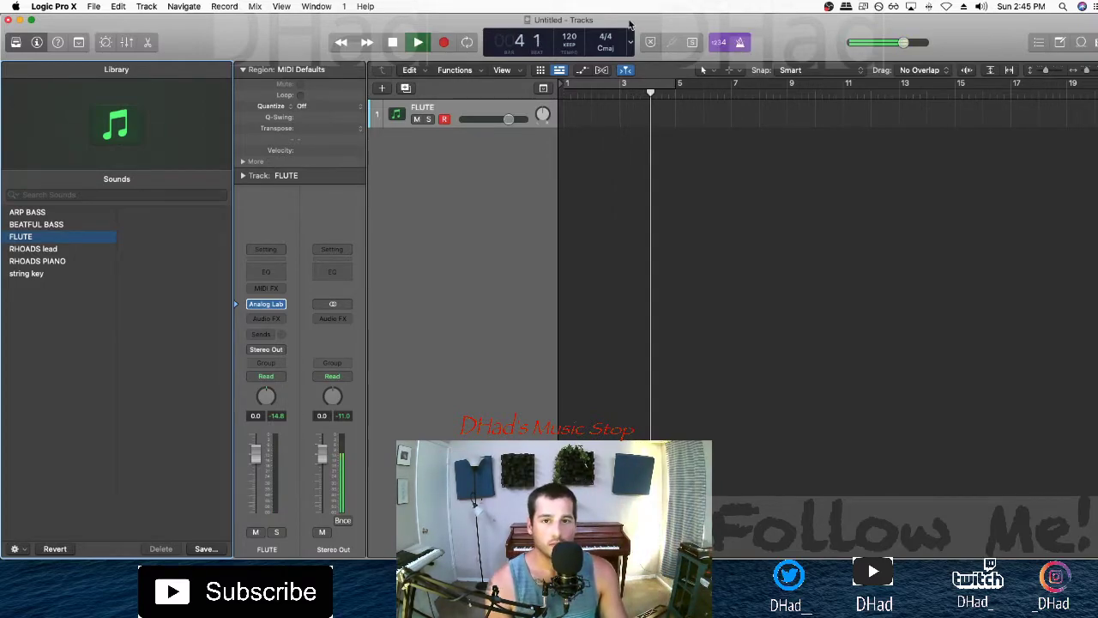
{"action": "left_click_drag", "start_coordinate": [568, 37], "coordinate": [567, 58]}
{"action": "left_click", "coordinate": [18, 43]}
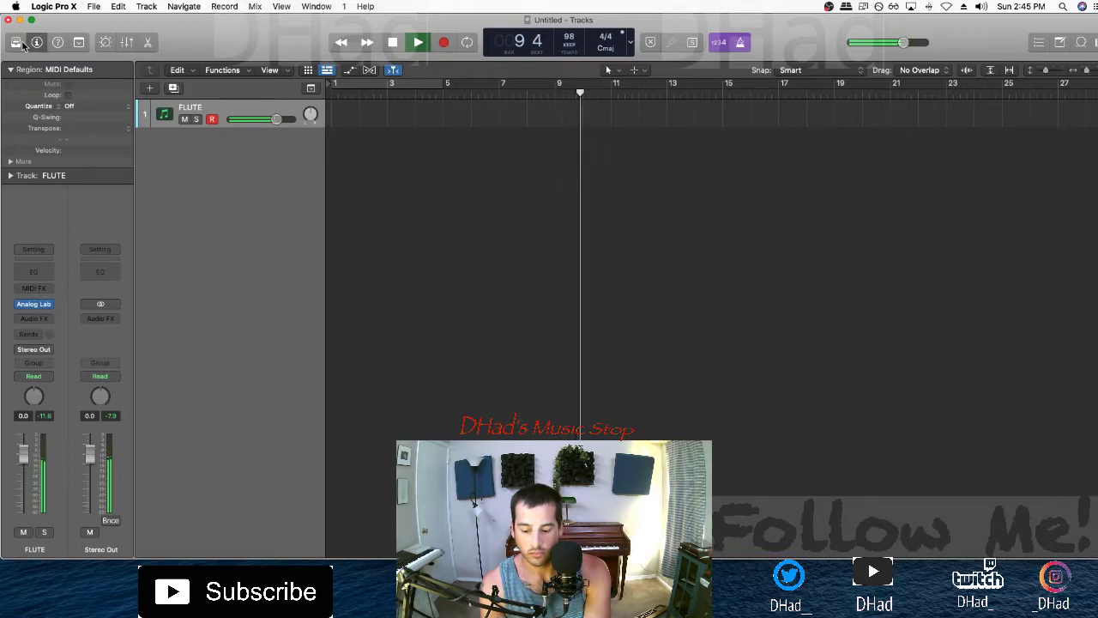
{"action": "key", "text": "r"}
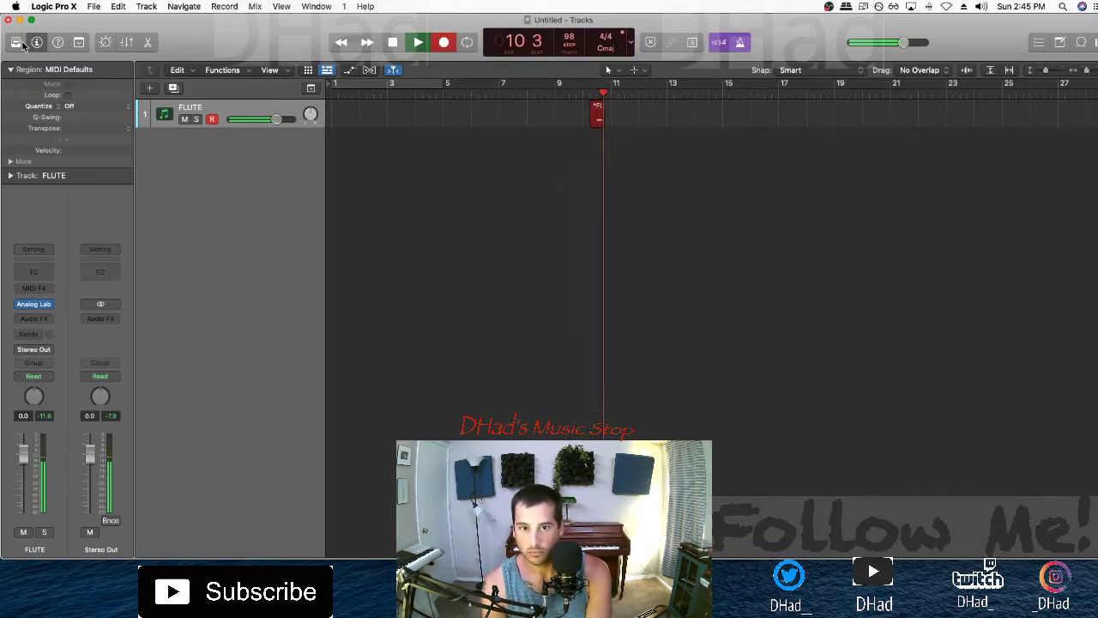
{"action": "key", "text": "space"}
{"action": "key", "text": "Delete"}
Step: Record a four-bar flute phrase on the FLUTE track and move its region to start at bar 1
{"action": "key", "text": "r"}
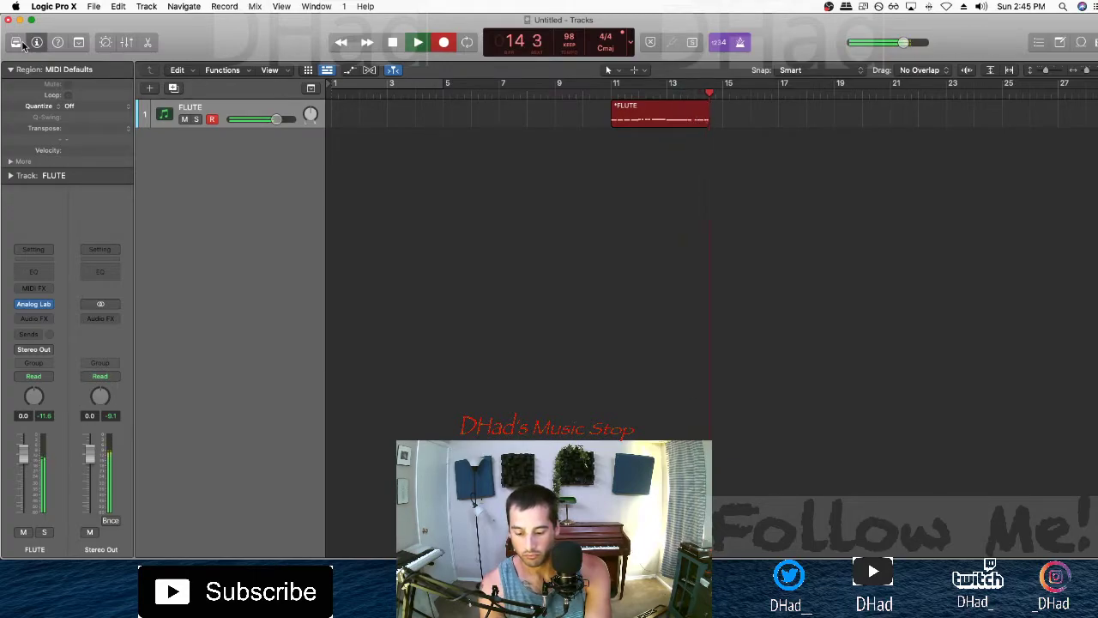
{"action": "key", "text": "space"}
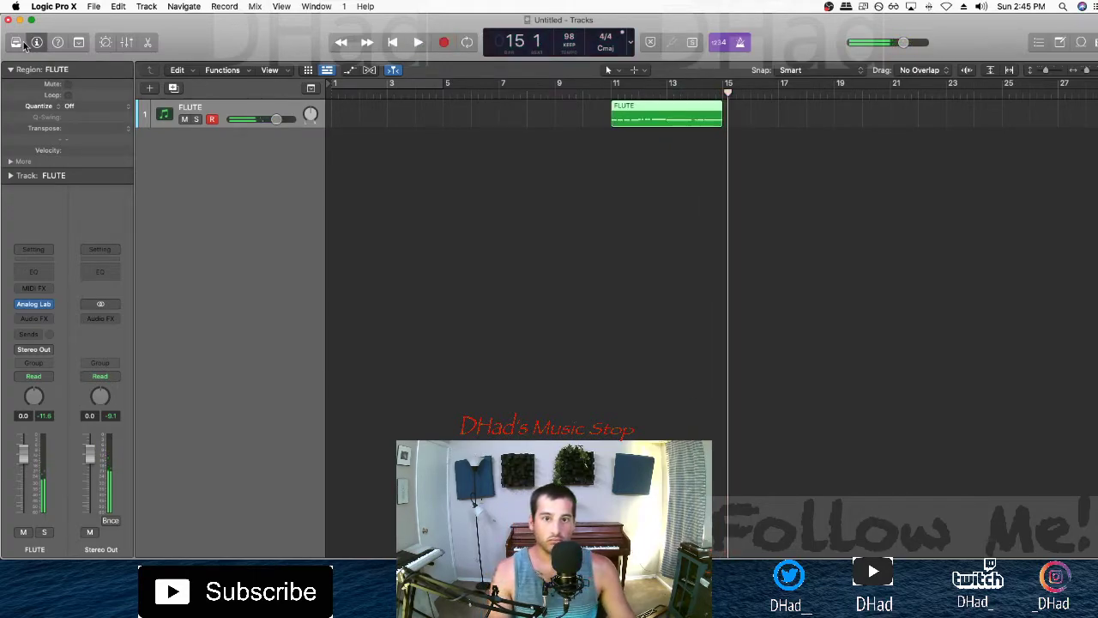
{"action": "left_click_drag", "start_coordinate": [671, 118], "coordinate": [387, 103]}
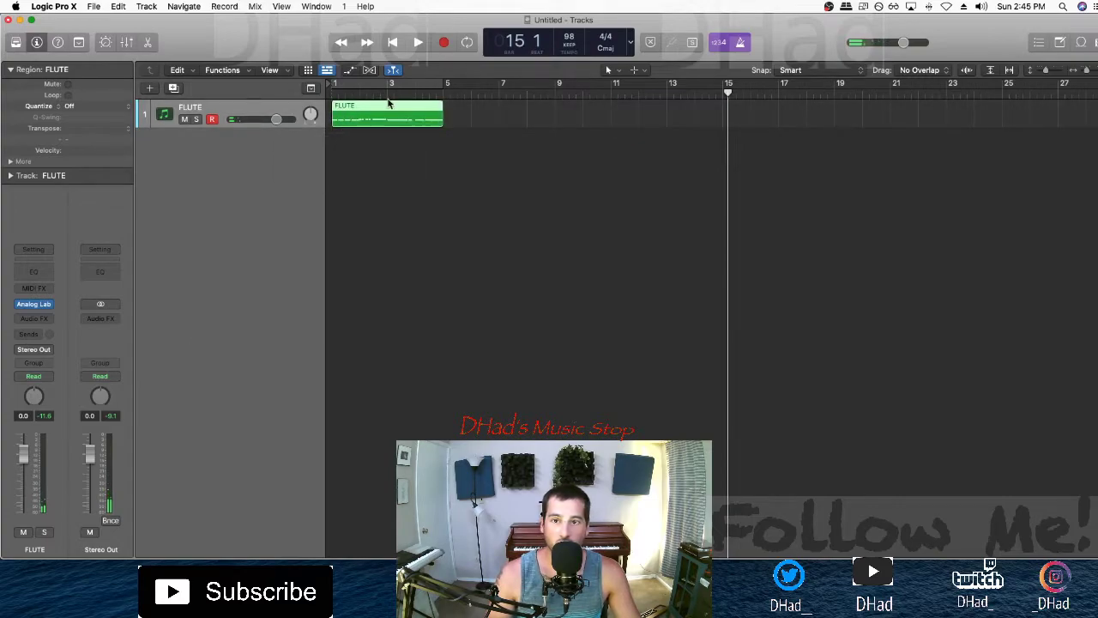
Step: Cycle playback over the flute region and try quantizing it to 1/8 Note
{"action": "key", "text": "u"}
{"action": "key", "text": "space"}
{"action": "left_click", "coordinate": [64, 106]}
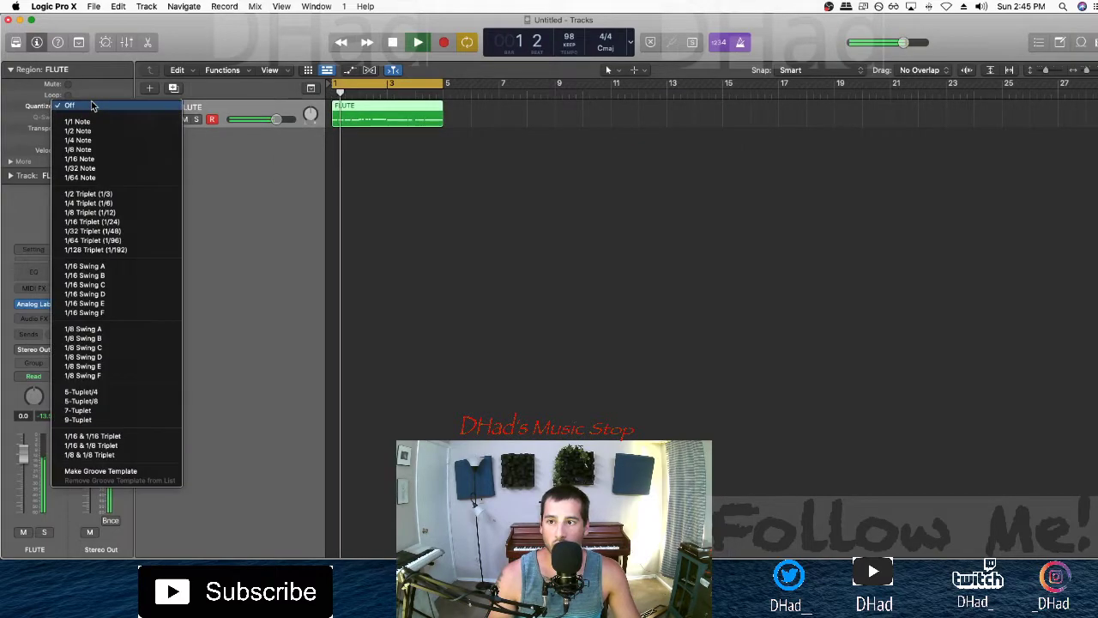
{"action": "left_click", "coordinate": [85, 147]}
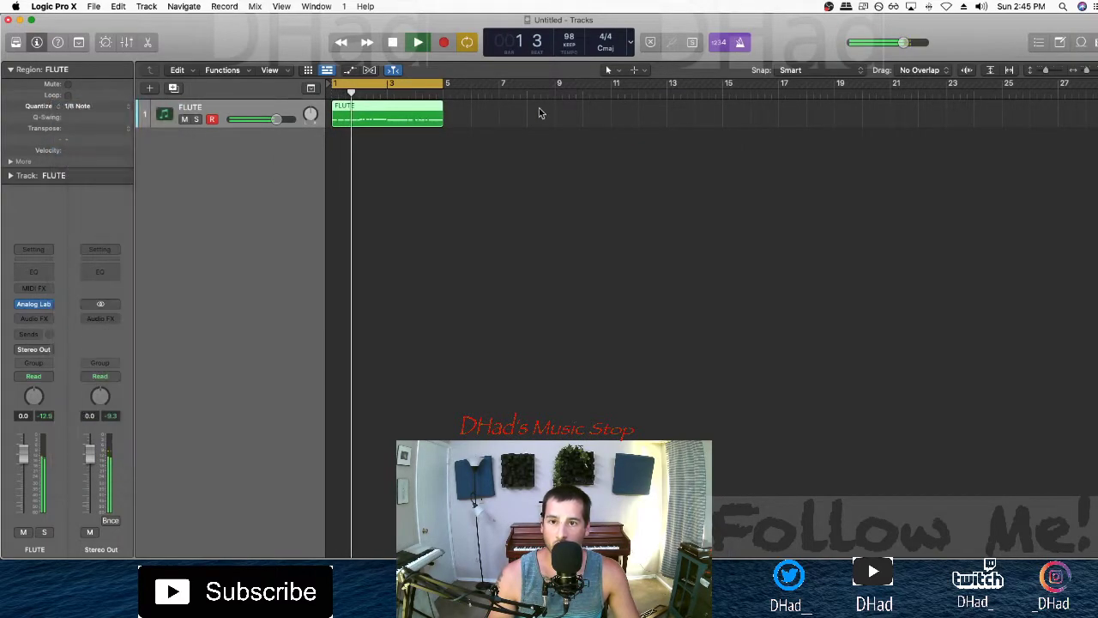
Step: Open the flute region's notes for editing, extend the cycle range to bar 9 and repeat the region once
{"action": "double_click", "coordinate": [422, 120]}
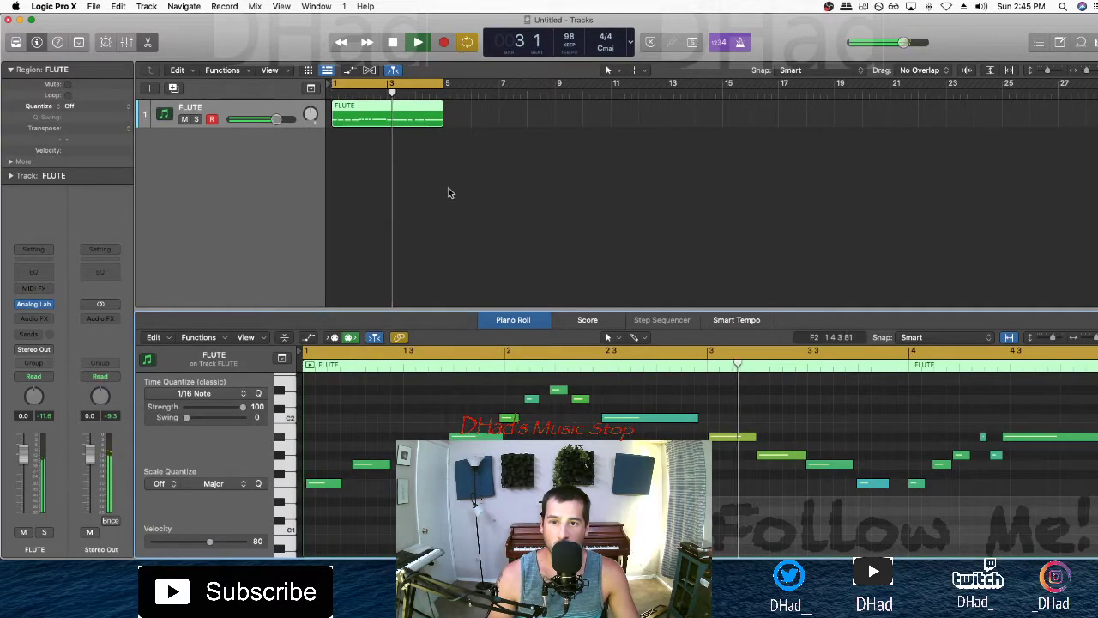
{"action": "left_click_drag", "start_coordinate": [444, 83], "coordinate": [558, 87]}
{"action": "key", "text": "super+r"}
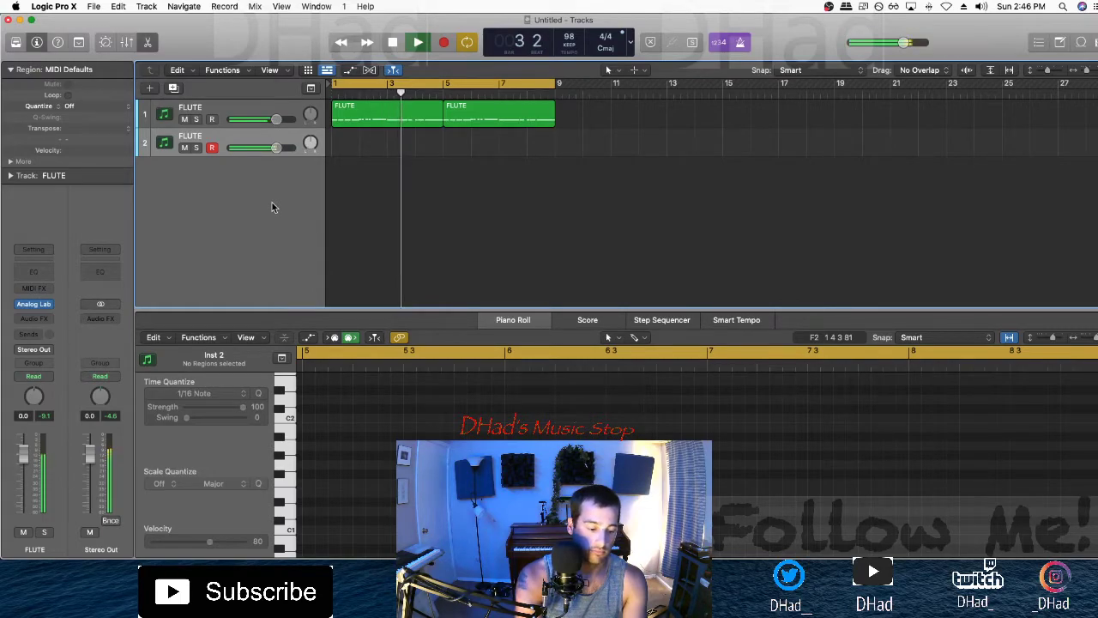
Step: Record a trial melody on the second FLUTE track and delete the recorded regions
{"action": "key", "text": "r"}
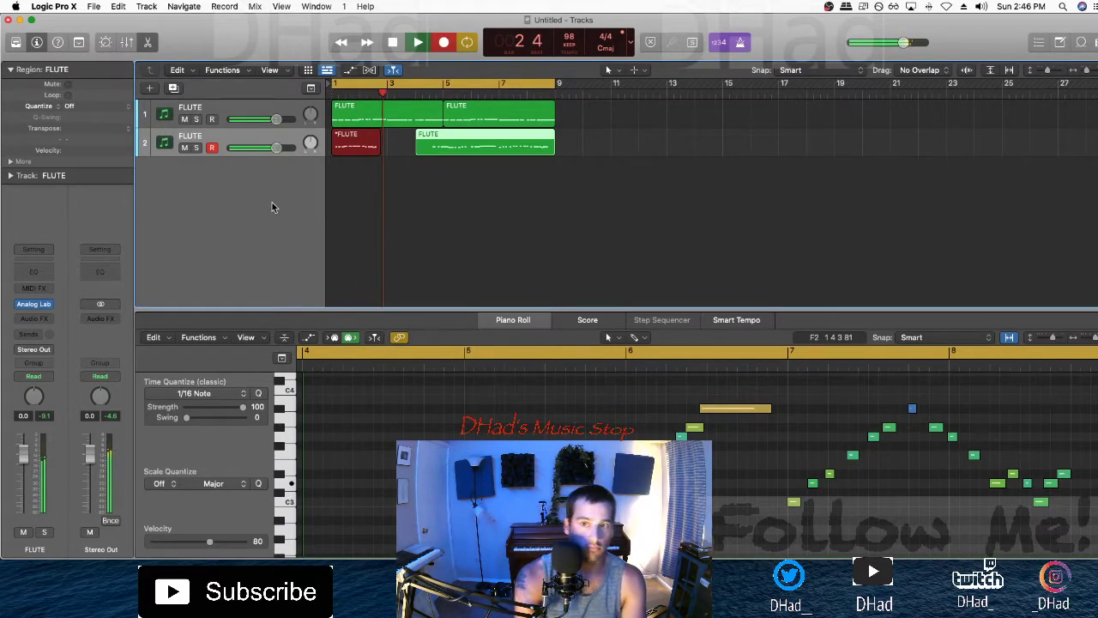
{"action": "key", "text": "space"}
{"action": "left_click_drag", "start_coordinate": [515, 229], "coordinate": [367, 137]}
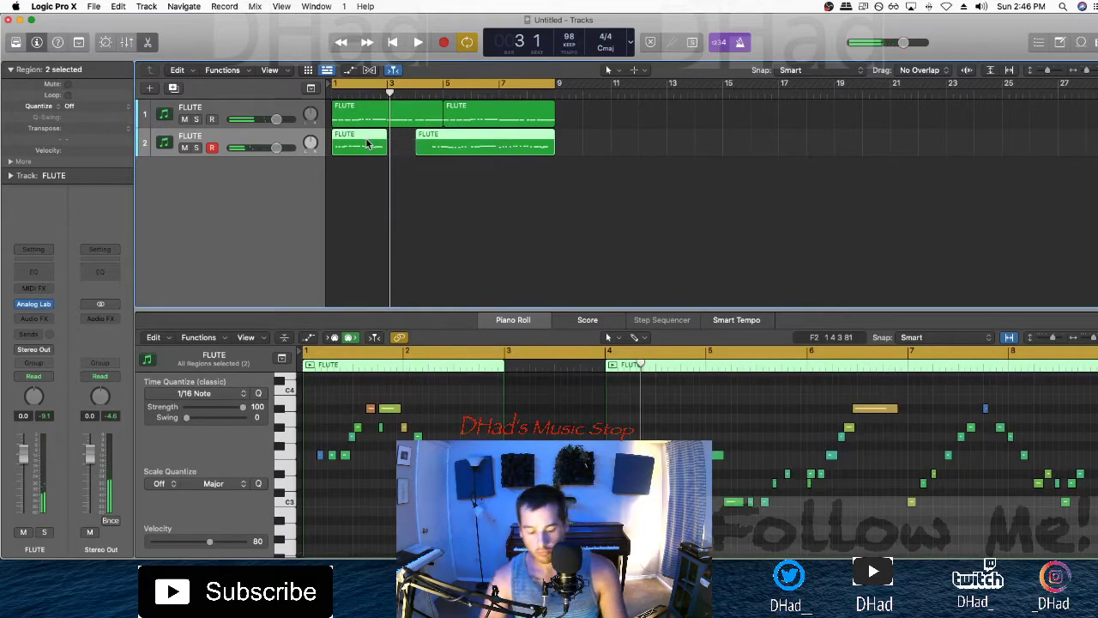
{"action": "key", "text": "Delete"}
{"action": "key", "text": "space"}
Step: Create an Ultrabeat (Drum Machine) software instrument track and load the Motor City Ousl kit on it
{"action": "left_click", "coordinate": [149, 87]}
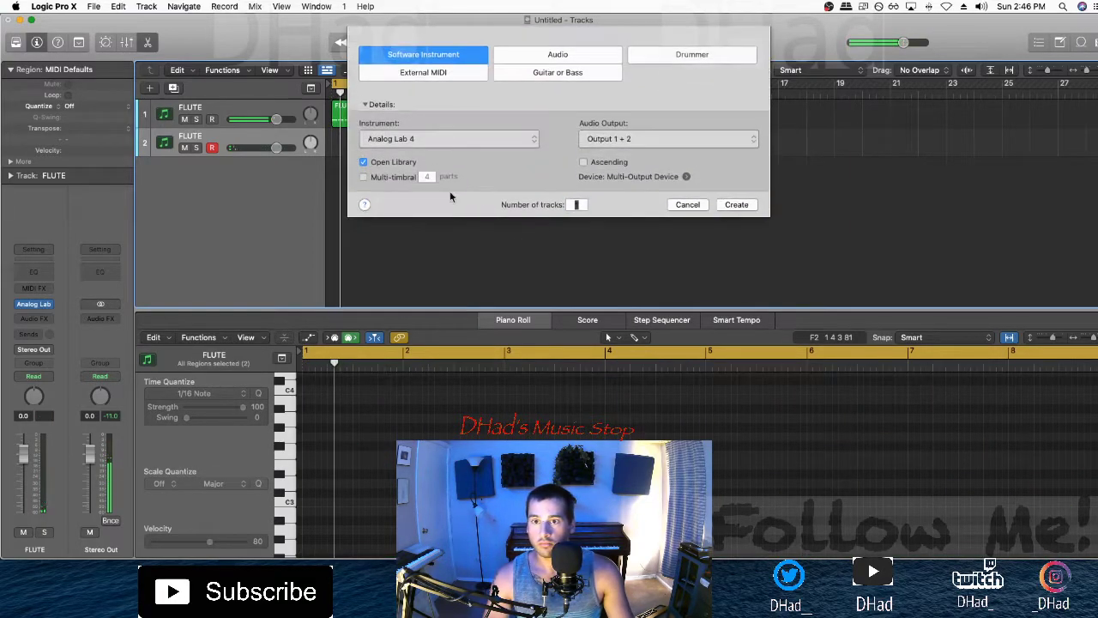
{"action": "left_click", "coordinate": [450, 140]}
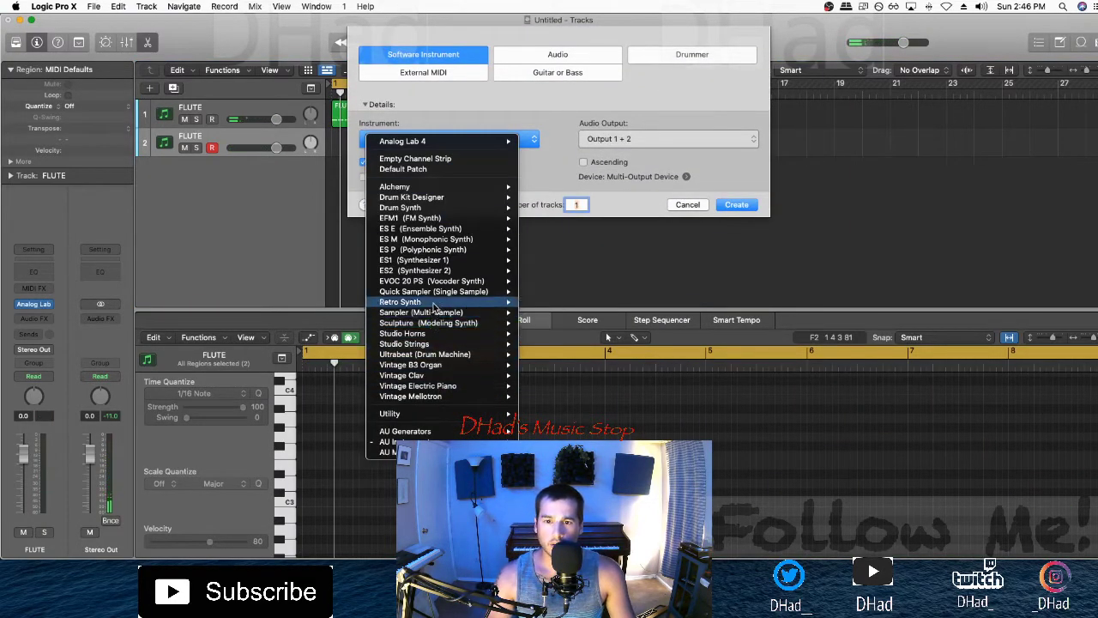
{"action": "left_click", "coordinate": [442, 353]}
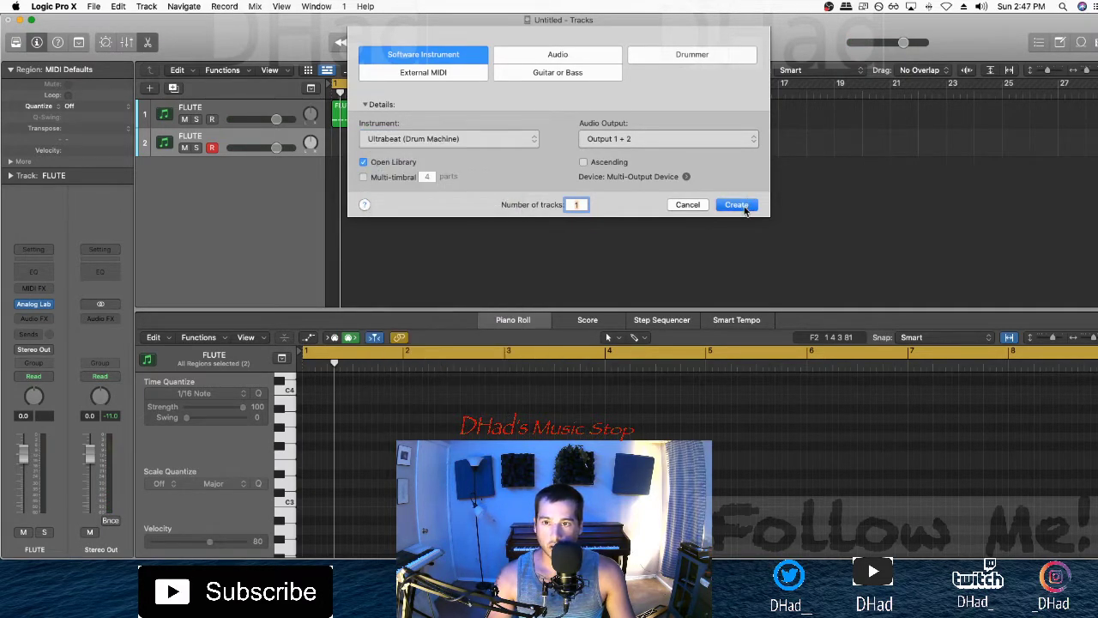
{"action": "left_click", "coordinate": [736, 205]}
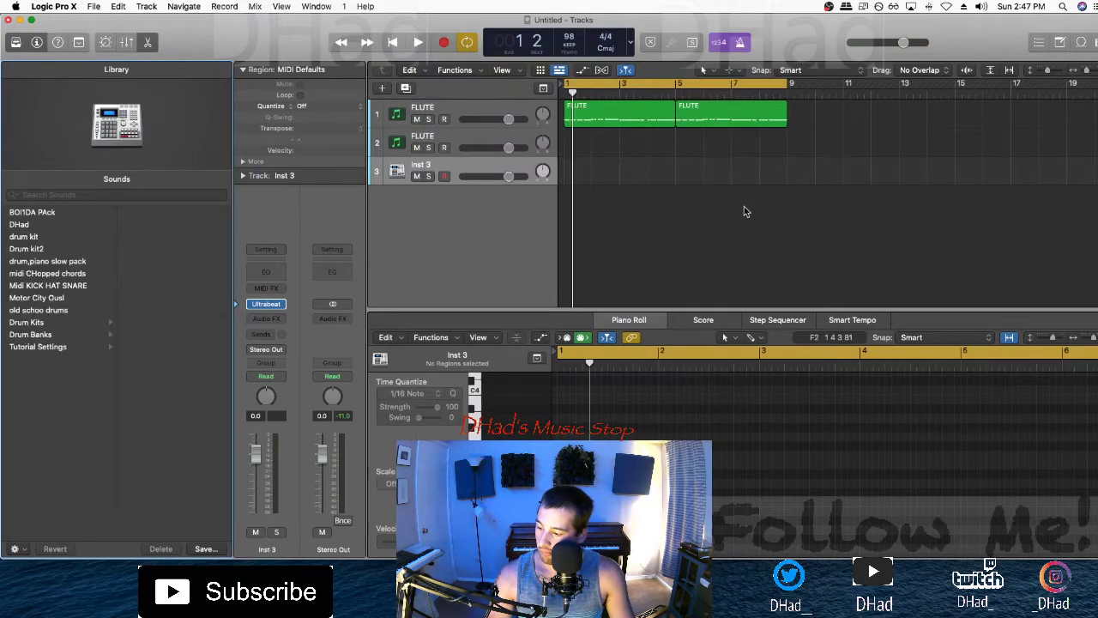
{"action": "left_click", "coordinate": [41, 297]}
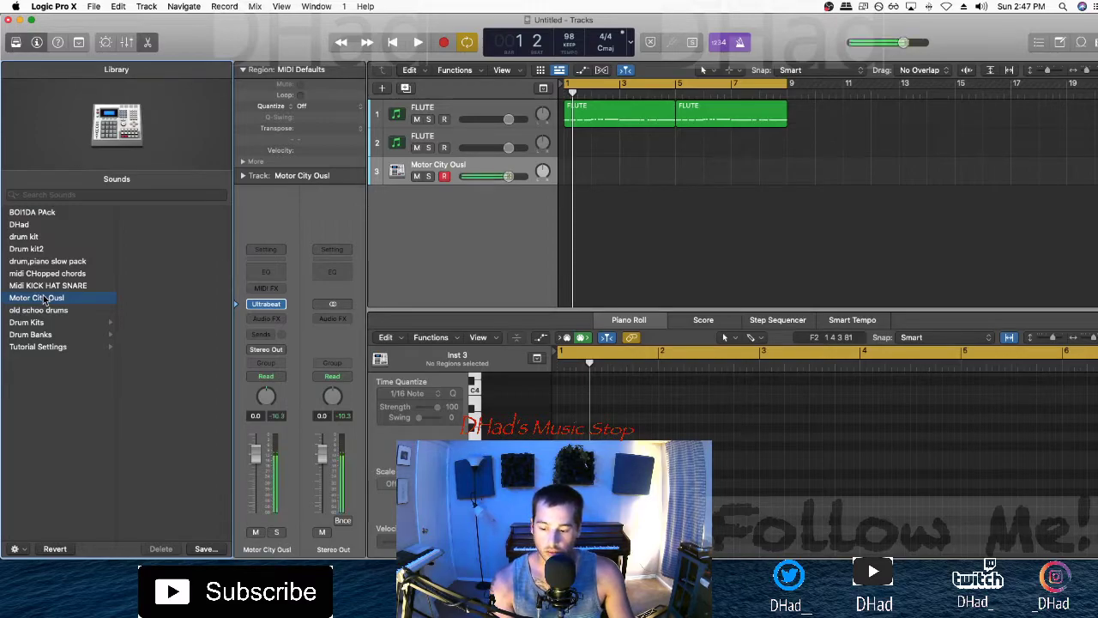
Step: Lower the drum track's volume to -11.4 dB and record an eight-bar drum pattern on it
{"action": "key", "text": "space"}
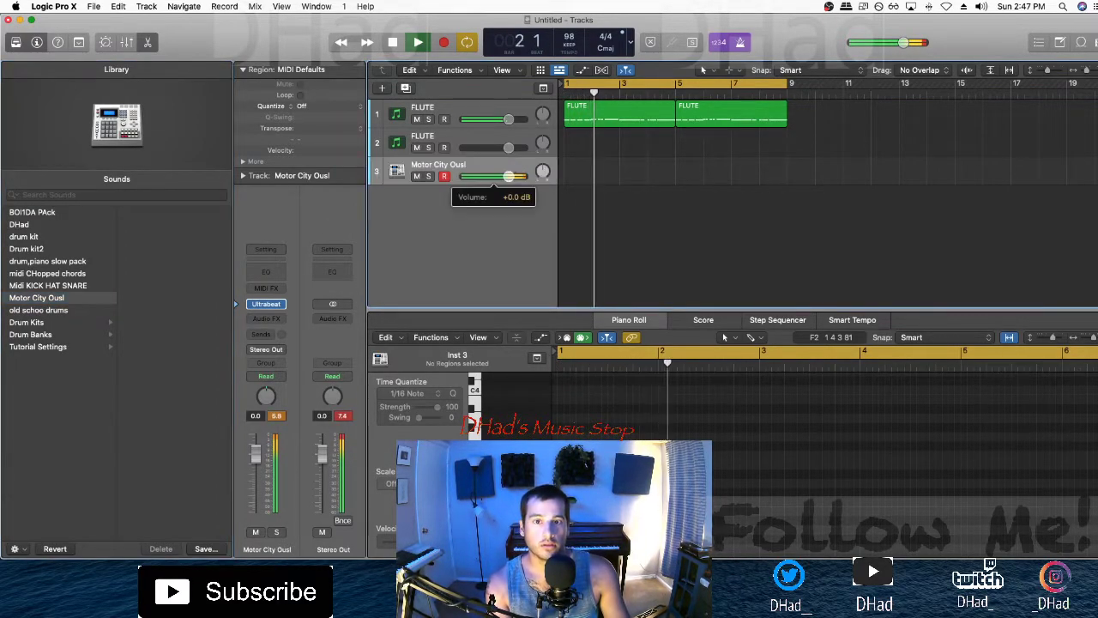
{"action": "double_click", "coordinate": [486, 175]}
{"action": "left_click", "coordinate": [487, 206]}
{"action": "left_click_drag", "start_coordinate": [508, 175], "coordinate": [486, 177]}
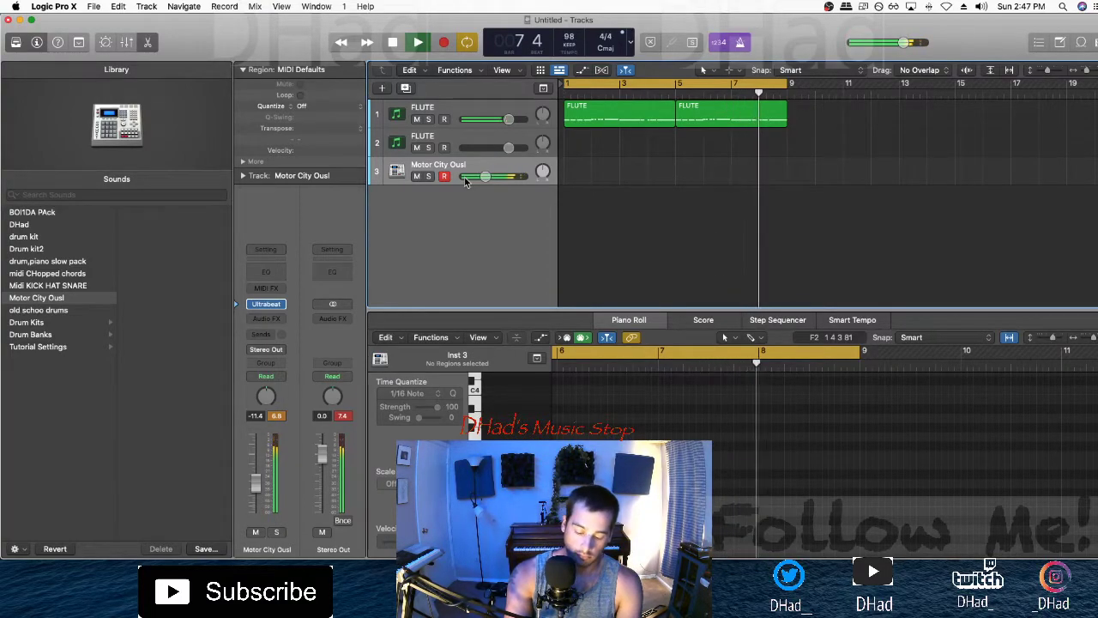
{"action": "key", "text": "r"}
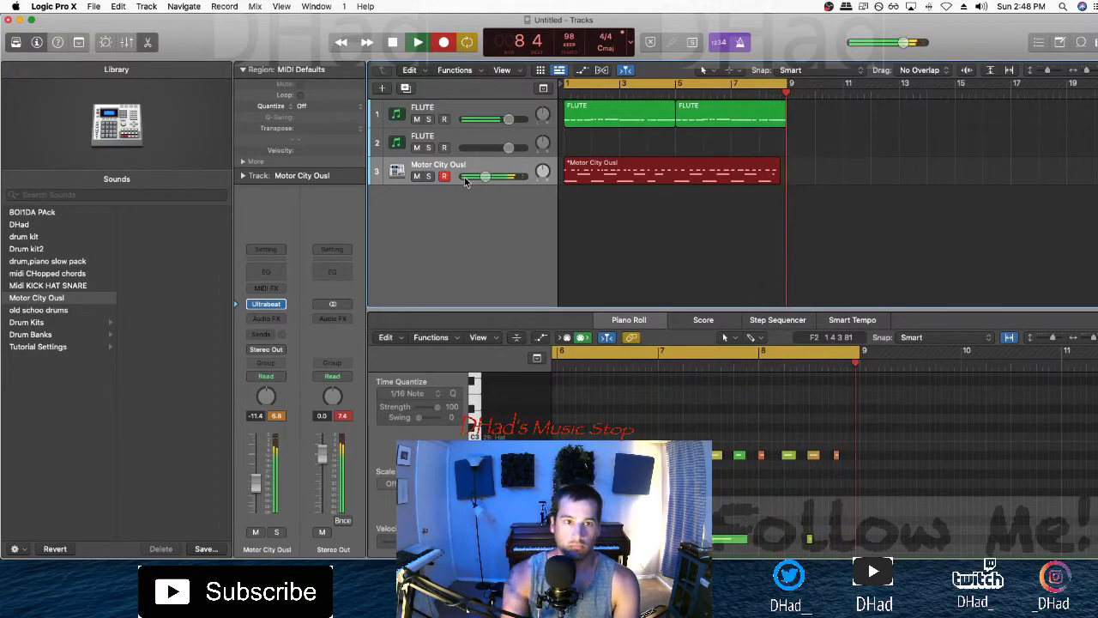
{"action": "key", "text": "space"}
Step: Try removing the first four bars of the drum region and undo the edits to restore the full pattern
{"action": "left_click_drag", "start_coordinate": [678, 169], "coordinate": [354, 174]}
{"action": "key", "text": "Delete"}
{"action": "left_click", "coordinate": [639, 238]}
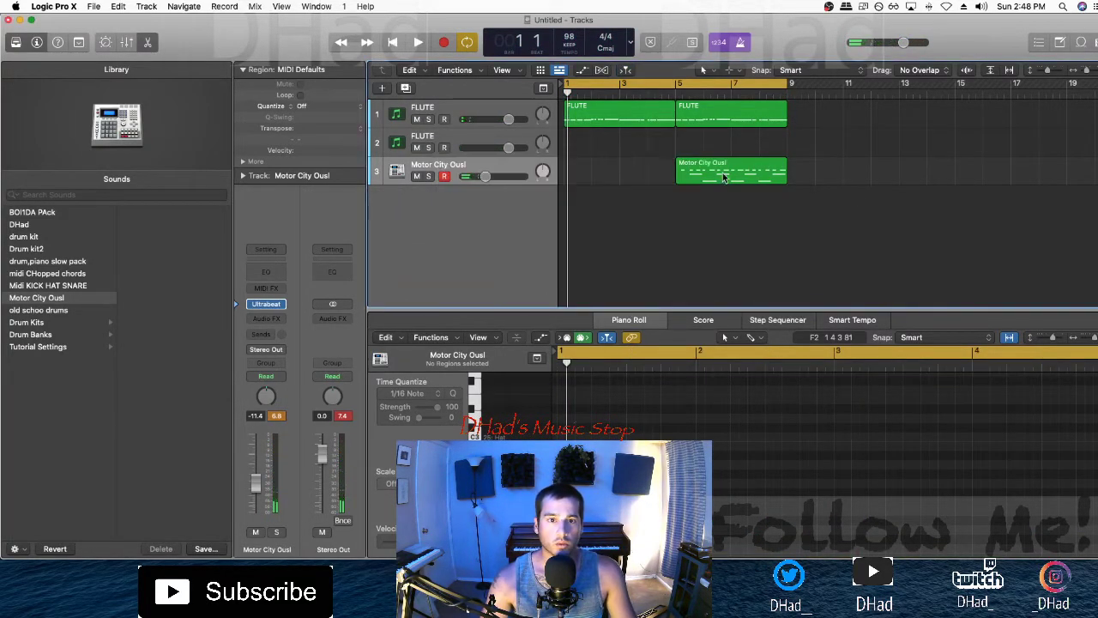
{"action": "left_click", "coordinate": [722, 177]}
{"action": "key", "text": "super+z"}
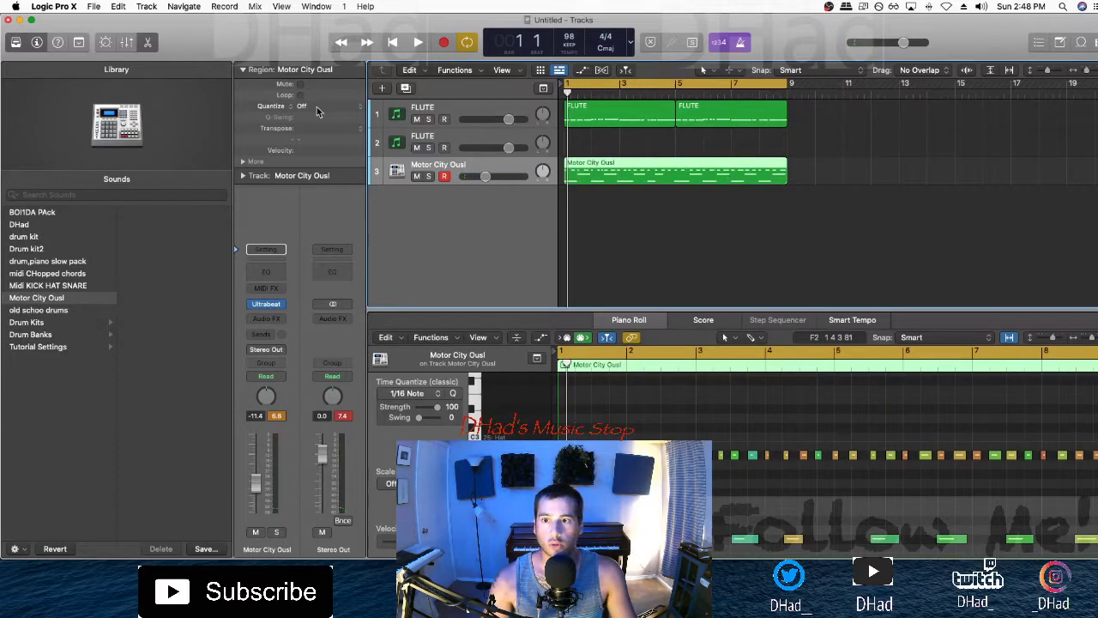
{"action": "left_click", "coordinate": [314, 113]}
{"action": "left_click", "coordinate": [632, 250]}
{"action": "key", "text": "space"}
{"action": "left_click_drag", "start_coordinate": [565, 181], "coordinate": [676, 180]}
{"action": "key", "text": "super+z"}
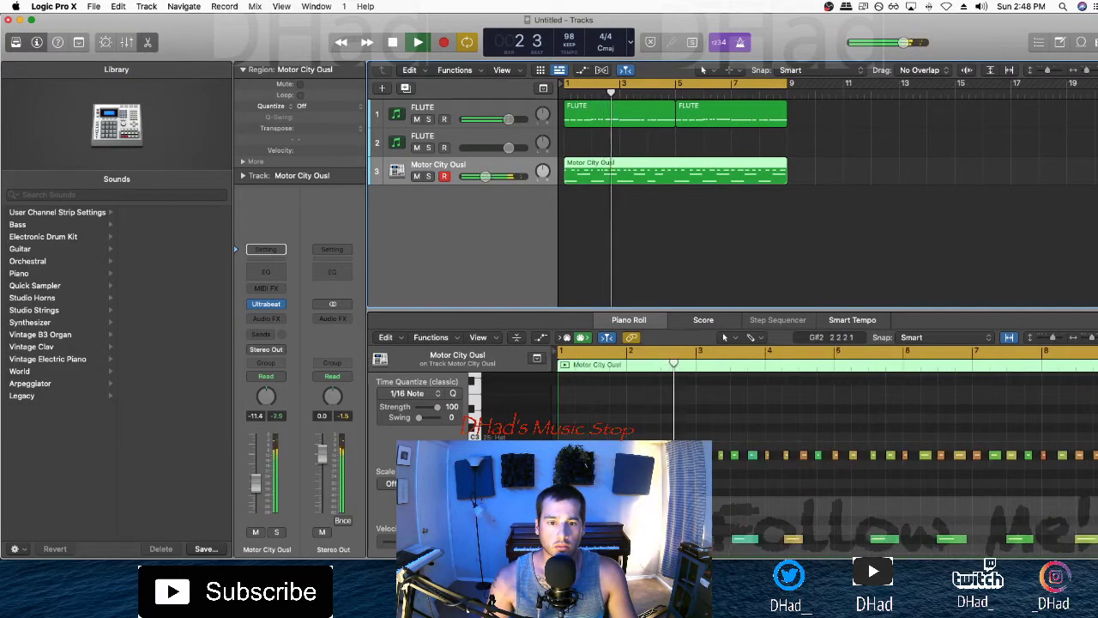
Step: Quantize the drum region to 1/8 Note and both flute regions to 1/16 Note
{"action": "left_click", "coordinate": [307, 106]}
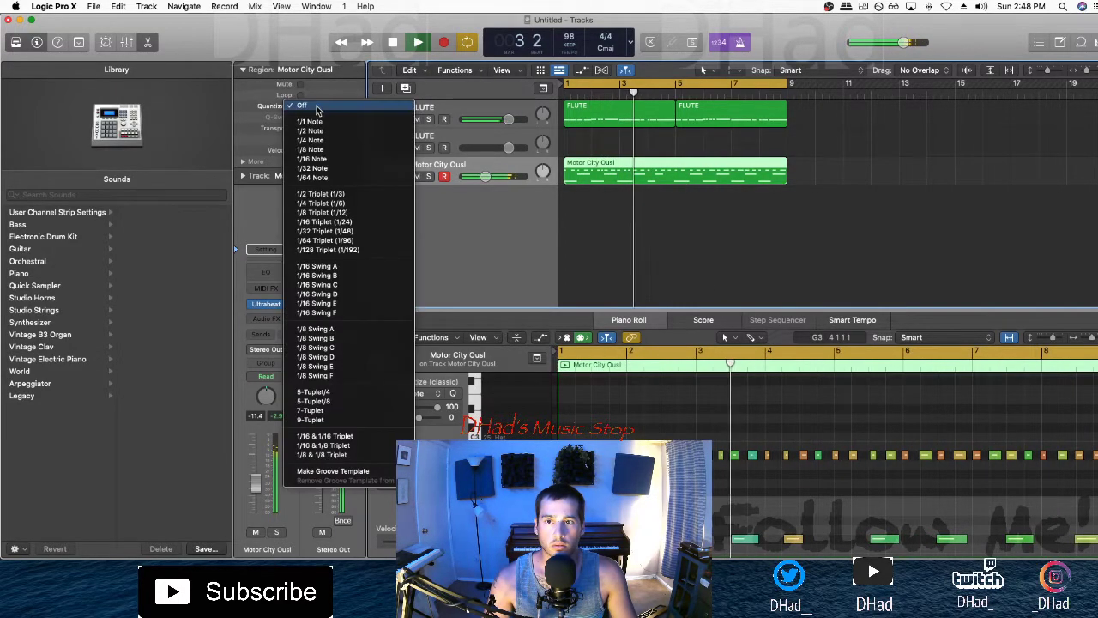
{"action": "left_click", "coordinate": [319, 151]}
{"action": "left_click", "coordinate": [504, 111]}
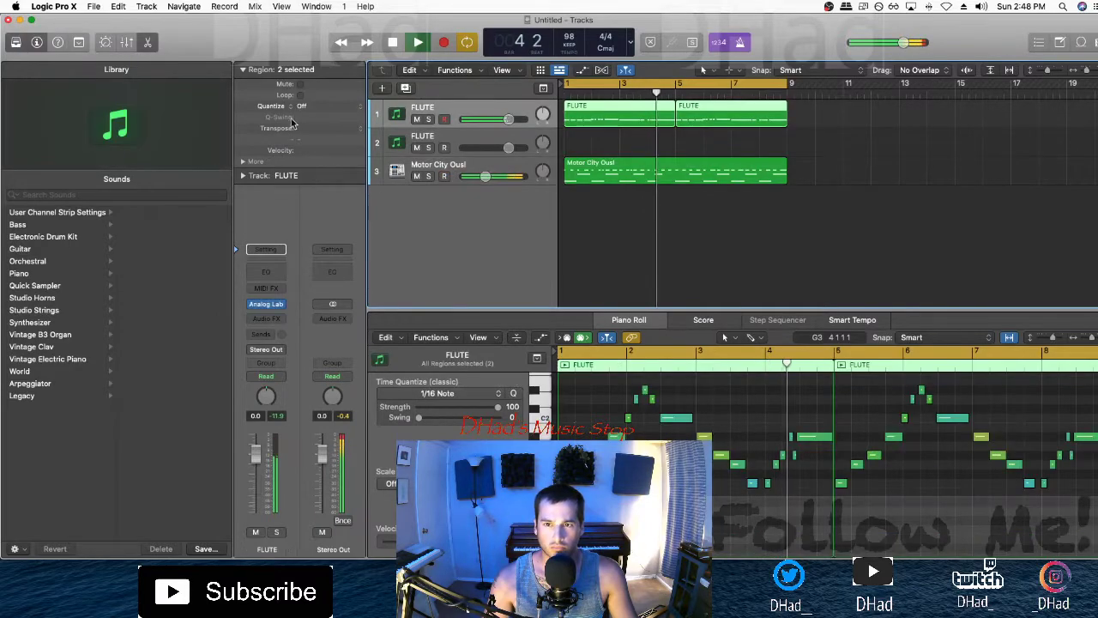
{"action": "left_click", "coordinate": [309, 106]}
{"action": "left_click", "coordinate": [310, 151]}
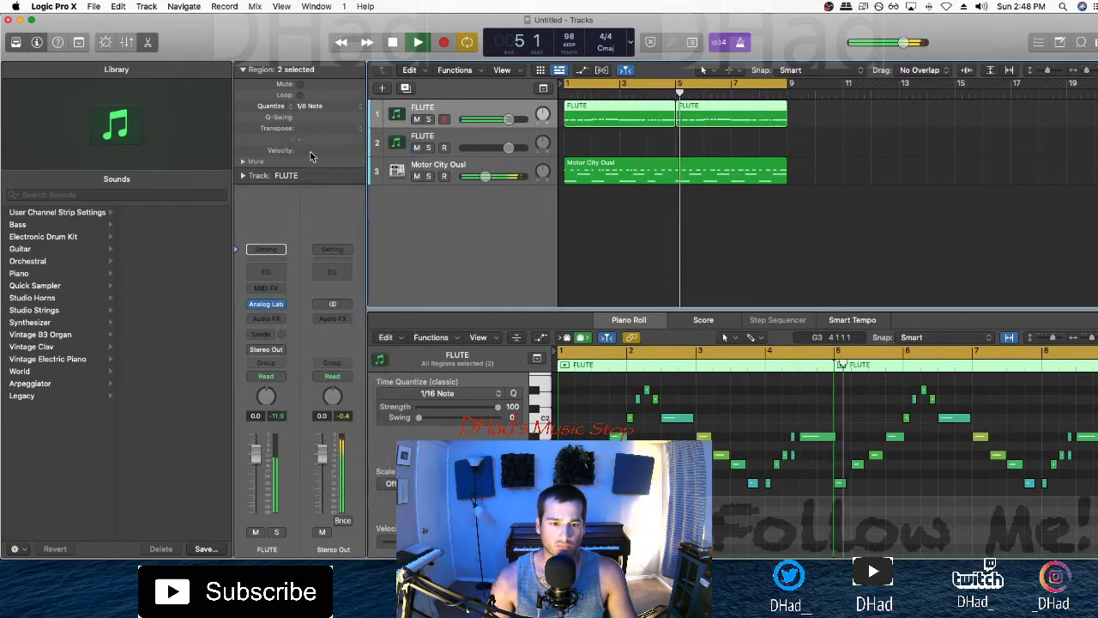
{"action": "left_click", "coordinate": [309, 106]}
{"action": "left_click", "coordinate": [313, 114]}
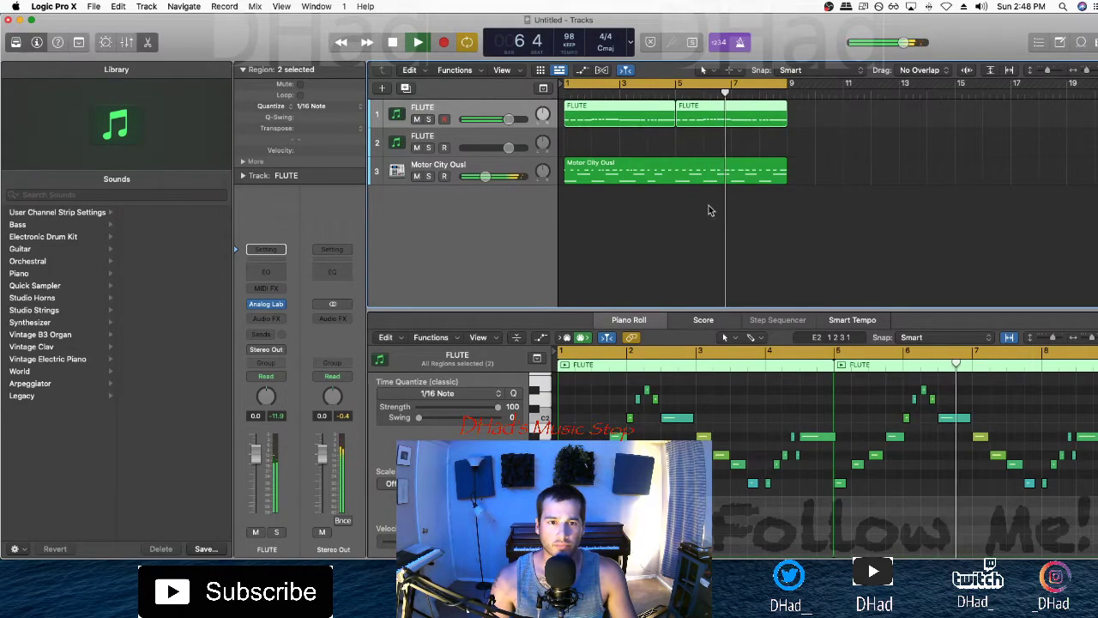
Step: Show the drum region's notes and lower the drum track's volume slightly further
{"action": "left_click", "coordinate": [690, 176]}
{"action": "scroll", "coordinate": [700, 415], "scroll_direction": "down", "scroll_amount": 5}
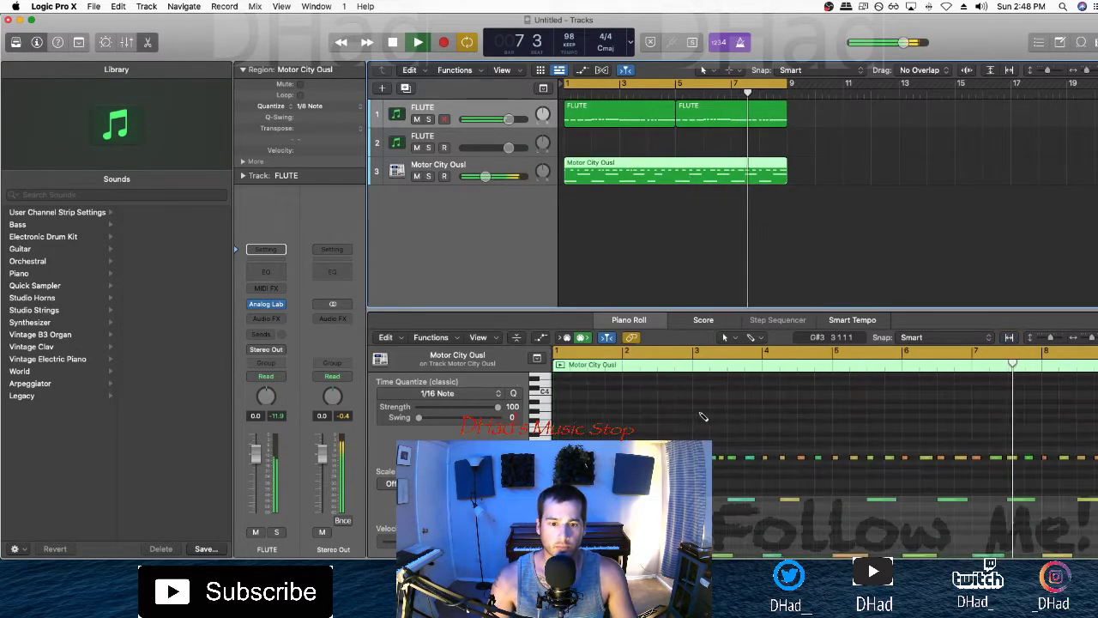
{"action": "left_click_drag", "start_coordinate": [485, 176], "coordinate": [478, 176]}
{"action": "double_click", "coordinate": [491, 224]}
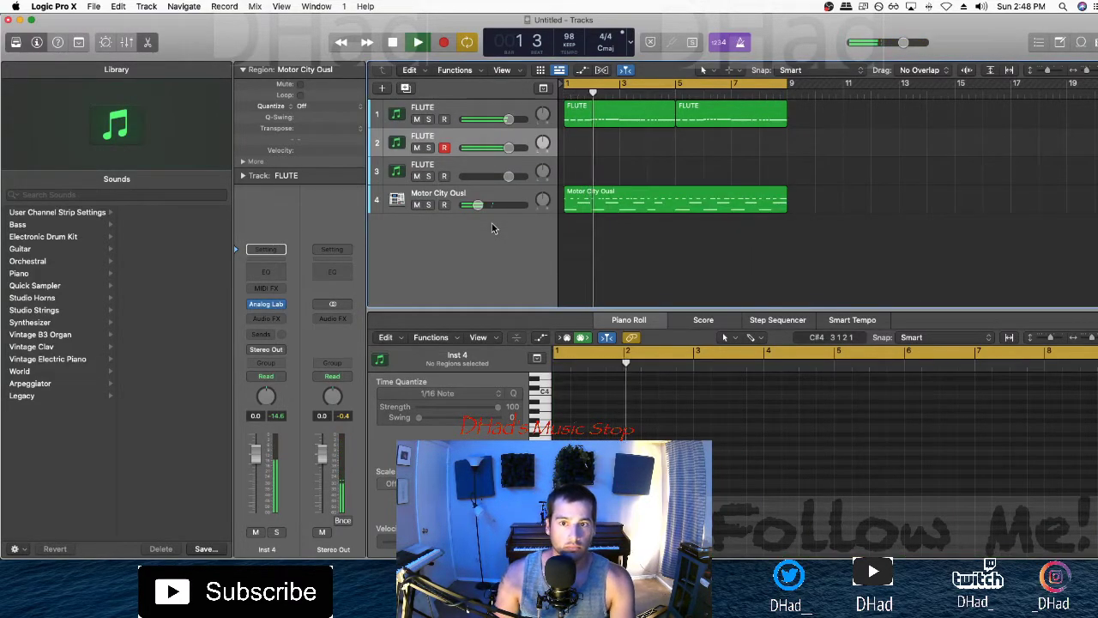
{"action": "key", "text": "space"}
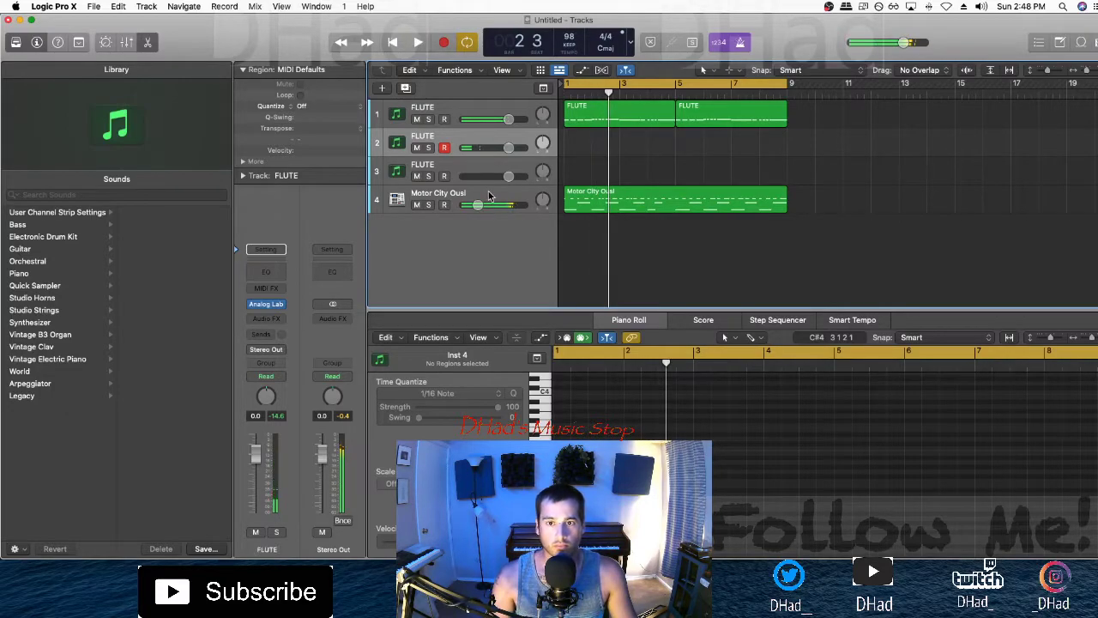
{"action": "key", "text": "super+BackSpace"}
Step: Delete the spare empty FLUTE track, load the magical piano setting on track 2 and play it with the library hidden
{"action": "left_click", "coordinate": [464, 138]}
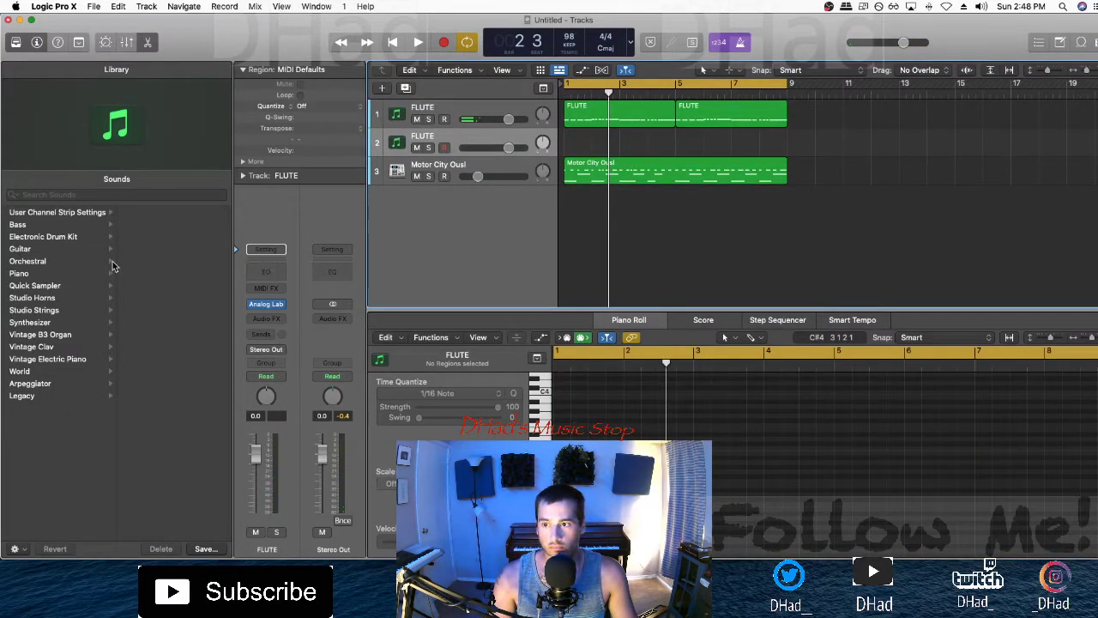
{"action": "left_click", "coordinate": [85, 215]}
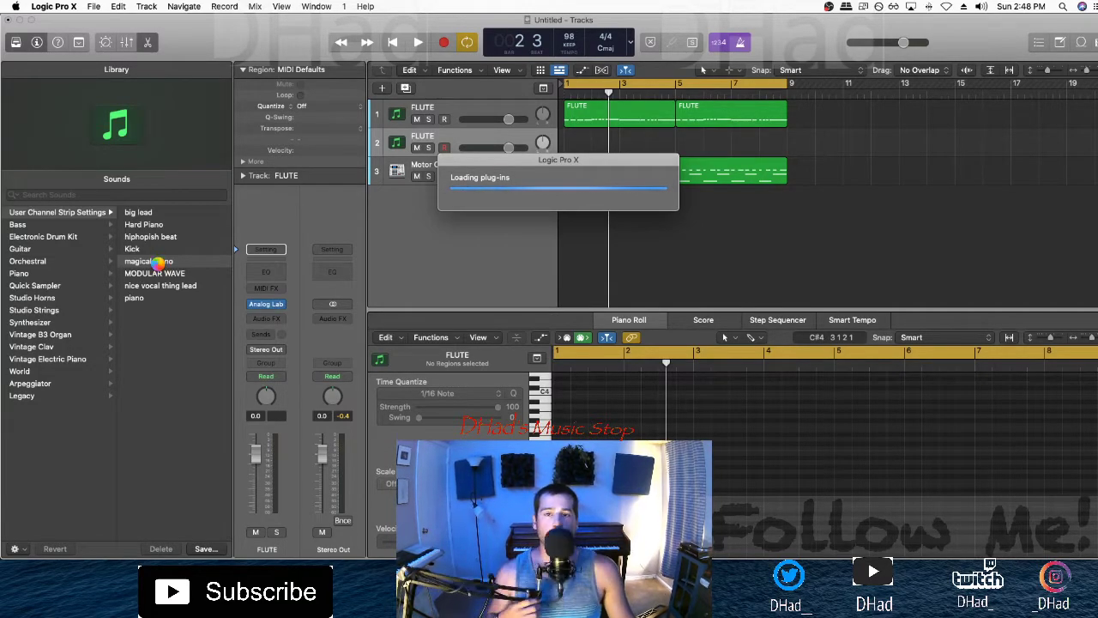
{"action": "key", "text": "space"}
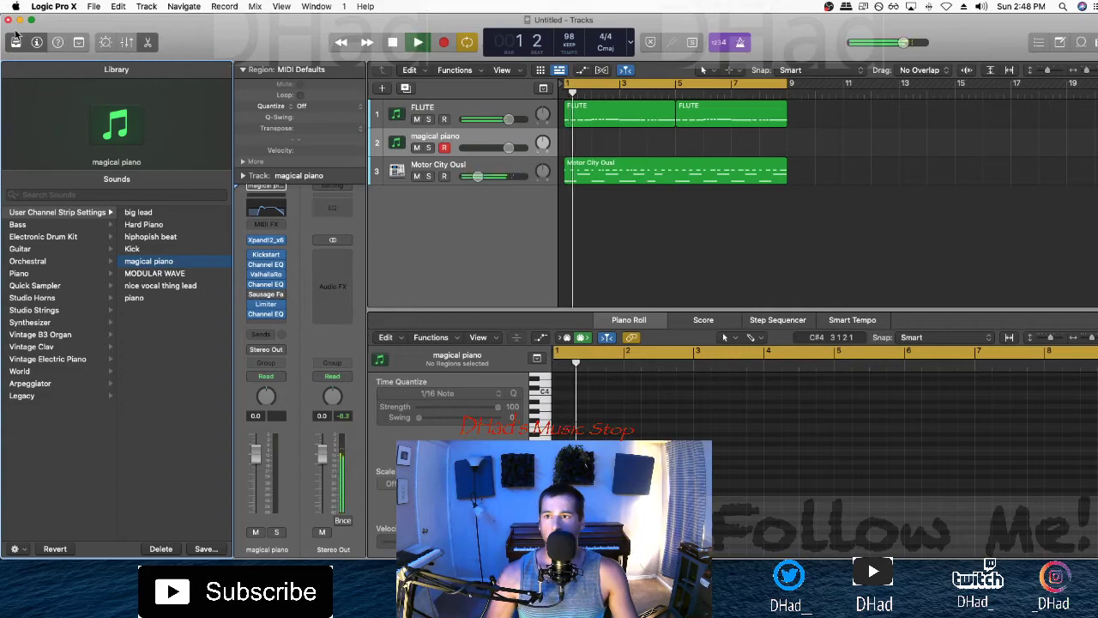
{"action": "left_click", "coordinate": [17, 41]}
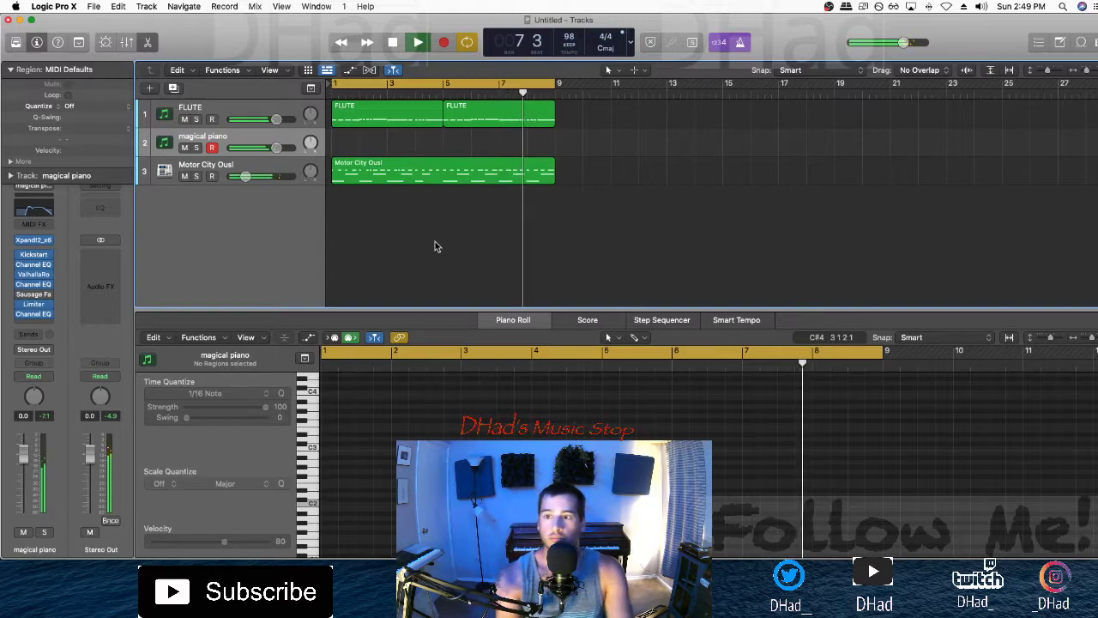
Step: Raise the ValhallaRoom reverb on the magical piano track to an 88.5 % mix and a 23.84 s decay
{"action": "left_click", "coordinate": [33, 274]}
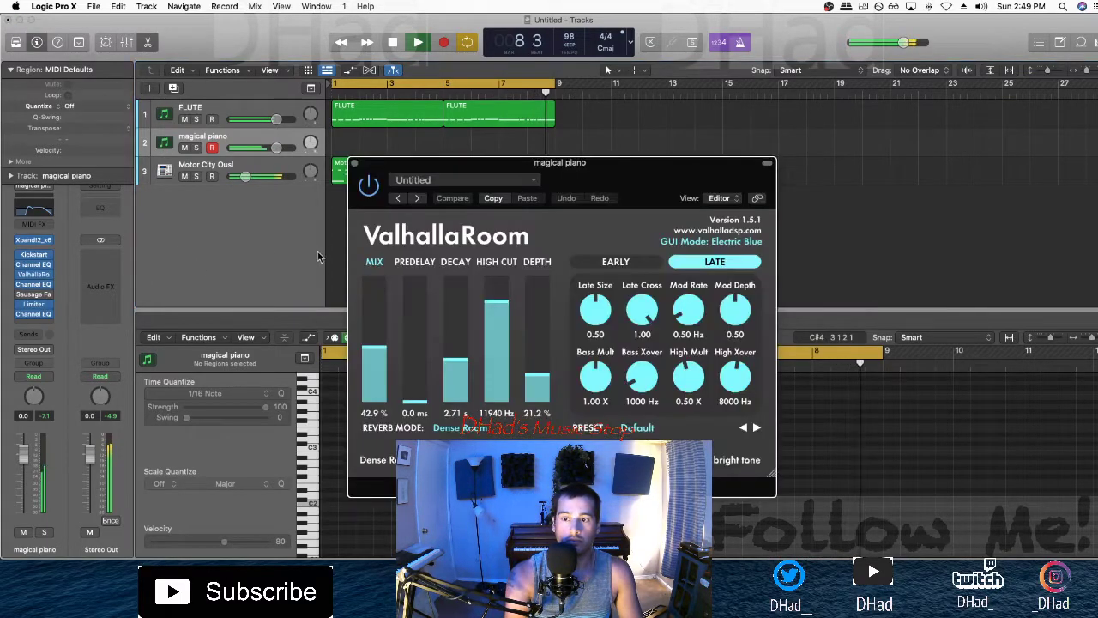
{"action": "left_click", "coordinate": [370, 294]}
{"action": "left_click", "coordinate": [457, 324]}
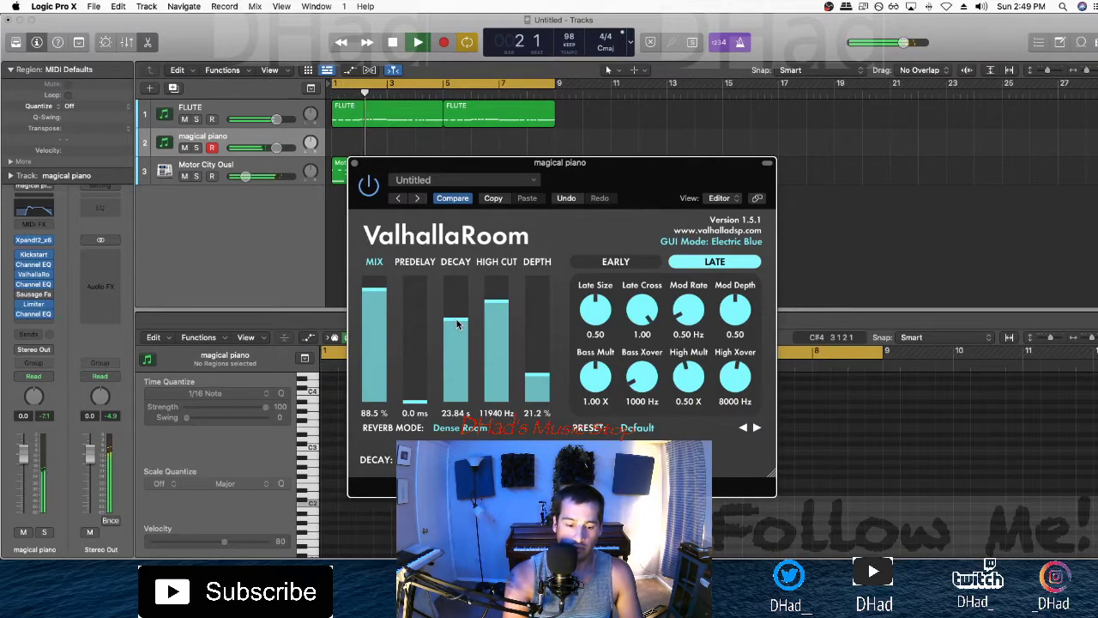
Step: Step through the ValhallaRoom presets on the magical piano track and settle on Royal Opera House
{"action": "left_click", "coordinate": [755, 427]}
{"action": "left_click", "coordinate": [755, 428]}
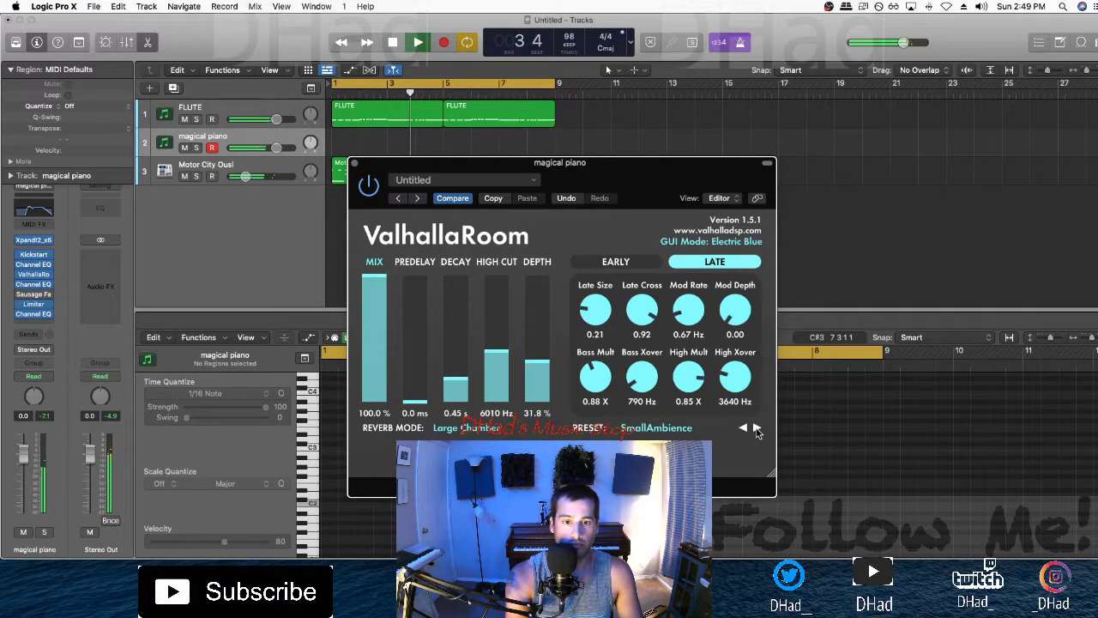
{"action": "left_click", "coordinate": [756, 427]}
{"action": "left_click", "coordinate": [756, 427]}
{"action": "left_click", "coordinate": [755, 427]}
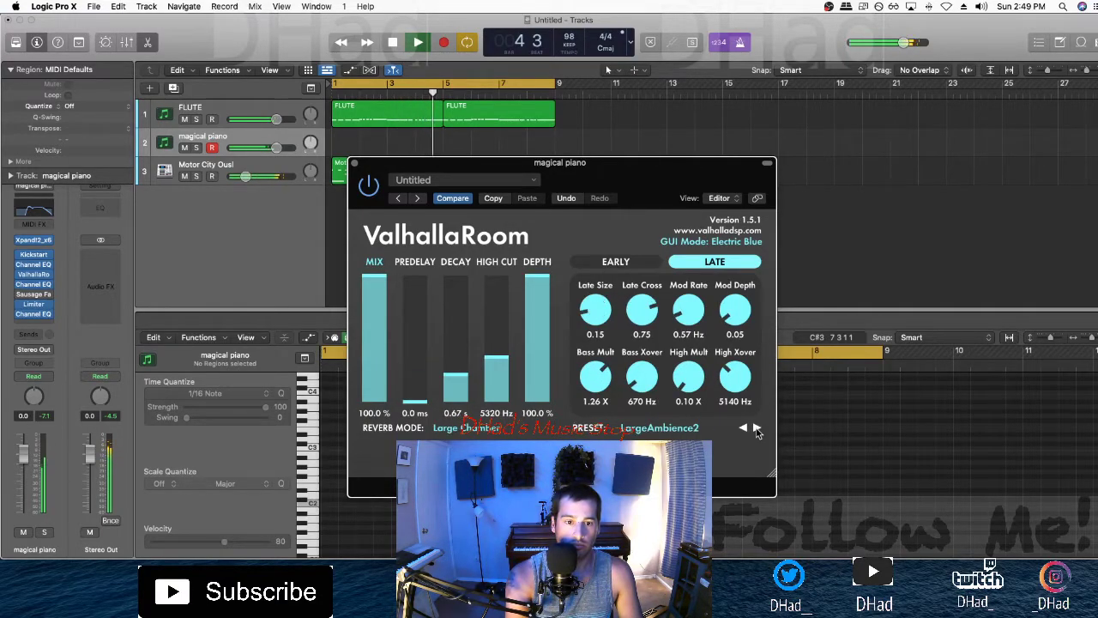
{"action": "left_click", "coordinate": [744, 428]}
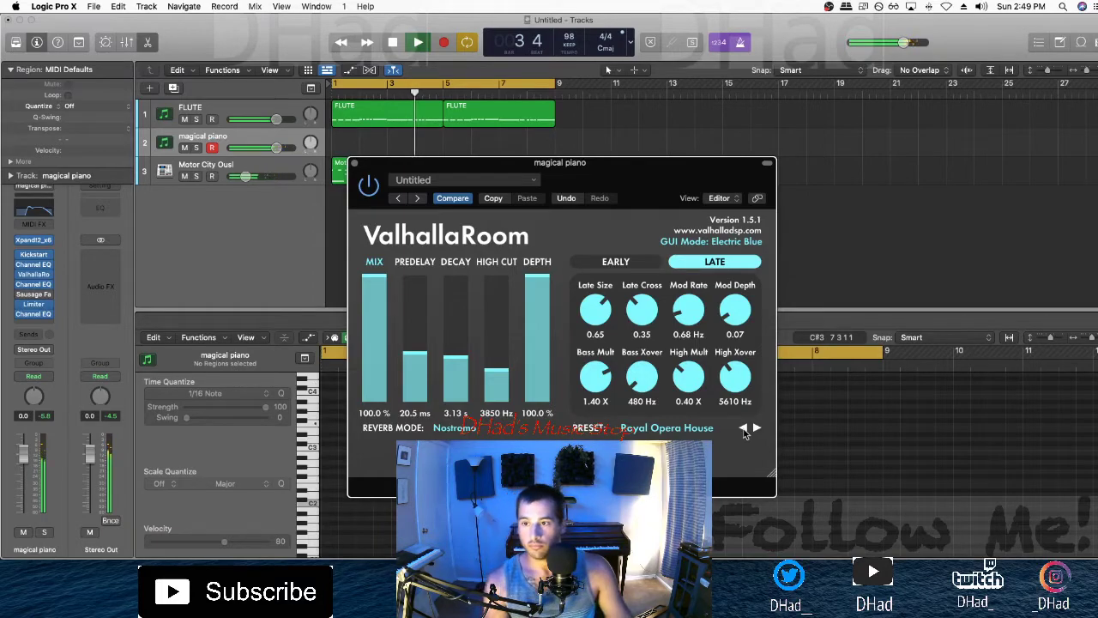
Step: Try the MODULAR WAVE user channel strip setting on track 2, ignoring the missing sampler file
{"action": "key", "text": "y"}
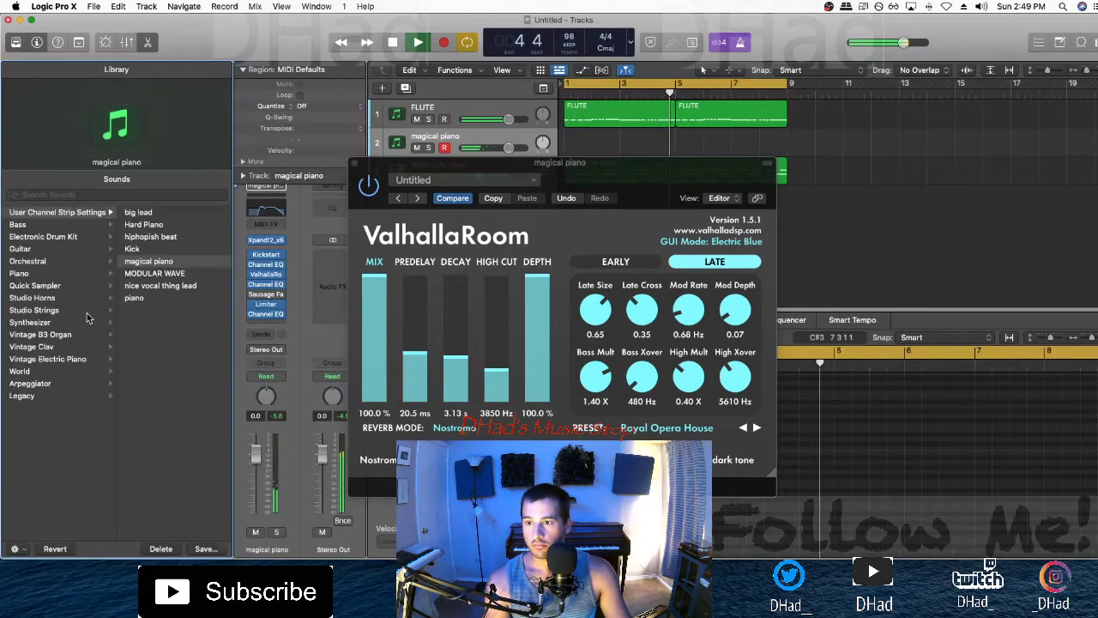
{"action": "left_click", "coordinate": [150, 273]}
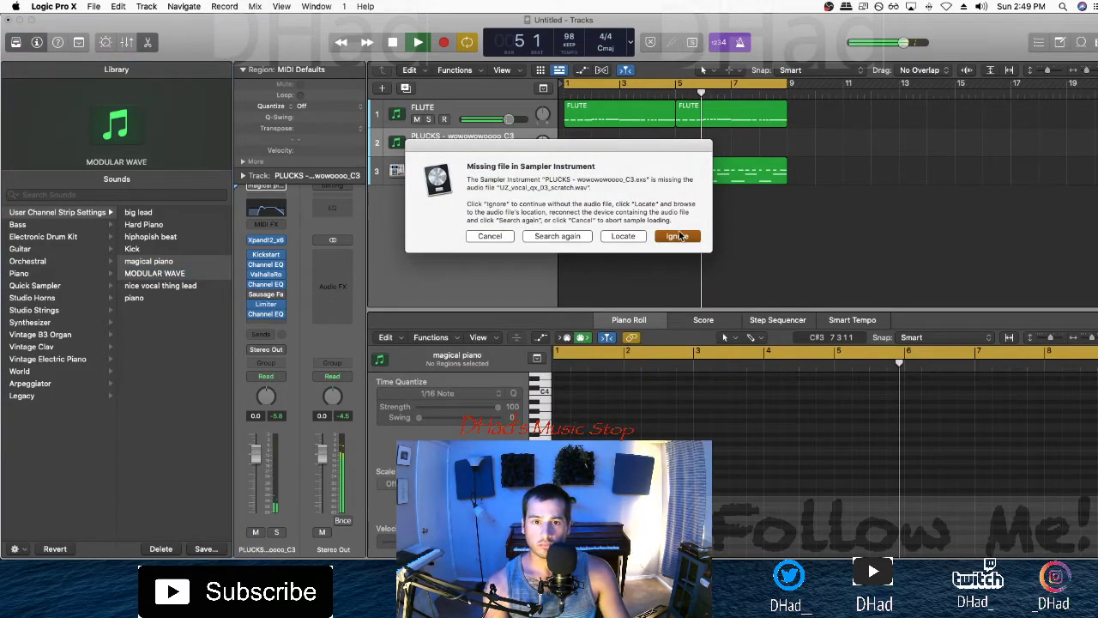
{"action": "left_click", "coordinate": [677, 236]}
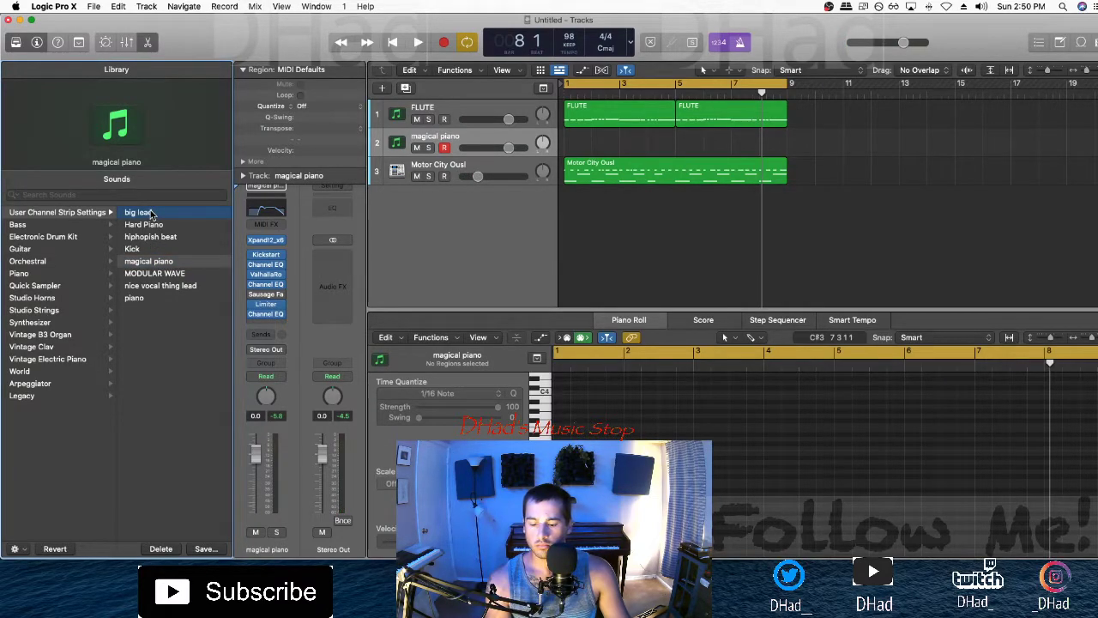
Step: Load the big lead setting on track 2 and lower the track's volume to -26.0 dB during playback
{"action": "key", "text": "space"}
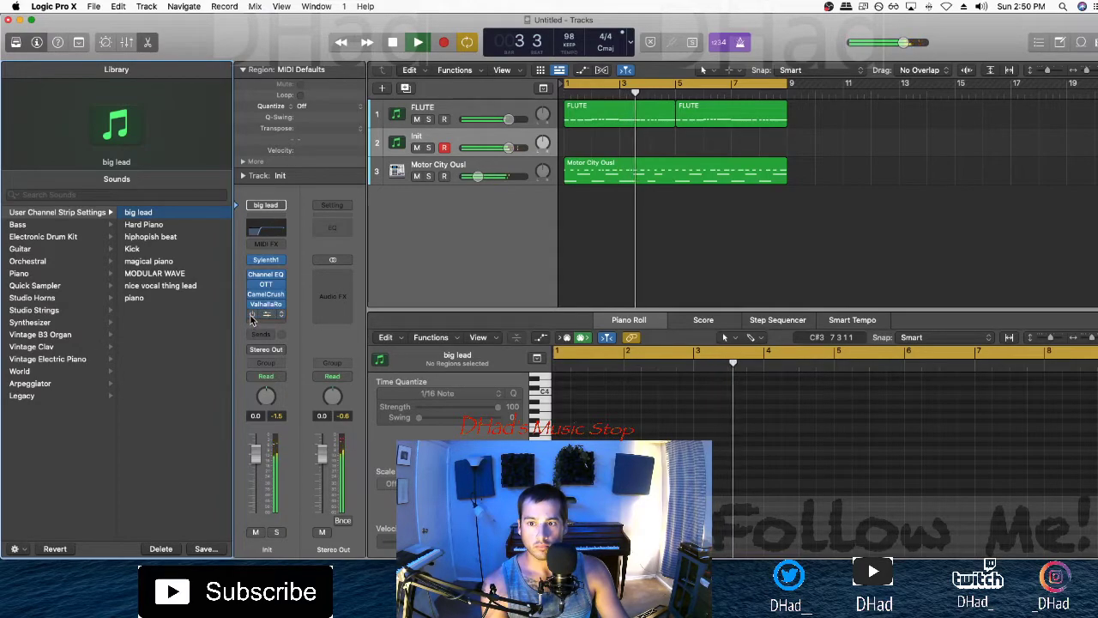
{"action": "left_click_drag", "start_coordinate": [509, 148], "coordinate": [472, 148]}
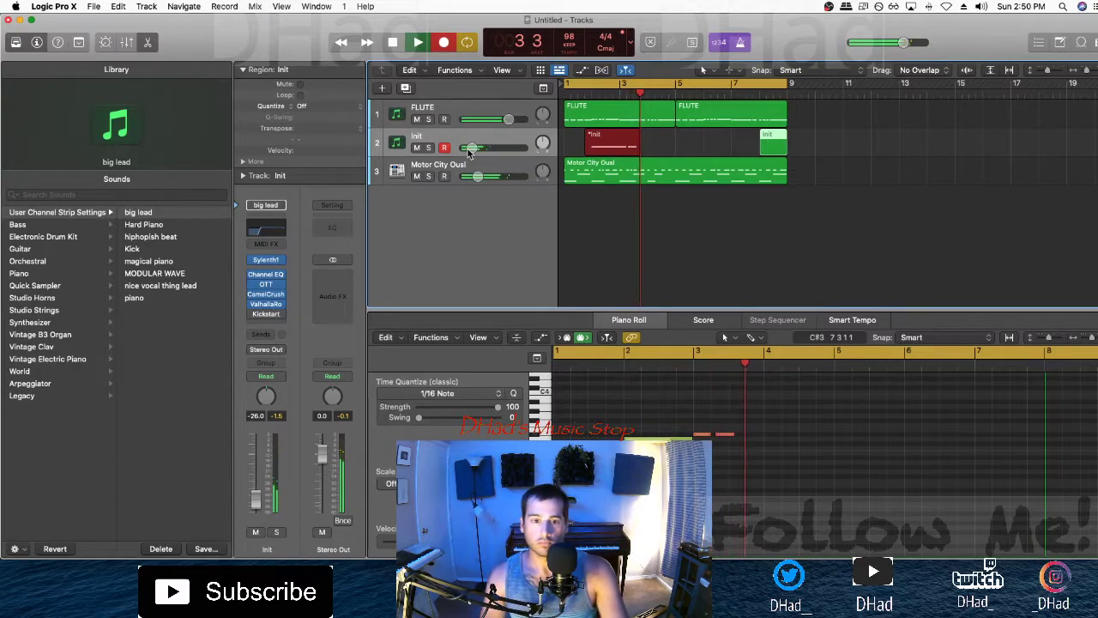
Step: Stop recording and undo the last lead take starting at bar 2
{"action": "key", "text": "space"}
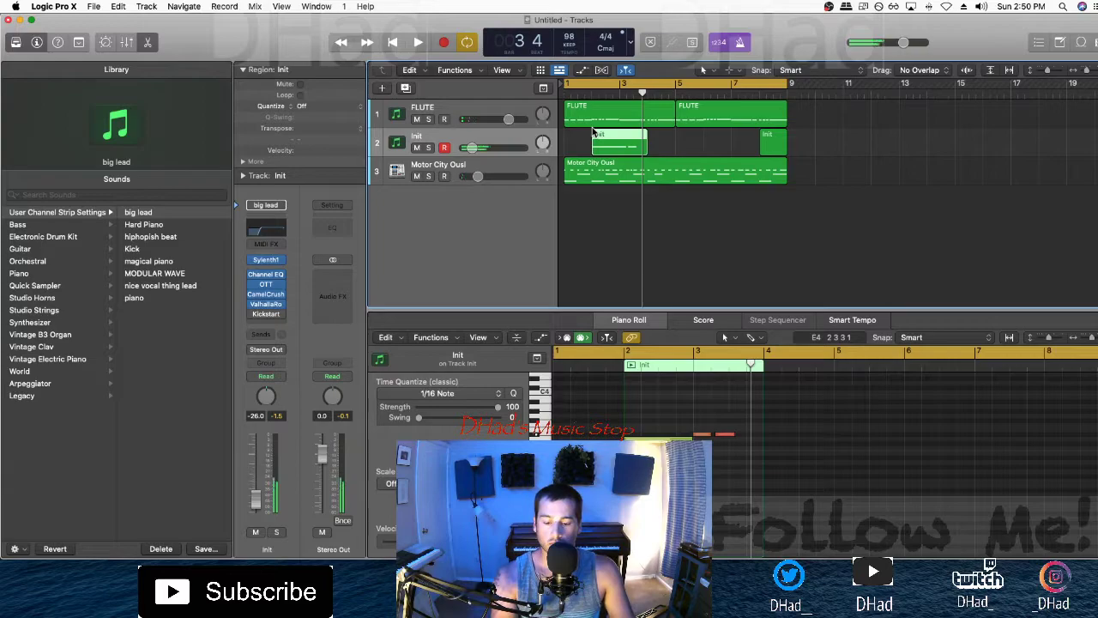
{"action": "key", "text": "super+z"}
{"action": "key", "text": "super+z"}
{"action": "key", "text": "super+z"}
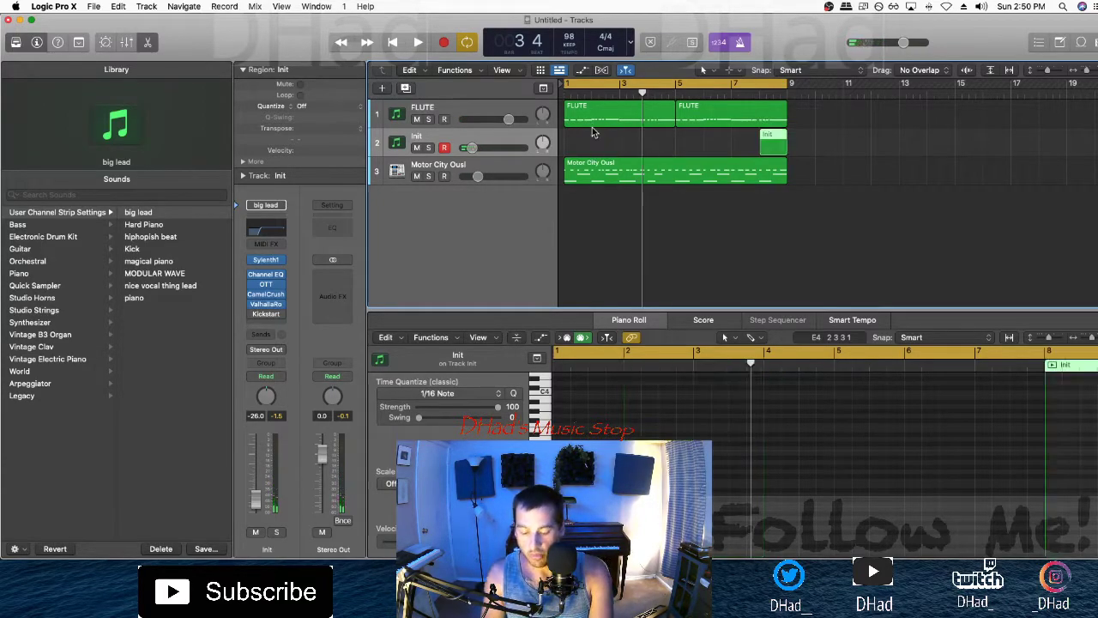
Step: Record a short lead melody on the Init track starting at bar 1 and play it back
{"action": "key", "text": "r"}
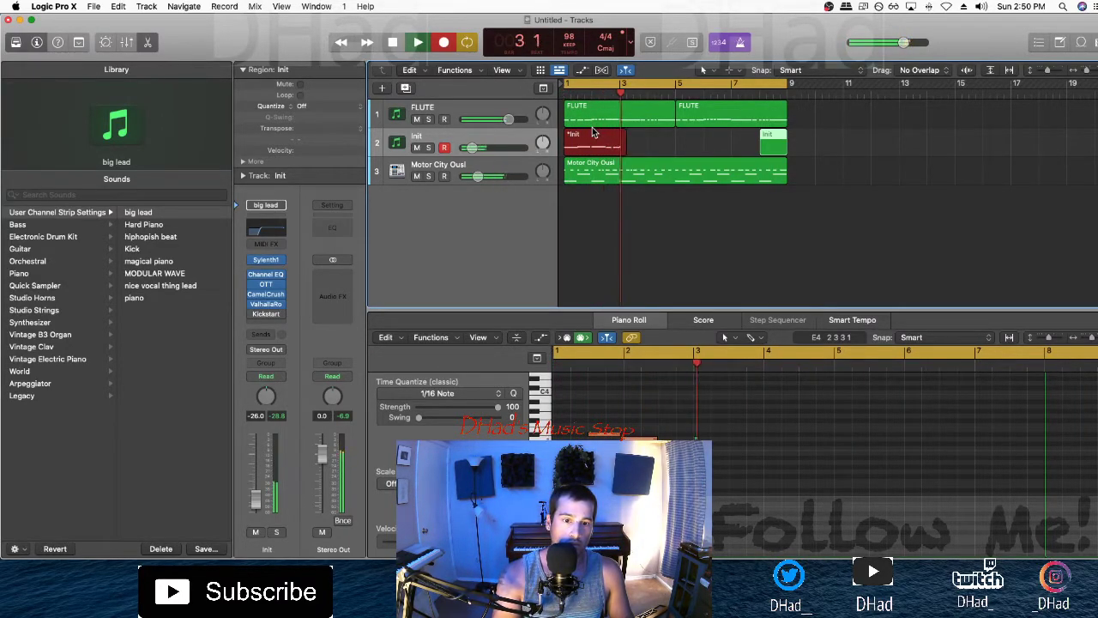
{"action": "key", "text": "space"}
{"action": "key", "text": "space"}
{"action": "left_click", "coordinate": [526, 409]}
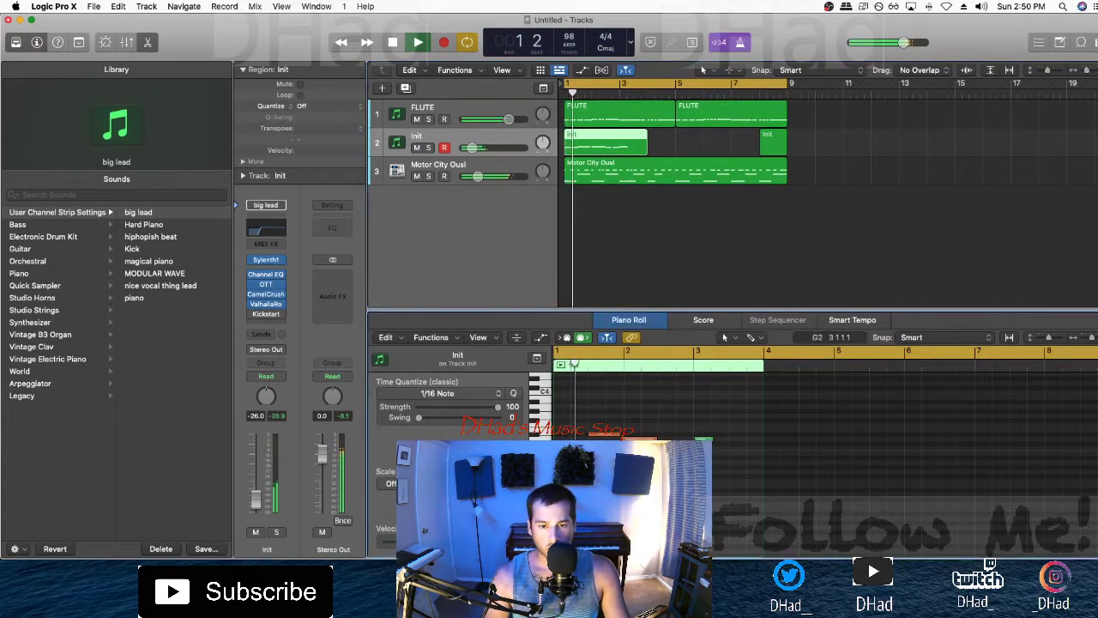
{"action": "key", "text": "space"}
{"action": "key", "text": "space"}
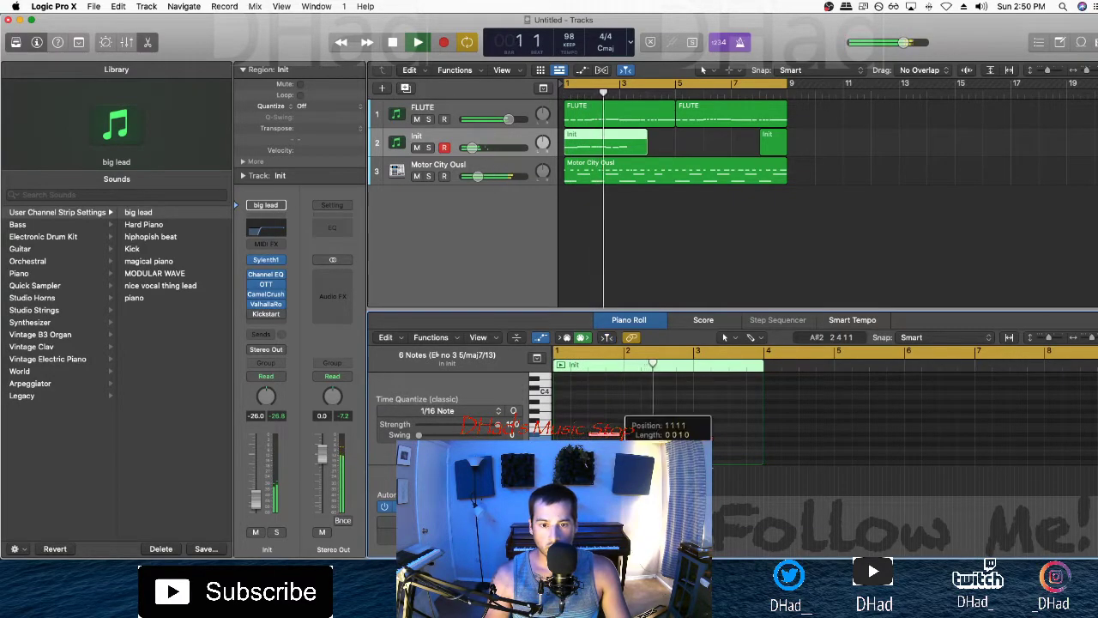
Step: Trim the lead region to two bars and repeat it three times to fill the eight-bar loop
{"action": "left_click_drag", "start_coordinate": [645, 147], "coordinate": [616, 146]}
{"action": "key", "text": "super+r"}
{"action": "key", "text": "super+r"}
{"action": "key", "text": "super+r"}
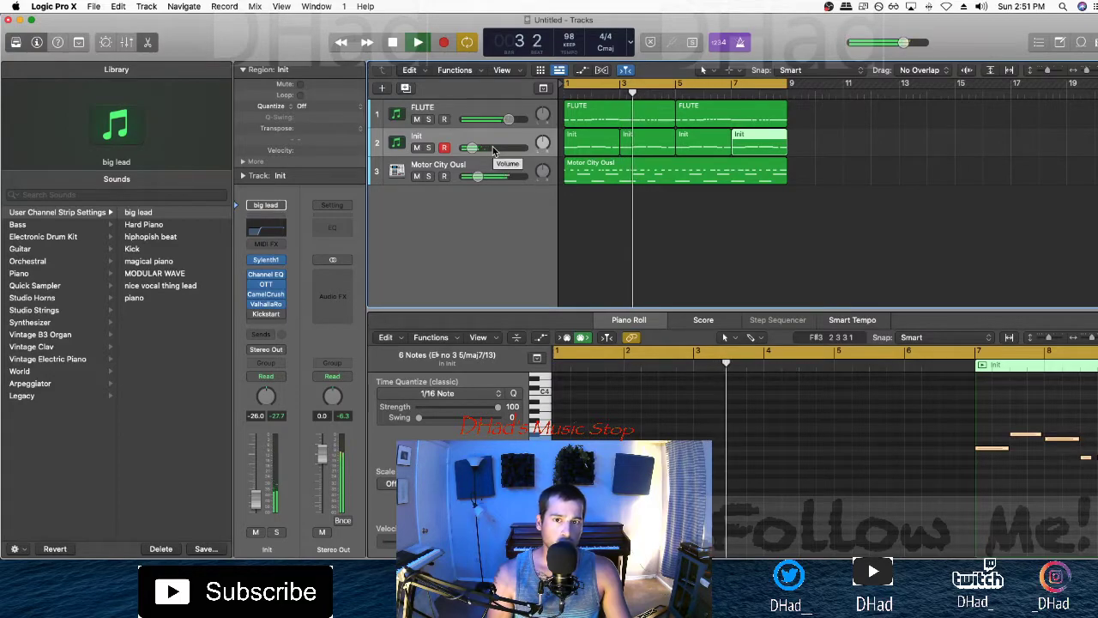
Step: Delete the trailing notes in the first lead region and repeat the edited region across the eight bars
{"action": "left_click", "coordinate": [584, 150]}
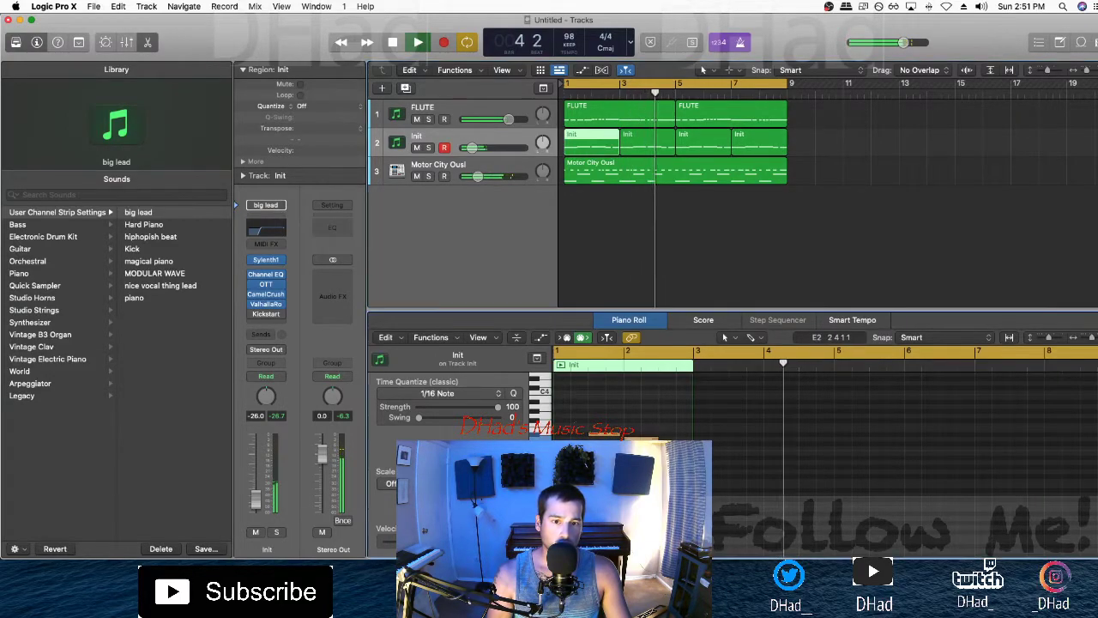
{"action": "key", "text": "super+a"}
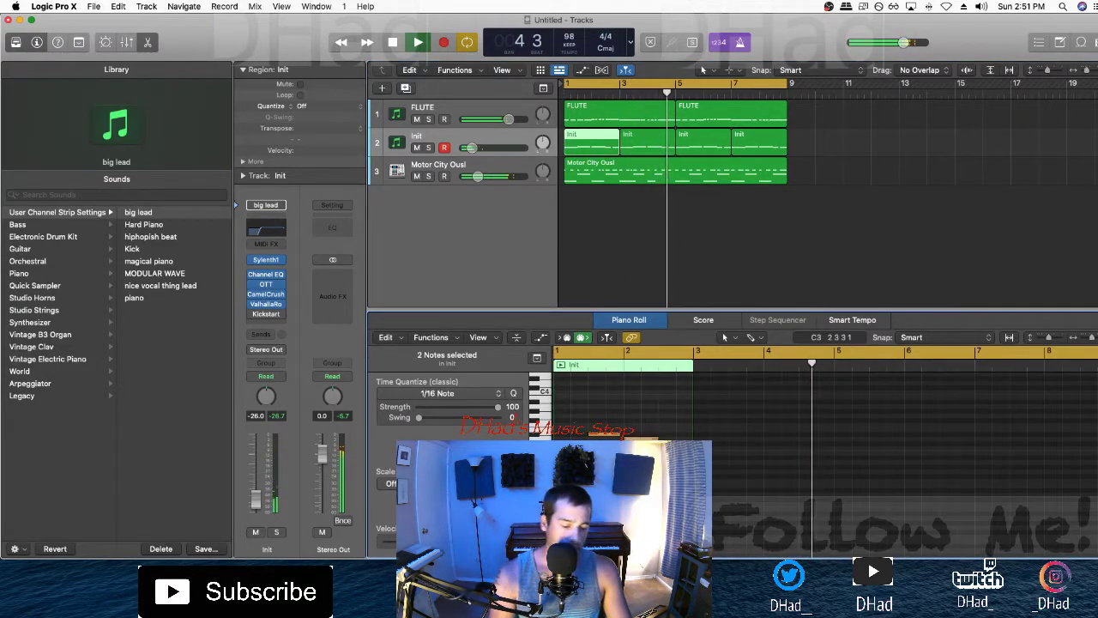
{"action": "left_click", "coordinate": [594, 142]}
{"action": "key", "text": "super+r"}
{"action": "key", "text": "super+a"}
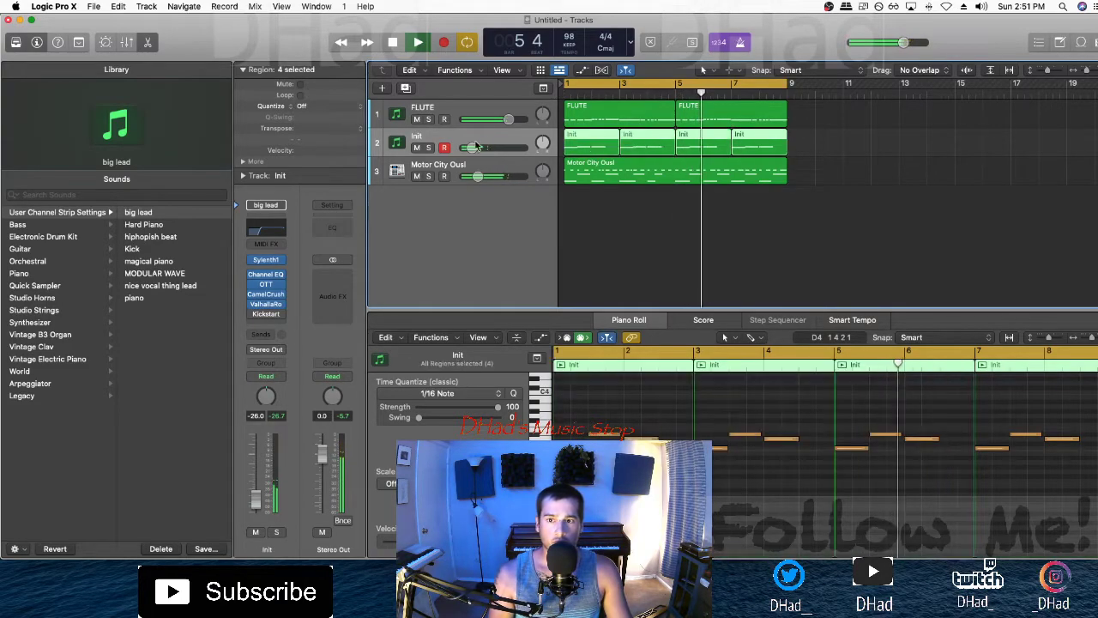
Step: Set the decay of the lead track's ValhallaRoom reverb to 4.49 s and close the plug-in
{"action": "left_click", "coordinate": [270, 304]}
{"action": "left_click", "coordinate": [451, 344]}
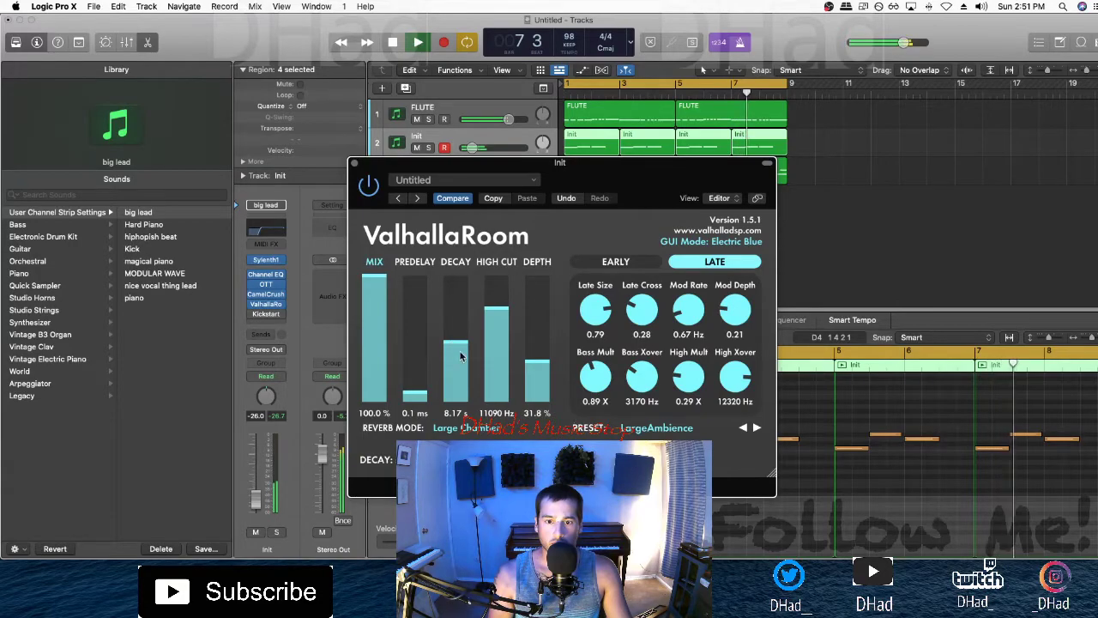
{"action": "left_click_drag", "start_coordinate": [457, 376], "coordinate": [454, 351]}
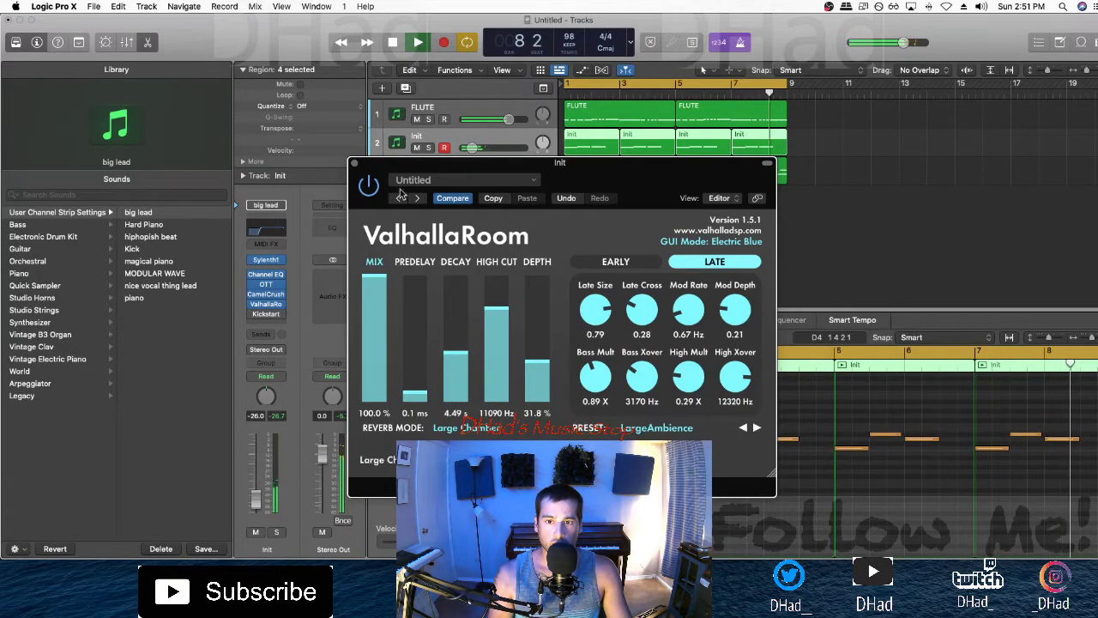
{"action": "left_click", "coordinate": [354, 164]}
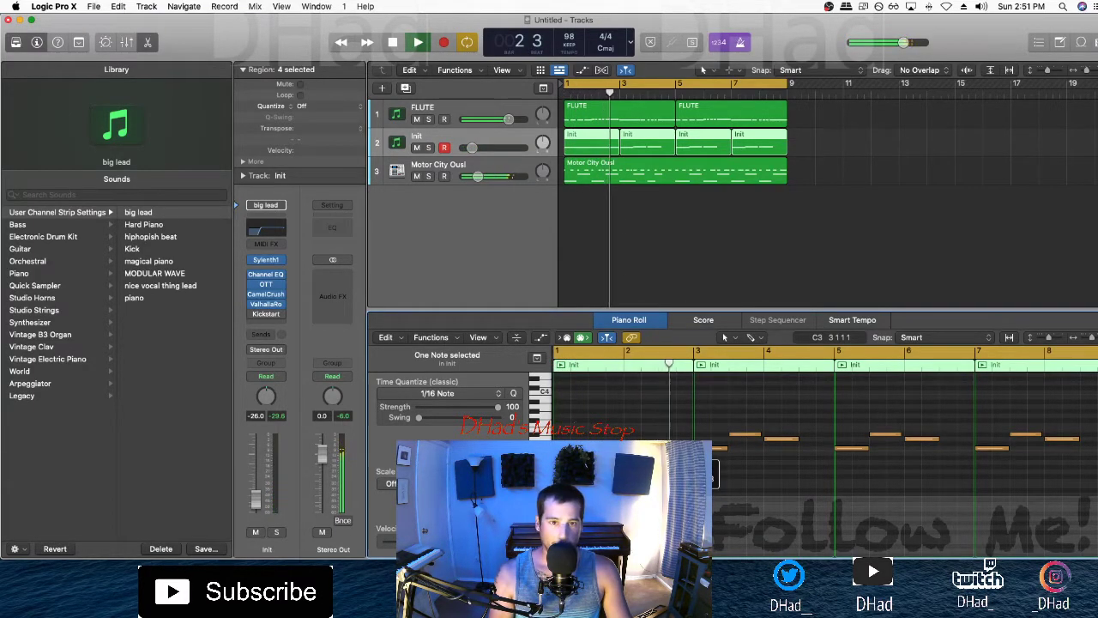
Step: Try repeating all four lead regions together and undo the extra copies beyond bar 9
{"action": "key", "text": "super+r"}
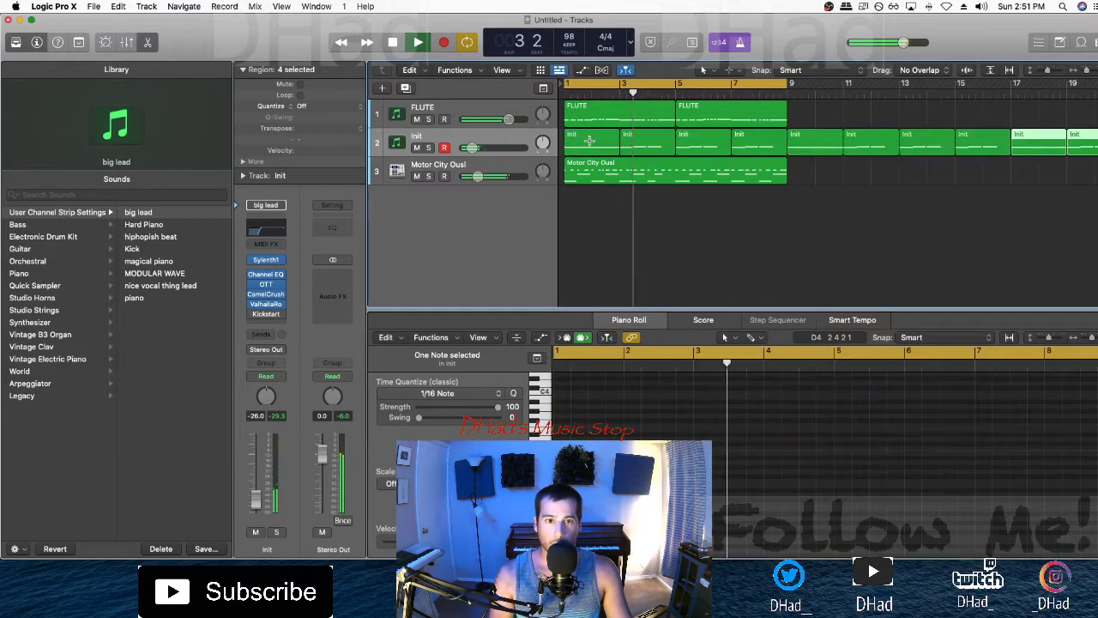
{"action": "key", "text": "super+z"}
{"action": "left_click", "coordinate": [642, 258]}
{"action": "key", "text": "super+z"}
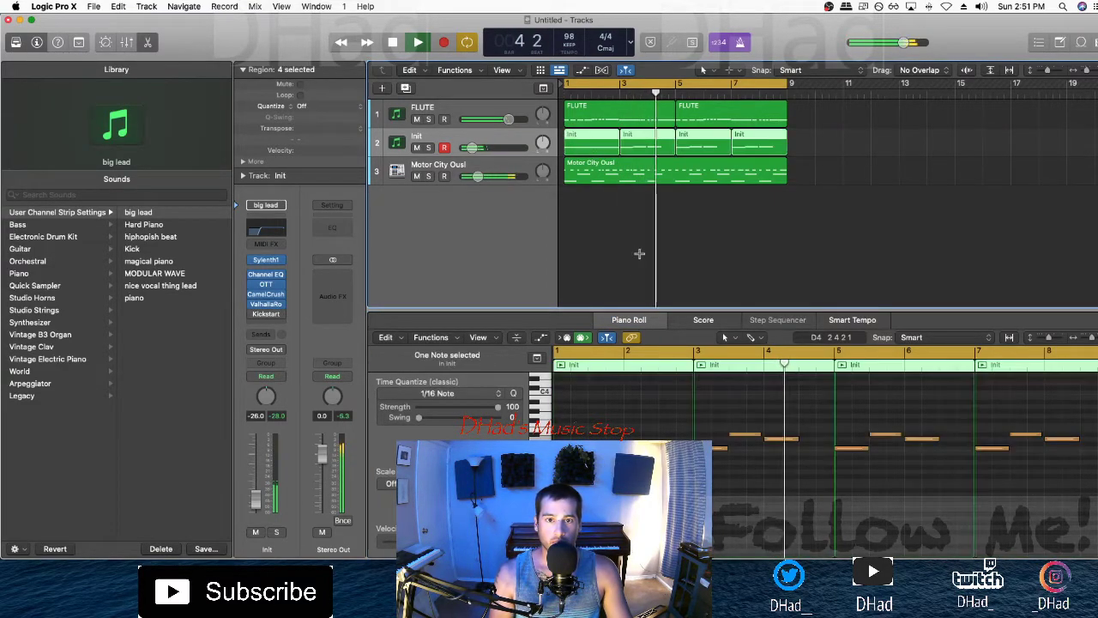
{"action": "left_click", "coordinate": [641, 255]}
Step: Repeat the first lead region, with its single sustained note, three times to replace the other regions through bar 8
{"action": "left_click", "coordinate": [608, 138]}
{"action": "key", "text": "super+r"}
{"action": "key", "text": "super+r"}
{"action": "key", "text": "super+r"}
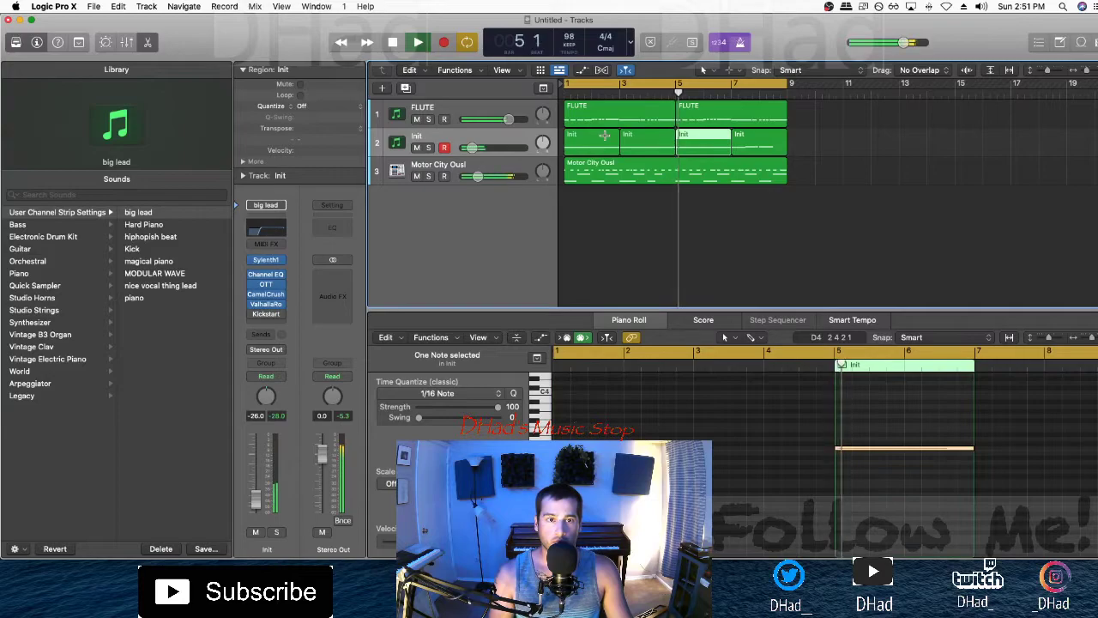
{"action": "left_click", "coordinate": [664, 245]}
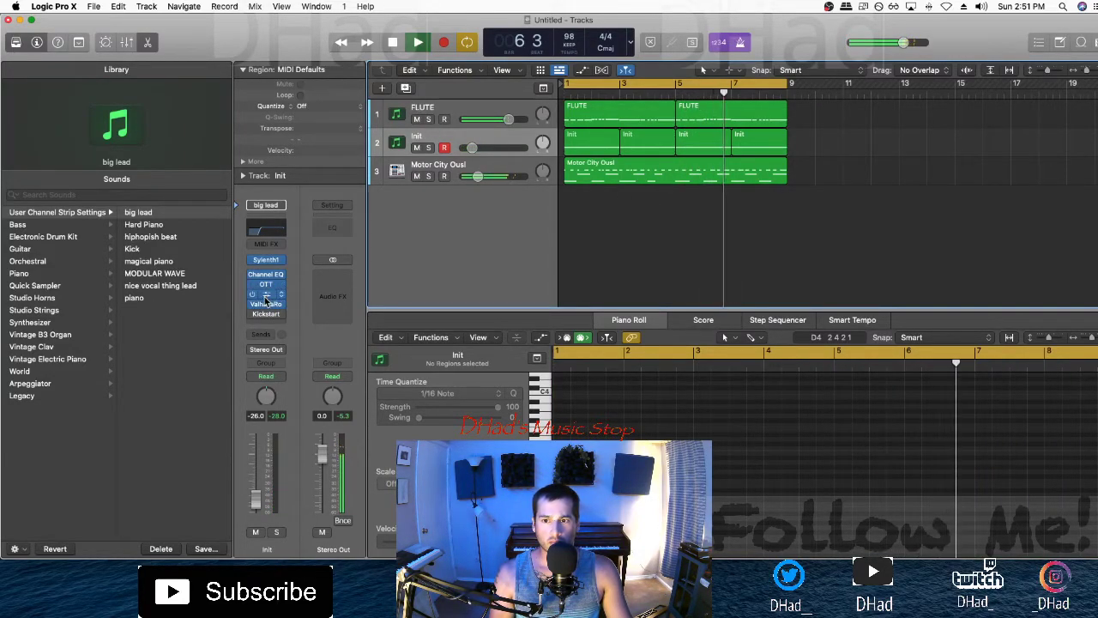
Step: Copy the OTT, CamelCrush and ValhallaRoom effects from the lead channel to the flute channel in the mixer and open the flute's OTT
{"action": "left_click", "coordinate": [400, 120]}
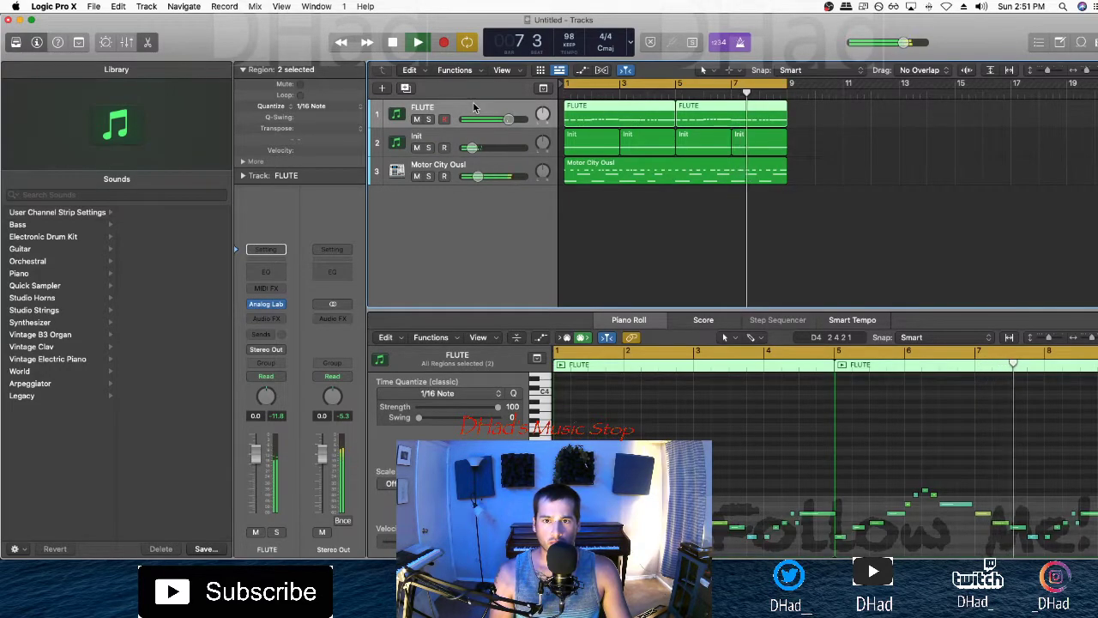
{"action": "left_click", "coordinate": [457, 145]}
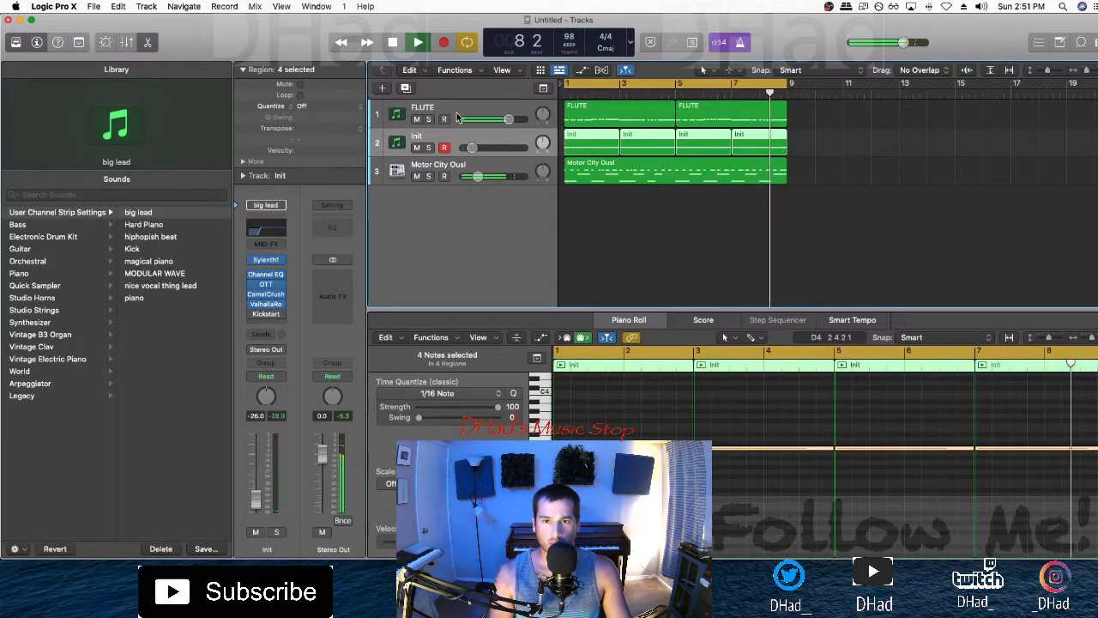
{"action": "key", "text": "x"}
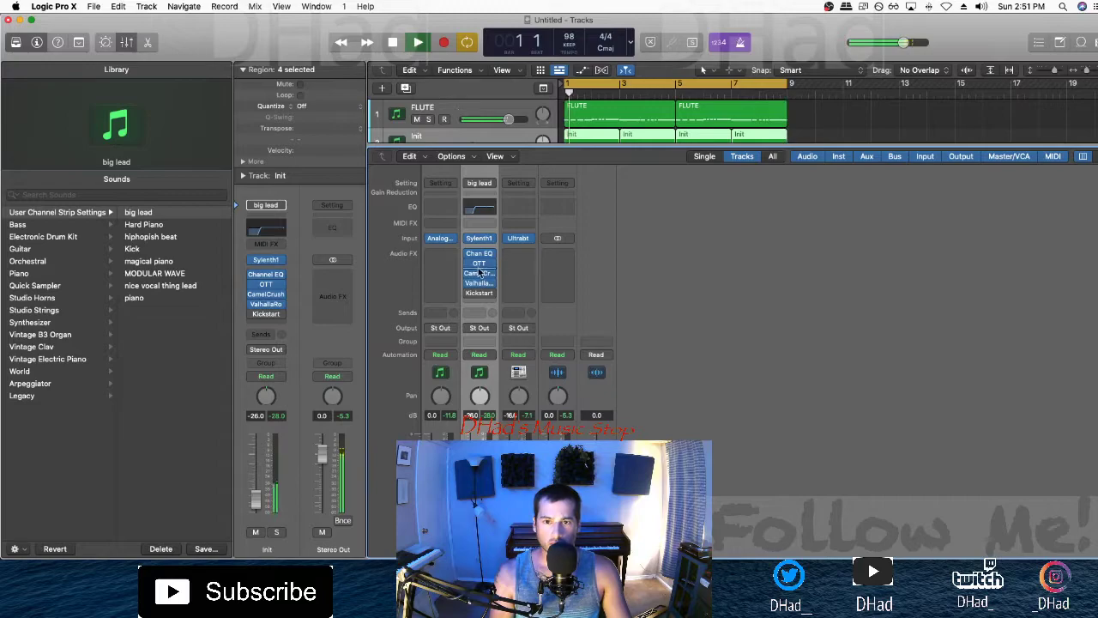
{"action": "left_click_drag", "start_coordinate": [467, 267], "coordinate": [428, 269]}
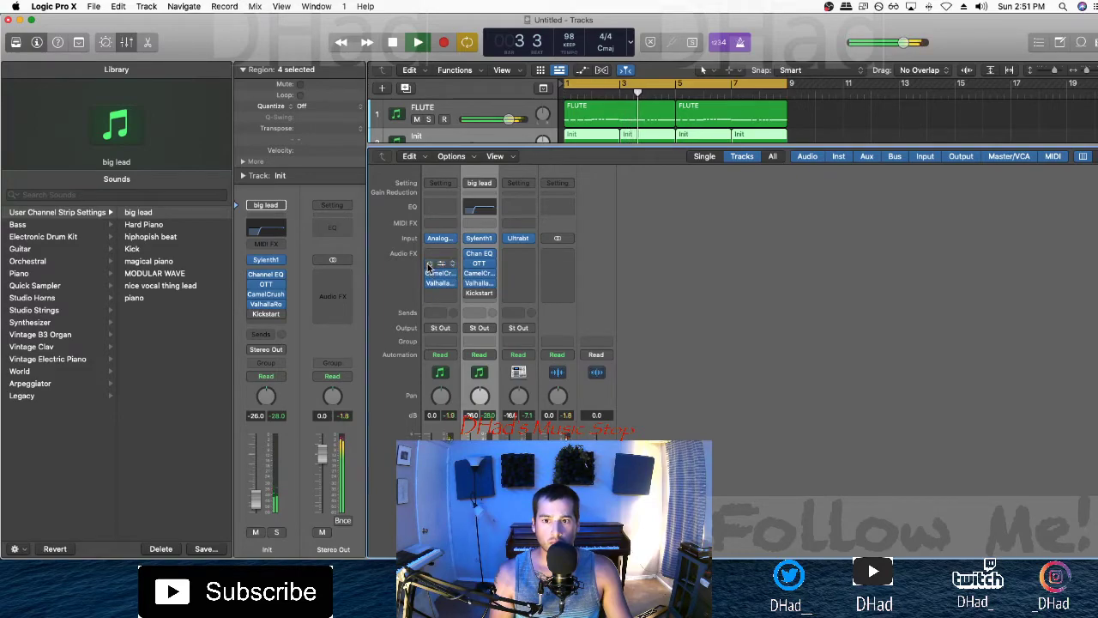
{"action": "left_click", "coordinate": [437, 264]}
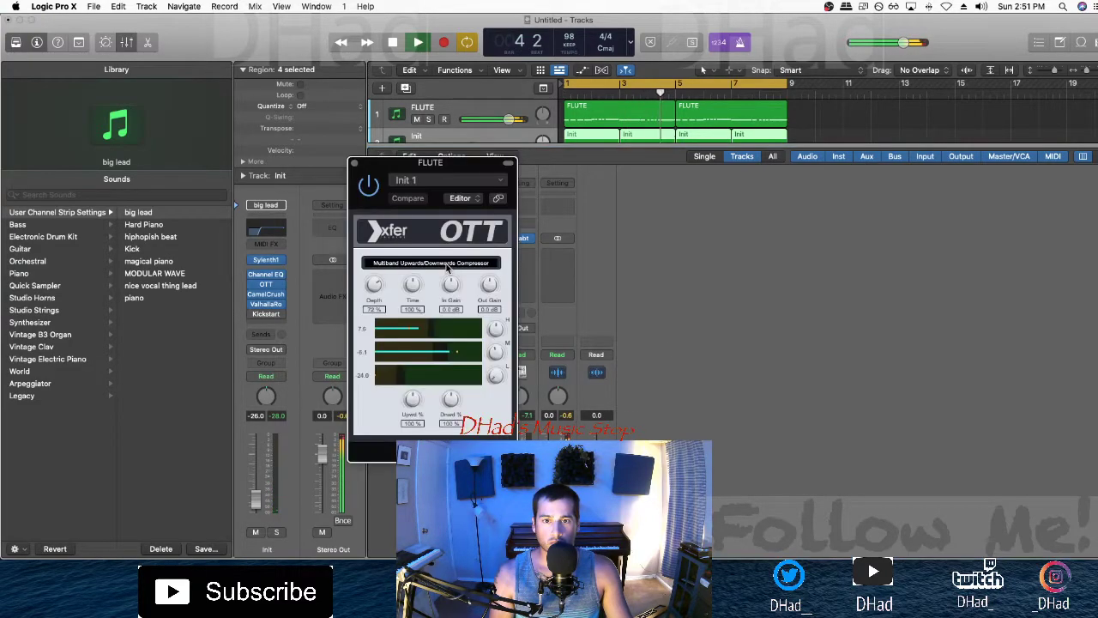
Step: Lower the depth of the flute's OTT to 16 % and enable its CamelCrusher with the Annihilate preset
{"action": "left_click_drag", "start_coordinate": [375, 283], "coordinate": [411, 399]}
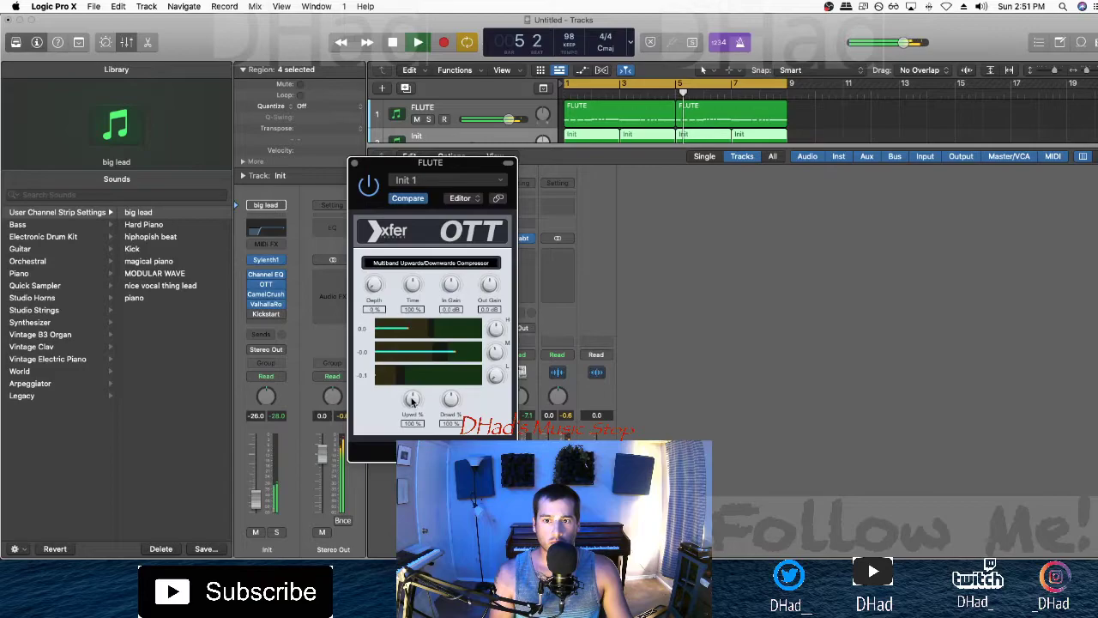
{"action": "left_click", "coordinate": [356, 163]}
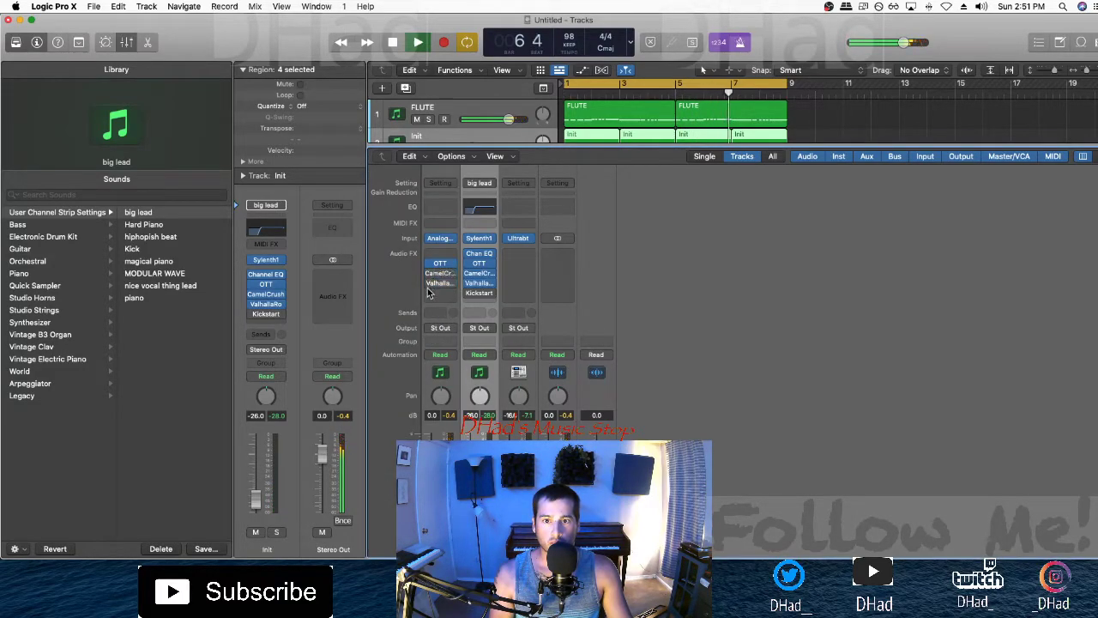
{"action": "left_click", "coordinate": [438, 263]}
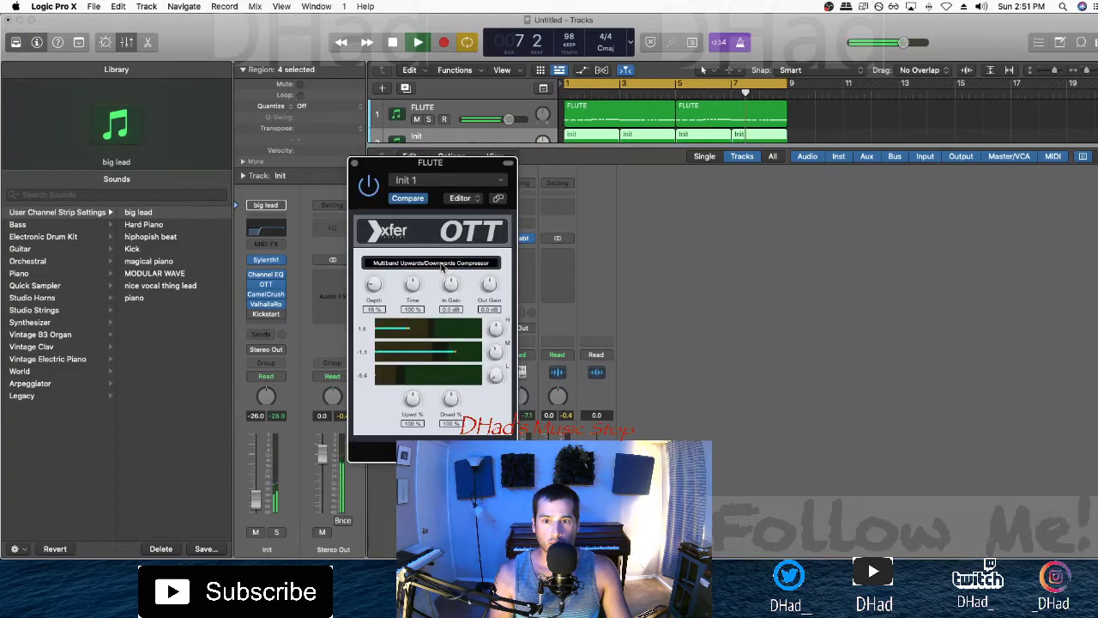
{"action": "left_click", "coordinate": [355, 164]}
{"action": "left_click", "coordinate": [440, 273]}
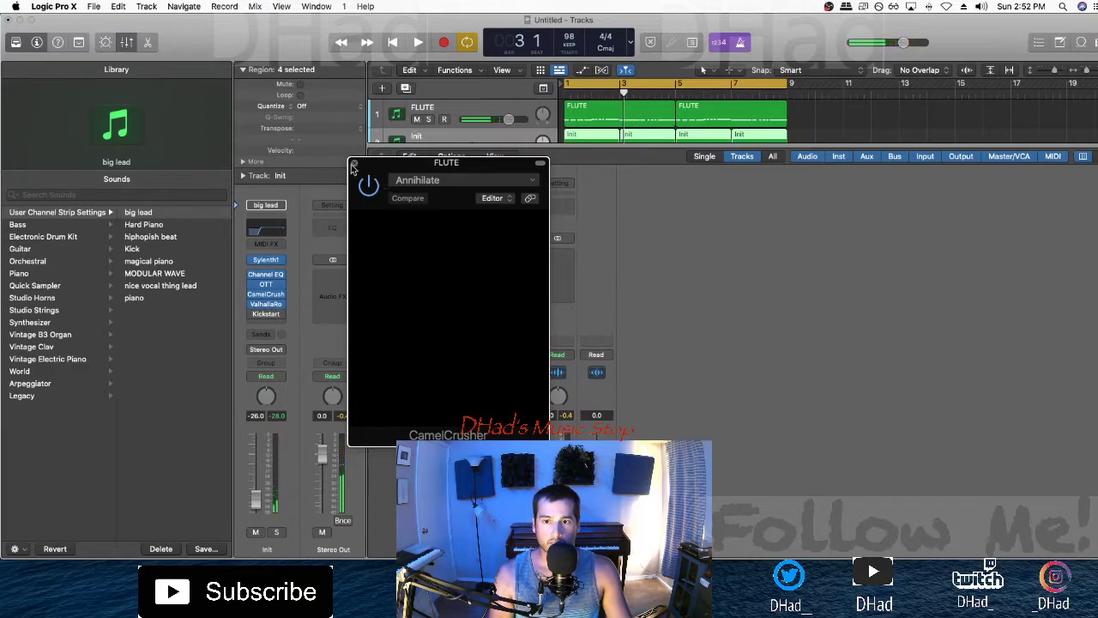
{"action": "left_click", "coordinate": [353, 164]}
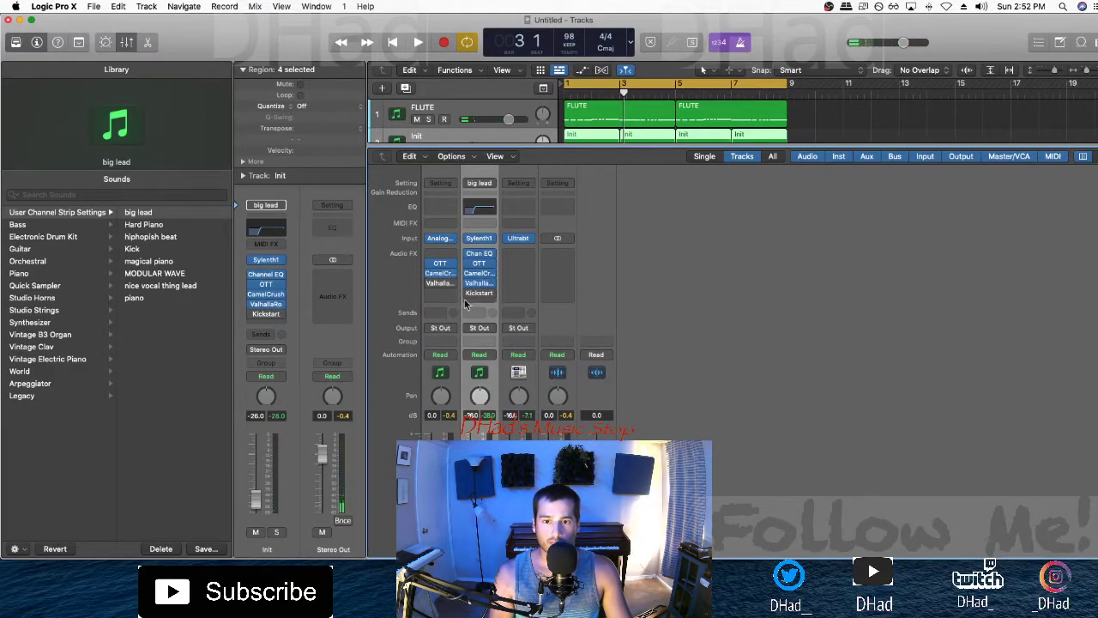
Step: Add a send to Bus 8 on the lead channel and raise its level to 0.0 dB
{"action": "left_click", "coordinate": [276, 315]}
{"action": "mouse_move", "coordinate": [283, 346]}
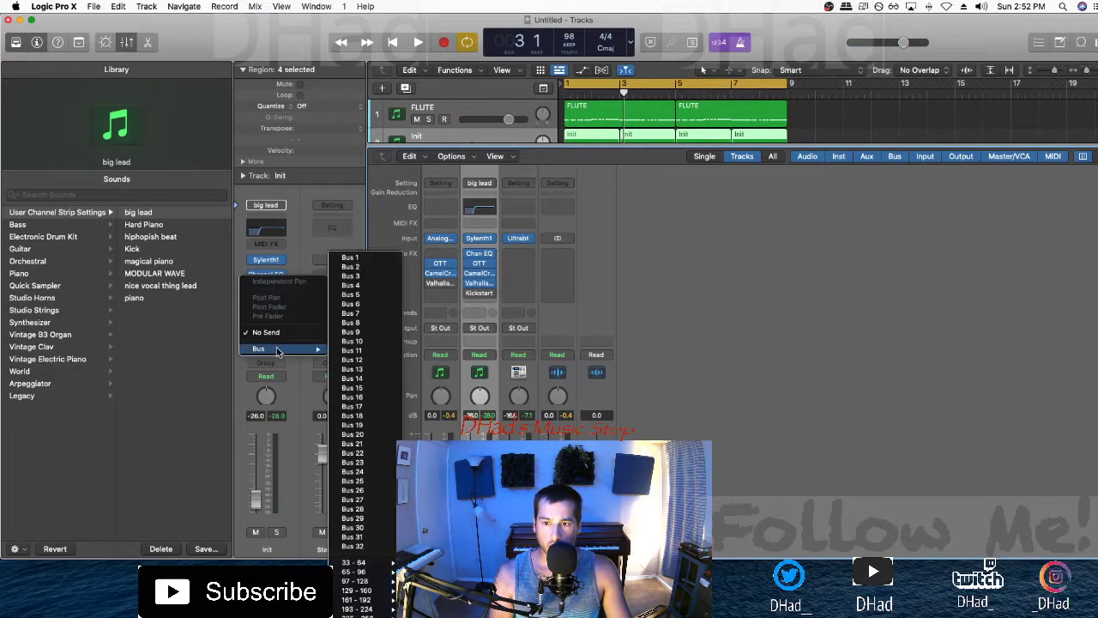
{"action": "left_click", "coordinate": [339, 331]}
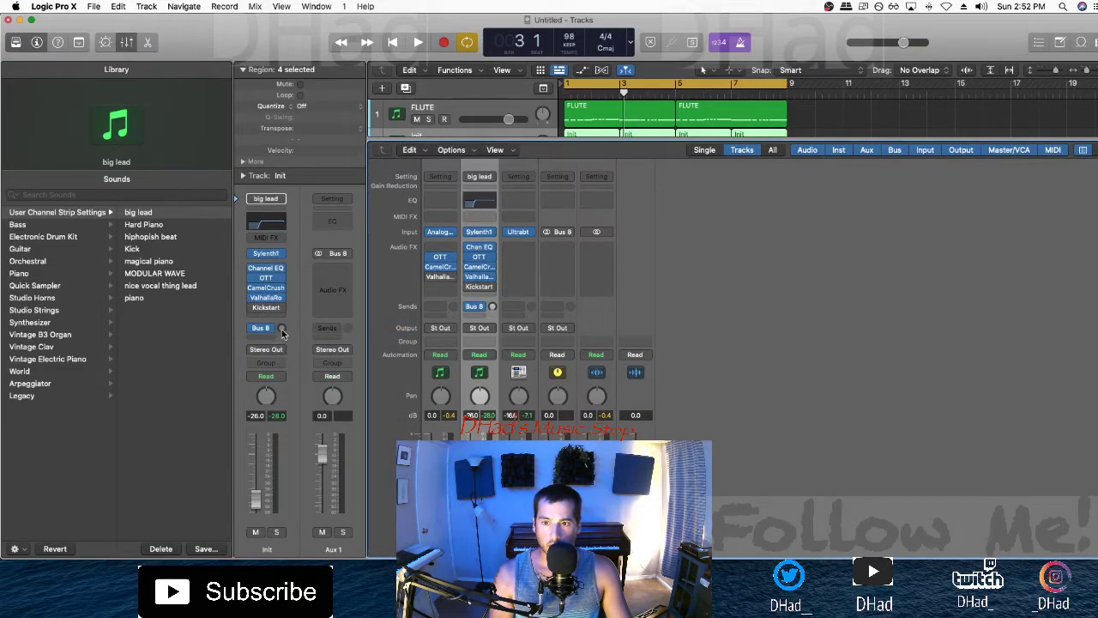
Step: Try moving the lead's CamelCrusher to the Bus 8 aux channel, listen to the loop, and undo the move
{"action": "left_click_drag", "start_coordinate": [302, 292], "coordinate": [332, 288]}
{"action": "key", "text": "space"}
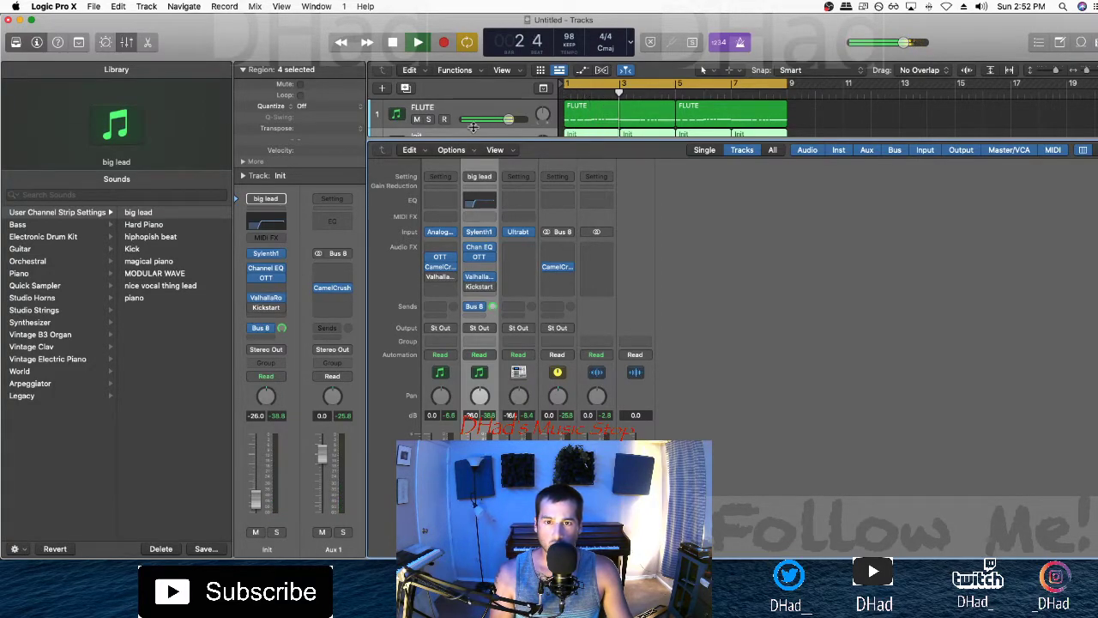
{"action": "key", "text": "space"}
{"action": "key", "text": "Return"}
{"action": "key", "text": "space"}
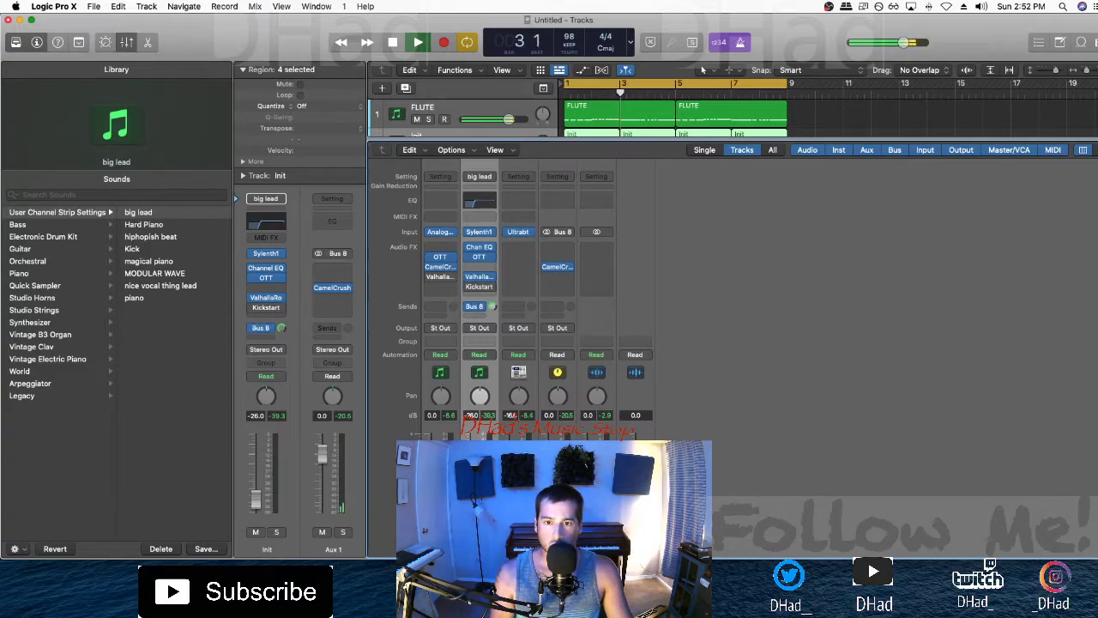
{"action": "key", "text": "space"}
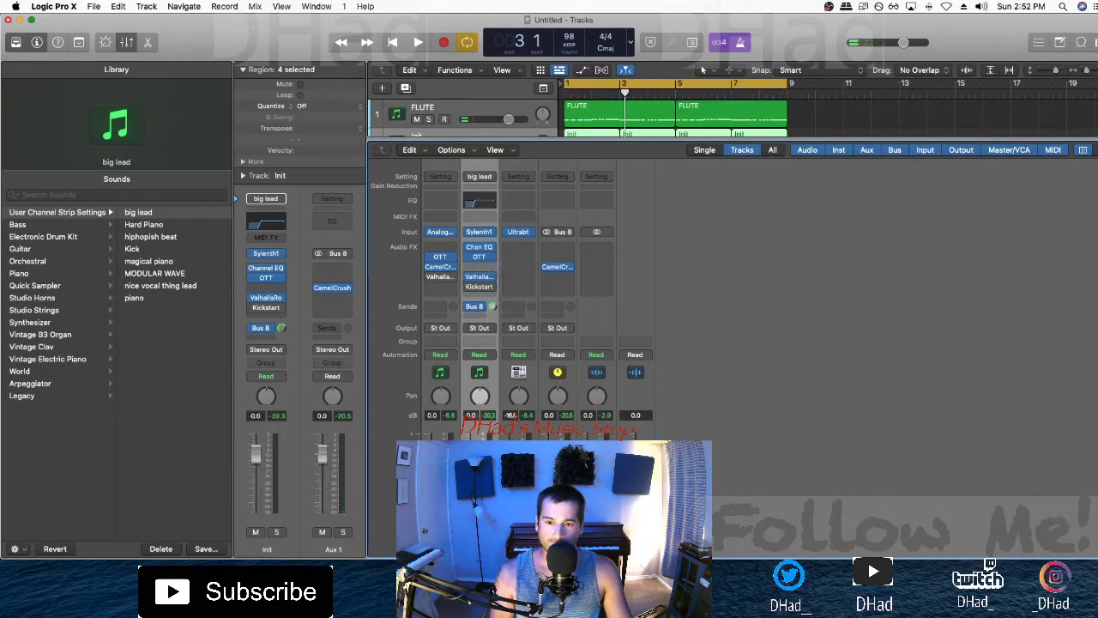
{"action": "key", "text": "super+z"}
{"action": "key", "text": "super+z"}
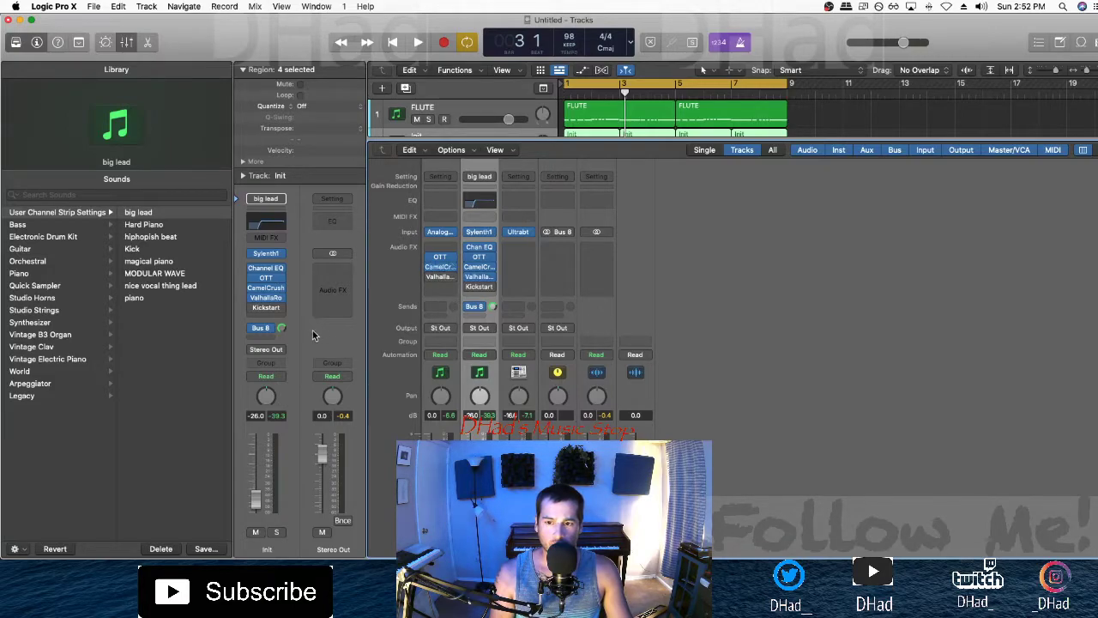
Step: Bypass the lead's Bus 8 send and add a Bus 8 send at 0.0 dB to the flute channel
{"action": "left_click", "coordinate": [265, 331]}
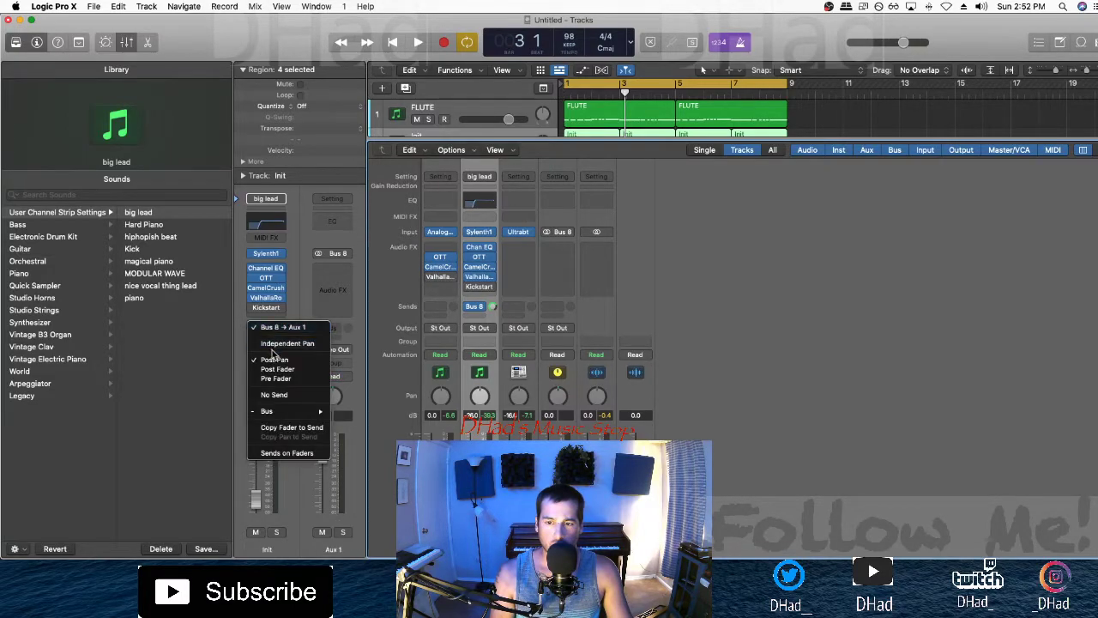
{"action": "left_click", "coordinate": [294, 293]}
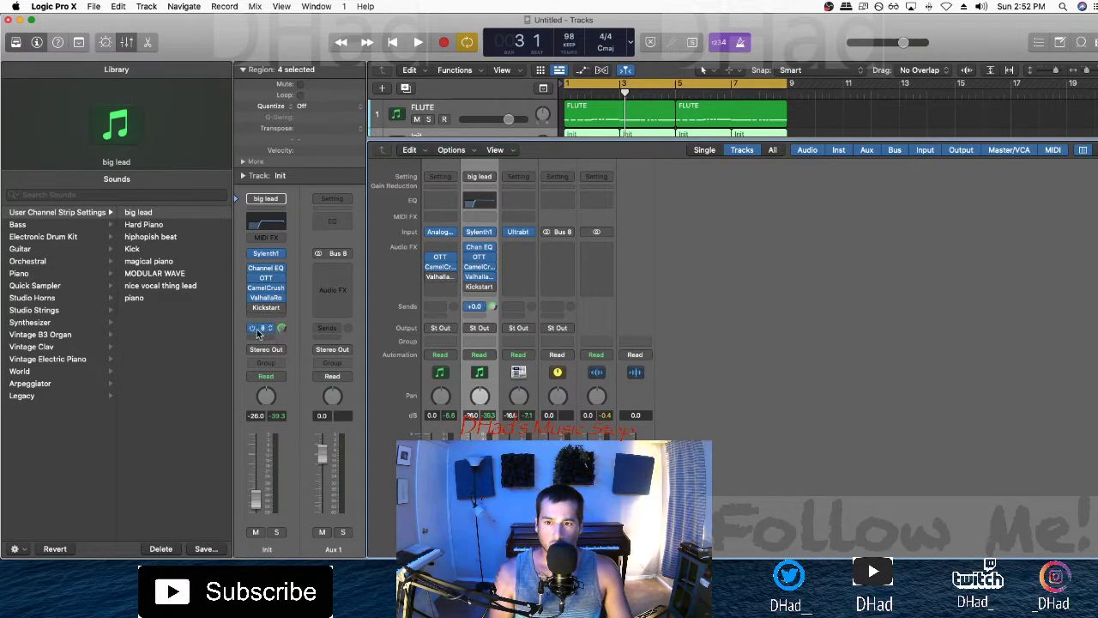
{"action": "left_click", "coordinate": [440, 306]}
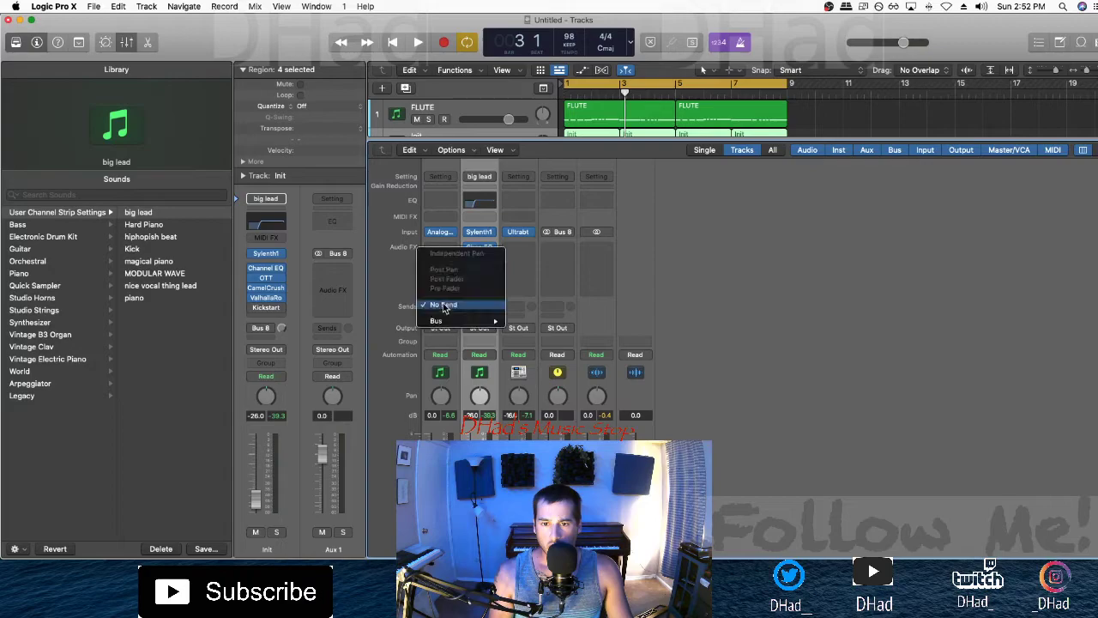
{"action": "mouse_move", "coordinate": [463, 320]}
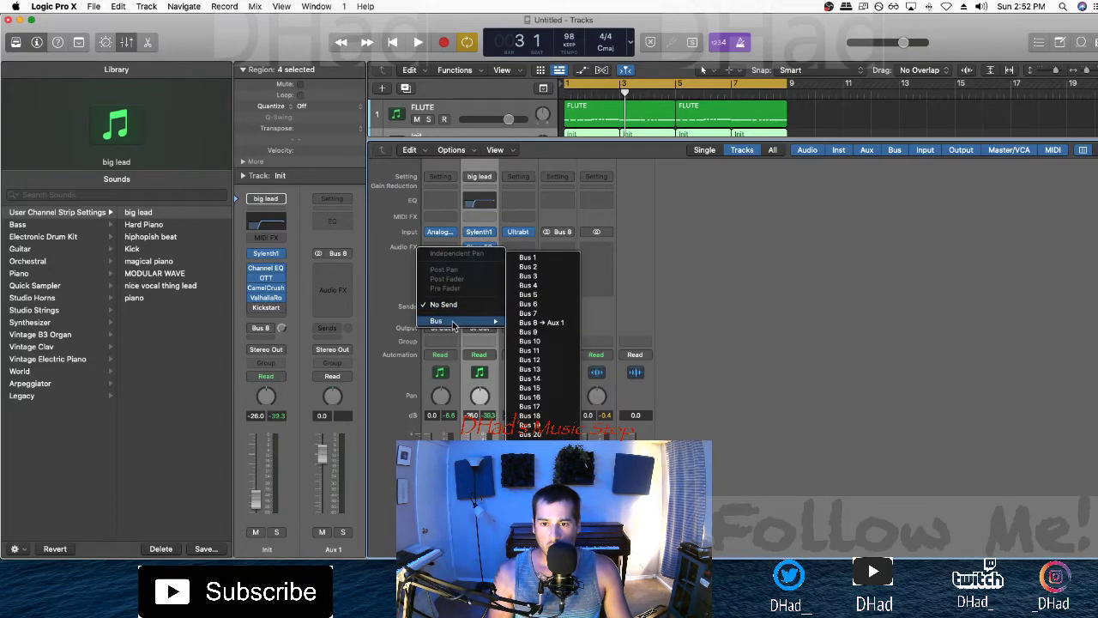
{"action": "left_click", "coordinate": [543, 322]}
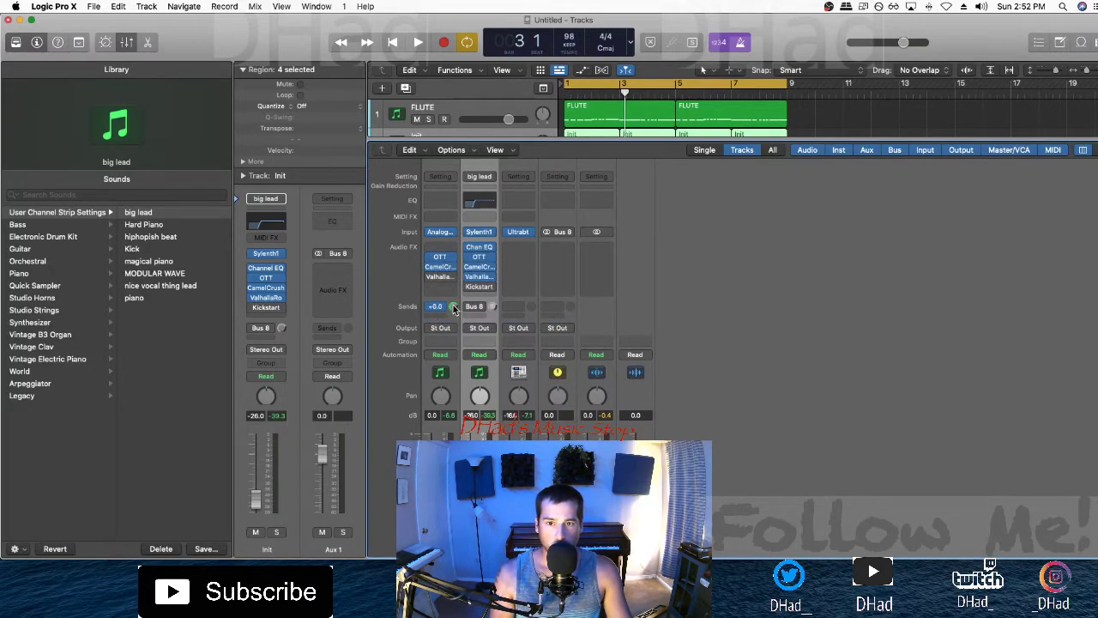
Step: Play the loop, check the flute's CamelCrusher, and lower the flute's Bus 8 send to about -14.1 dB
{"action": "key", "text": "space"}
{"action": "left_click", "coordinate": [442, 268]}
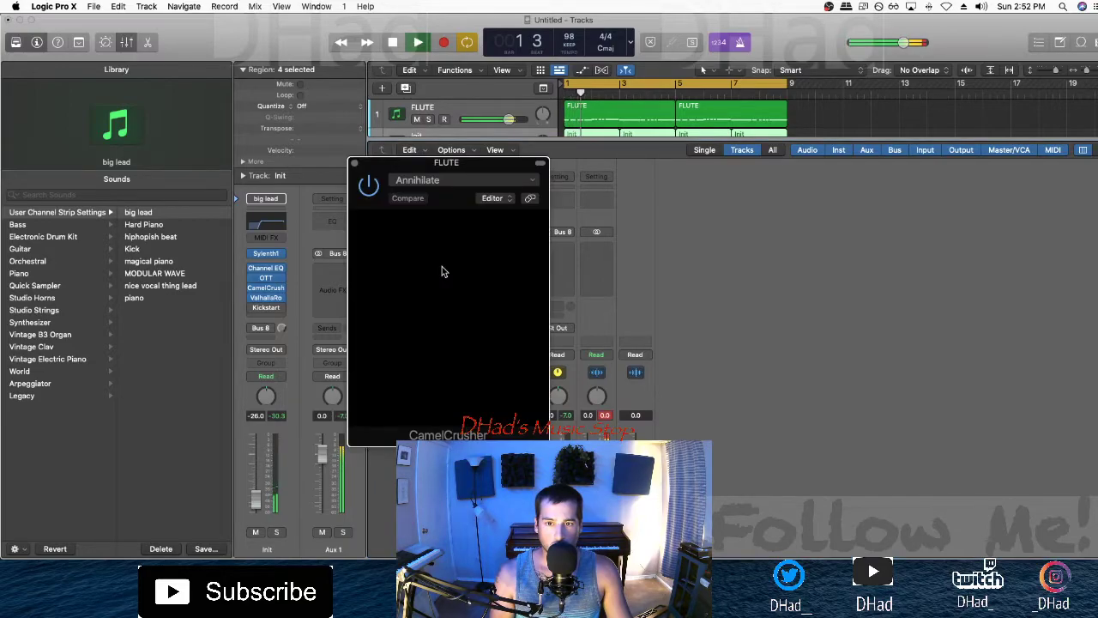
{"action": "left_click", "coordinate": [355, 163]}
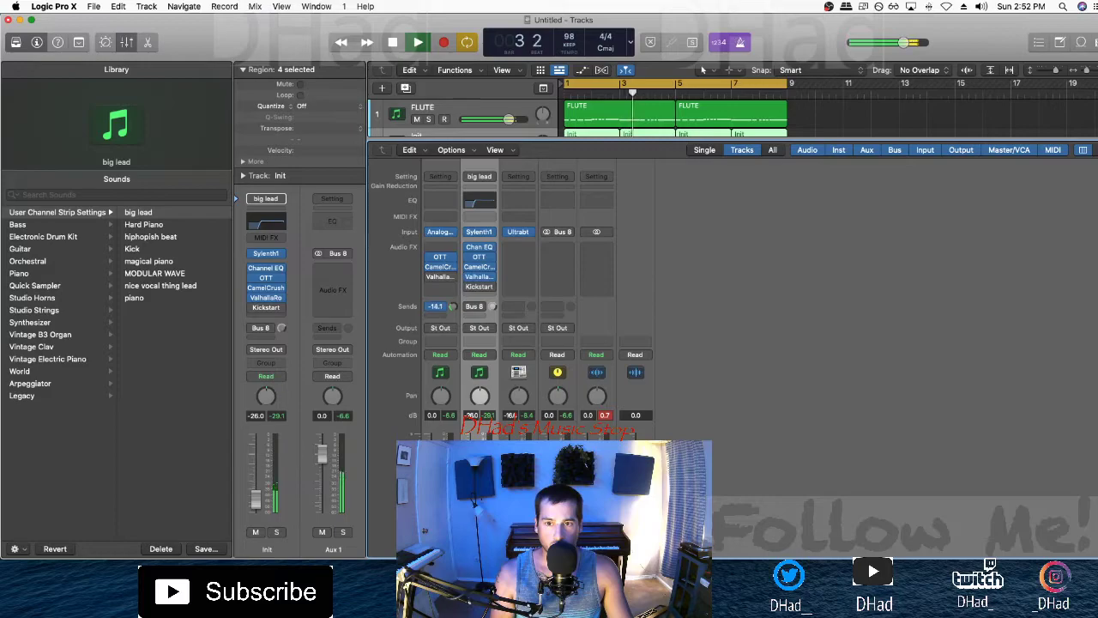
{"action": "key", "text": "space"}
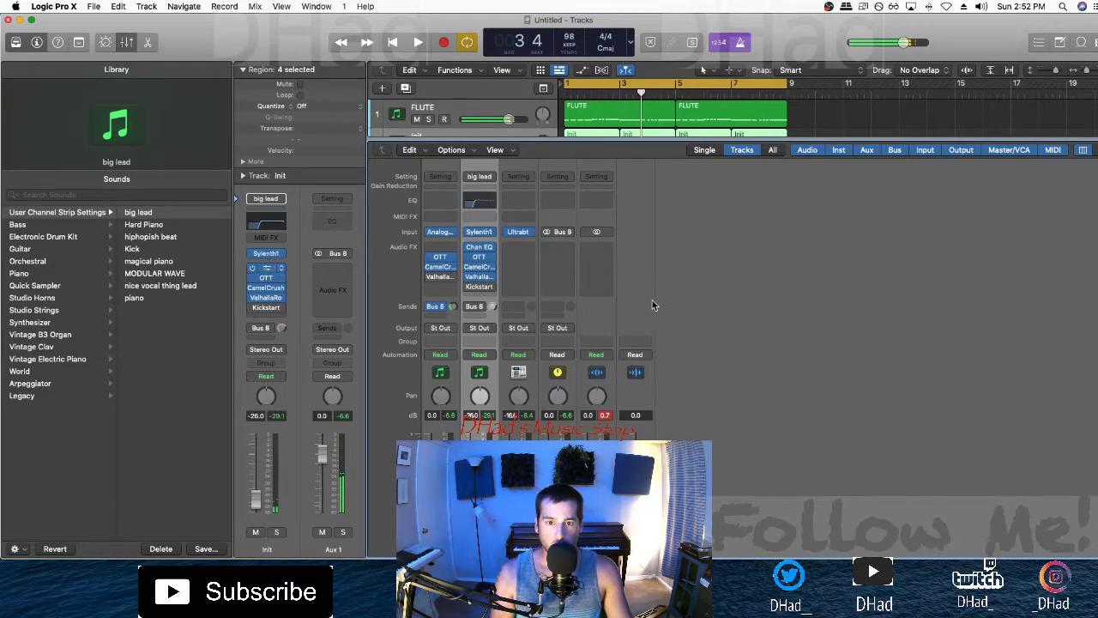
Step: Examine the lead's Channel EQ and the flute's OTT while auditioning the loop
{"action": "left_click_drag", "start_coordinate": [485, 314], "coordinate": [511, 294]}
{"action": "key", "text": "space"}
{"action": "key", "text": "space"}
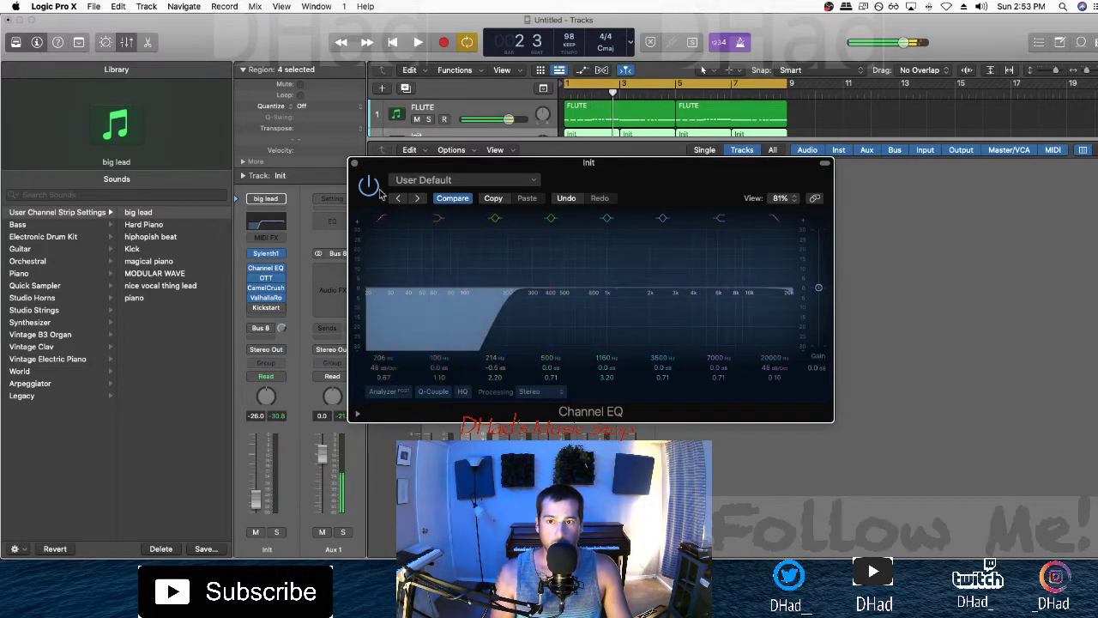
{"action": "left_click", "coordinate": [355, 163]}
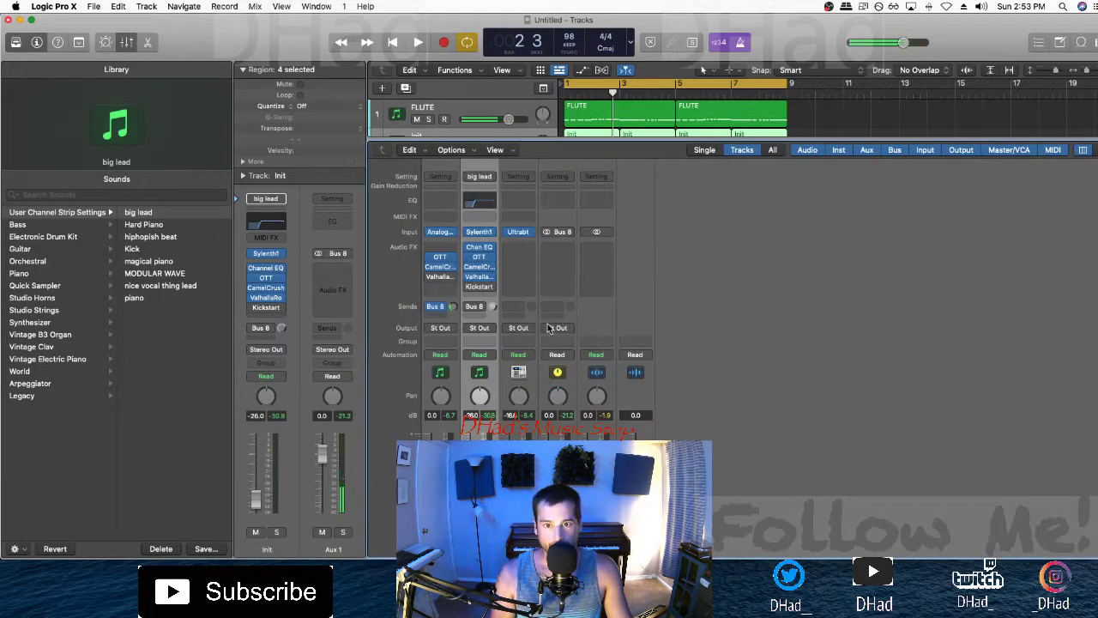
{"action": "left_click", "coordinate": [443, 263]}
{"action": "left_click", "coordinate": [354, 163]}
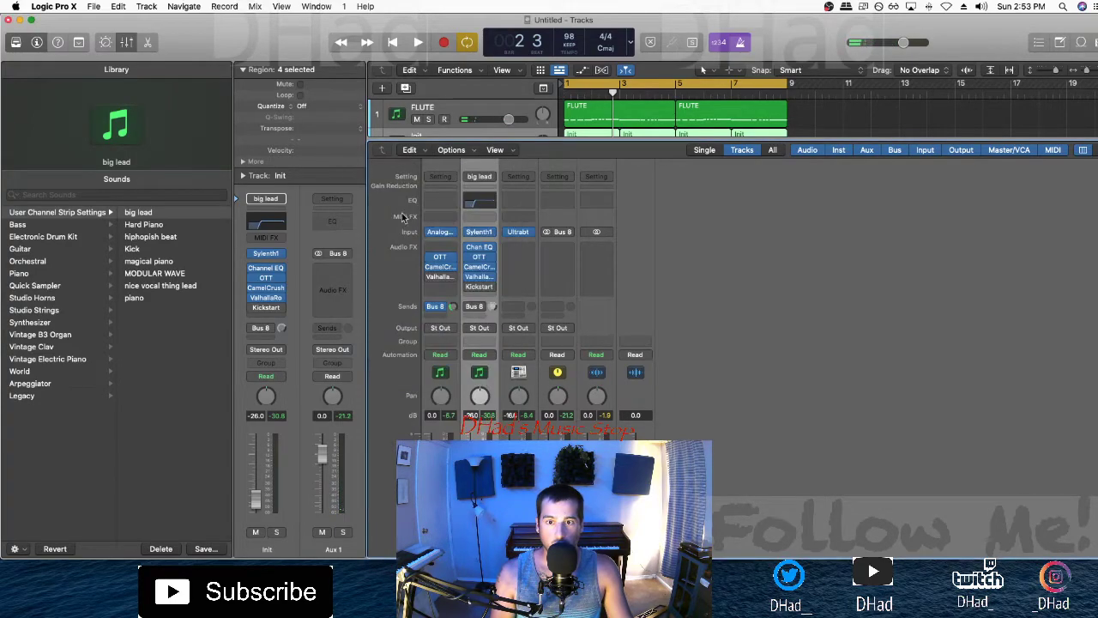
Step: Add a Channel EQ to the flute channel and cut a low-mid band slightly above 100 Hz during playback
{"action": "left_click", "coordinate": [428, 250]}
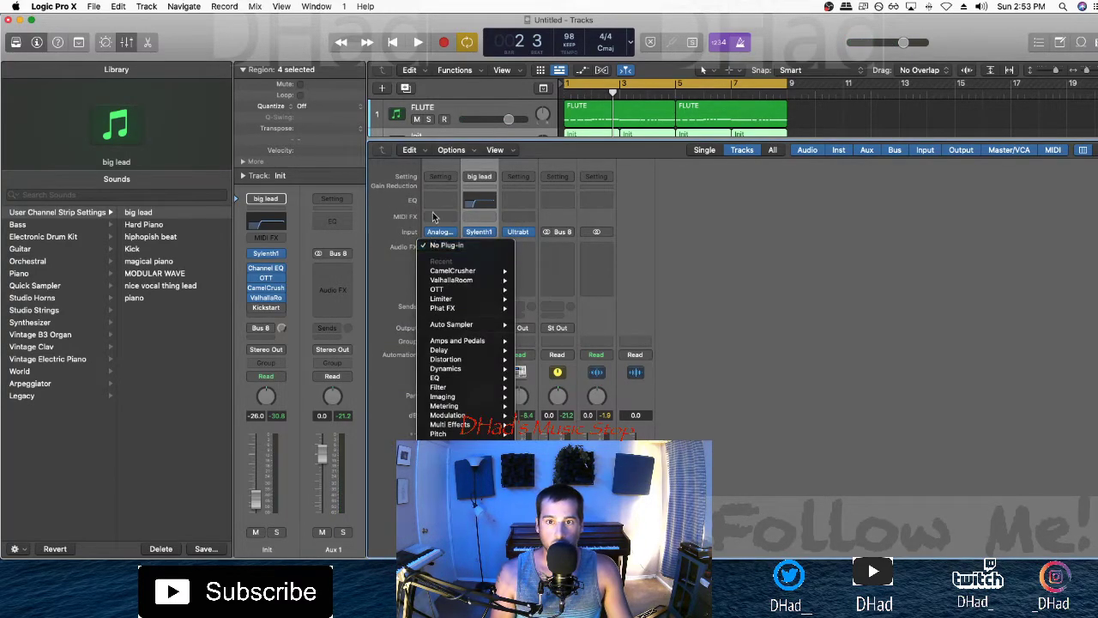
{"action": "left_click", "coordinate": [433, 208]}
{"action": "left_click", "coordinate": [436, 203]}
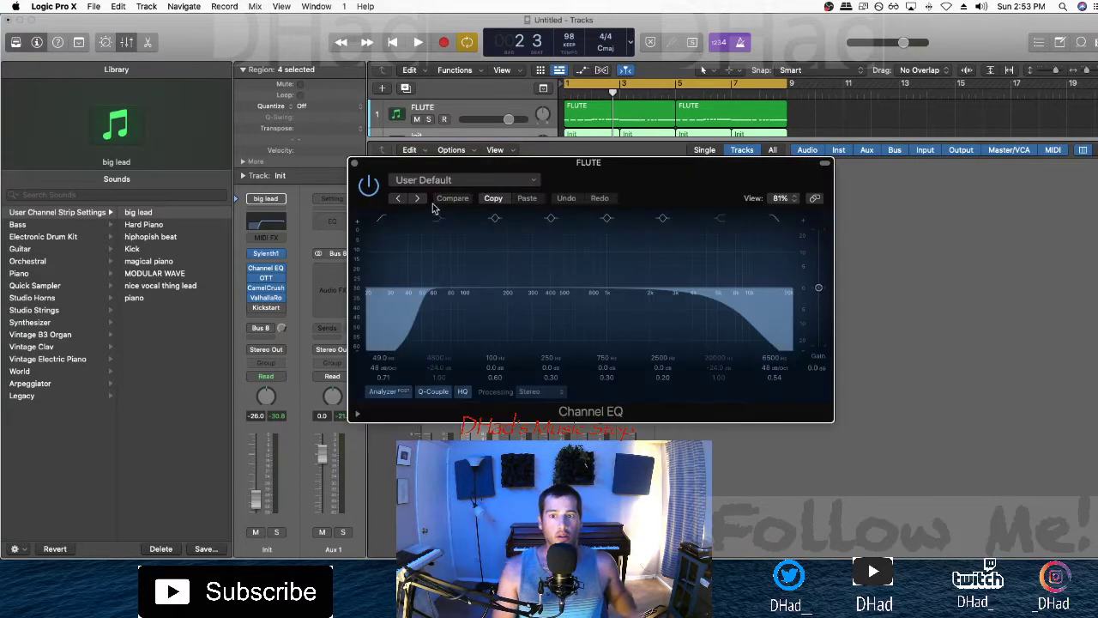
{"action": "key", "text": "space"}
{"action": "left_click_drag", "start_coordinate": [463, 290], "coordinate": [485, 319]}
{"action": "left_click", "coordinate": [354, 163]}
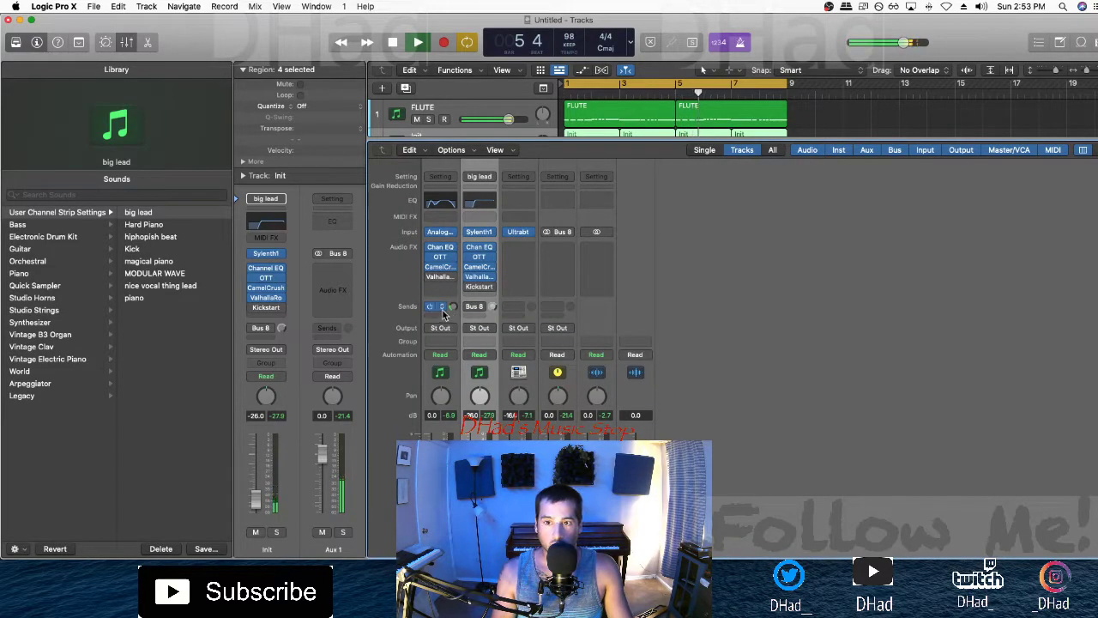
Step: Set the lead's ValhallaRoom to 94.9 % mix, 0.0 ms predelay, 6.69 s decay, 4630 Hz high cut and 62.7 % depth
{"action": "left_click", "coordinate": [268, 301]}
{"action": "mouse_move", "coordinate": [455, 339]}
{"action": "left_mouse_down"}
{"action": "mouse_move", "coordinate": [454, 378]}
{"action": "mouse_move", "coordinate": [452, 350]}
{"action": "left_mouse_up"}
{"action": "left_click_drag", "start_coordinate": [416, 394], "coordinate": [422, 421]}
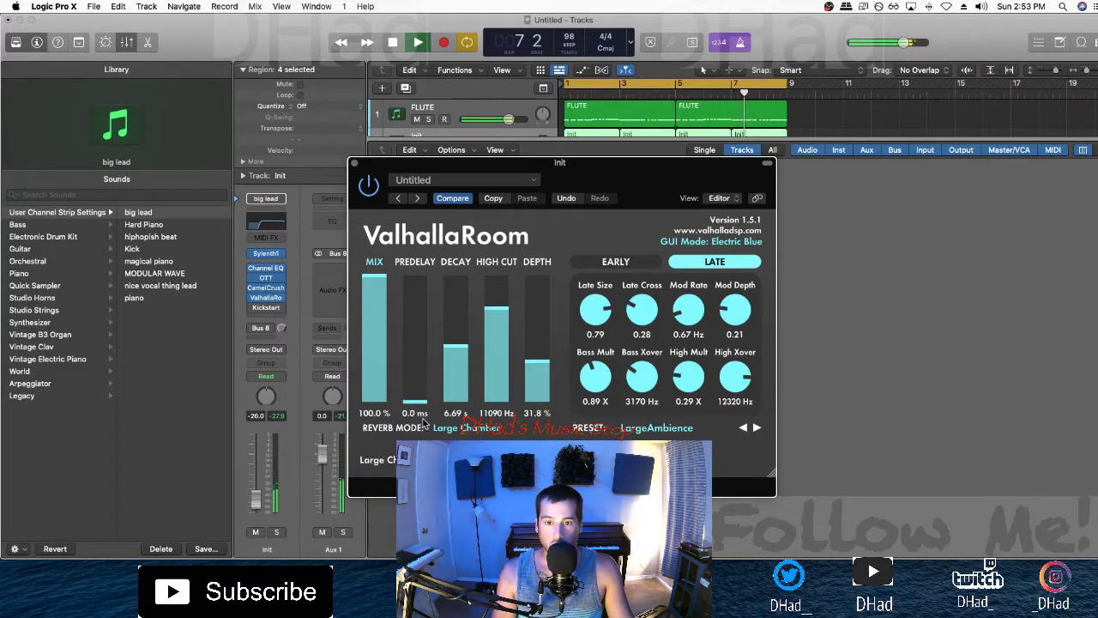
{"action": "mouse_move", "coordinate": [374, 296]}
{"action": "left_mouse_down"}
{"action": "mouse_move", "coordinate": [374, 399]}
{"action": "mouse_move", "coordinate": [374, 286]}
{"action": "left_mouse_up"}
{"action": "left_click_drag", "start_coordinate": [537, 362], "coordinate": [493, 367]}
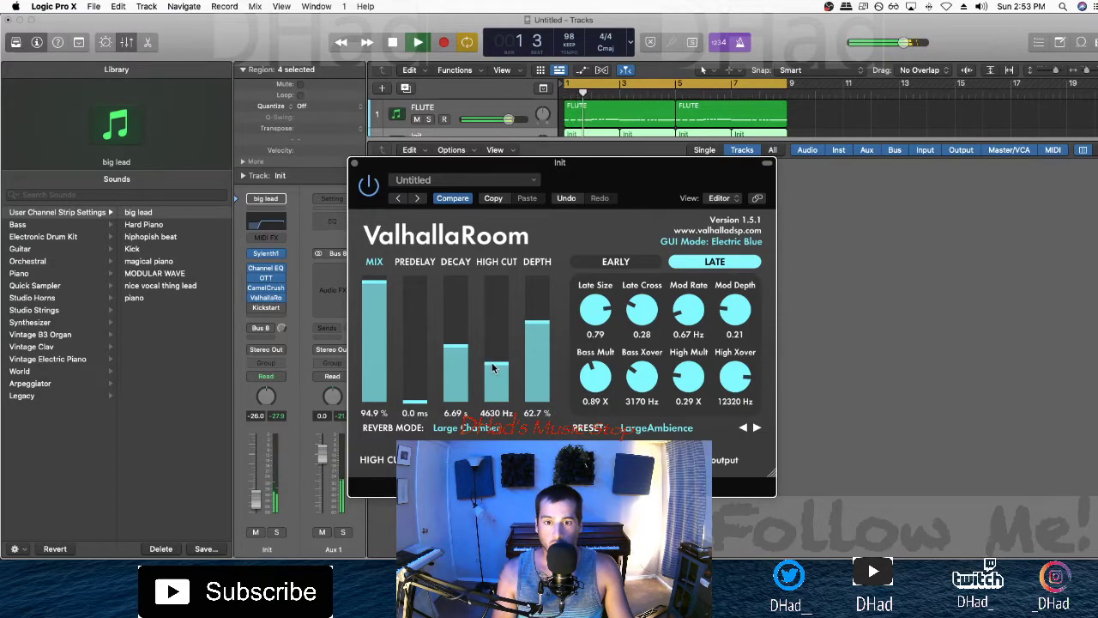
{"action": "left_click", "coordinate": [280, 310]}
{"action": "left_click", "coordinate": [291, 286]}
{"action": "left_click", "coordinate": [357, 159]}
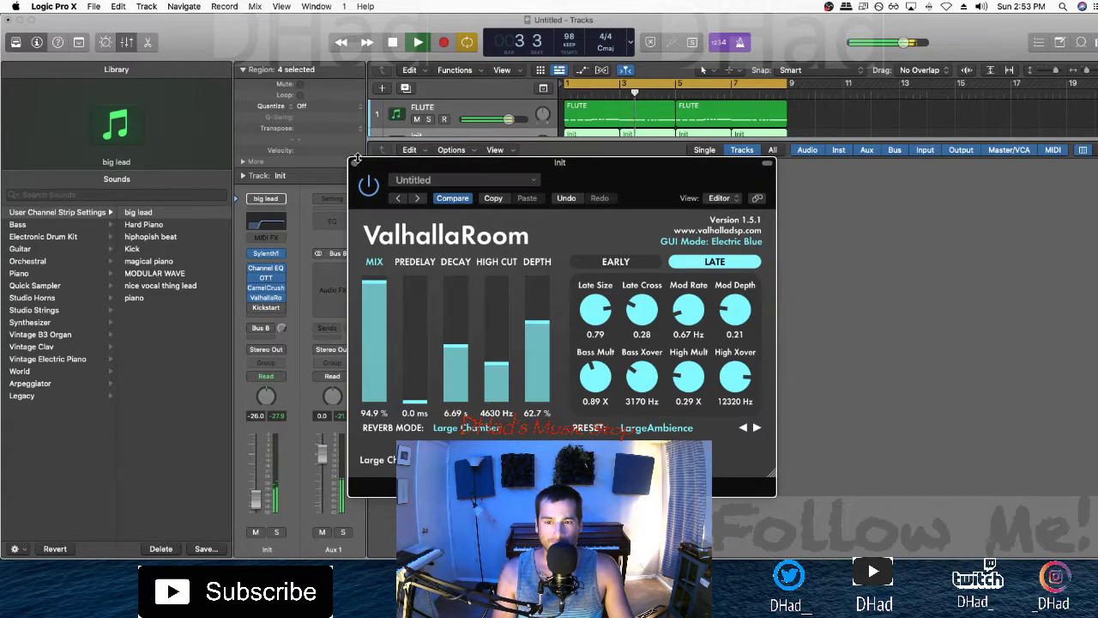
{"action": "left_click", "coordinate": [356, 164]}
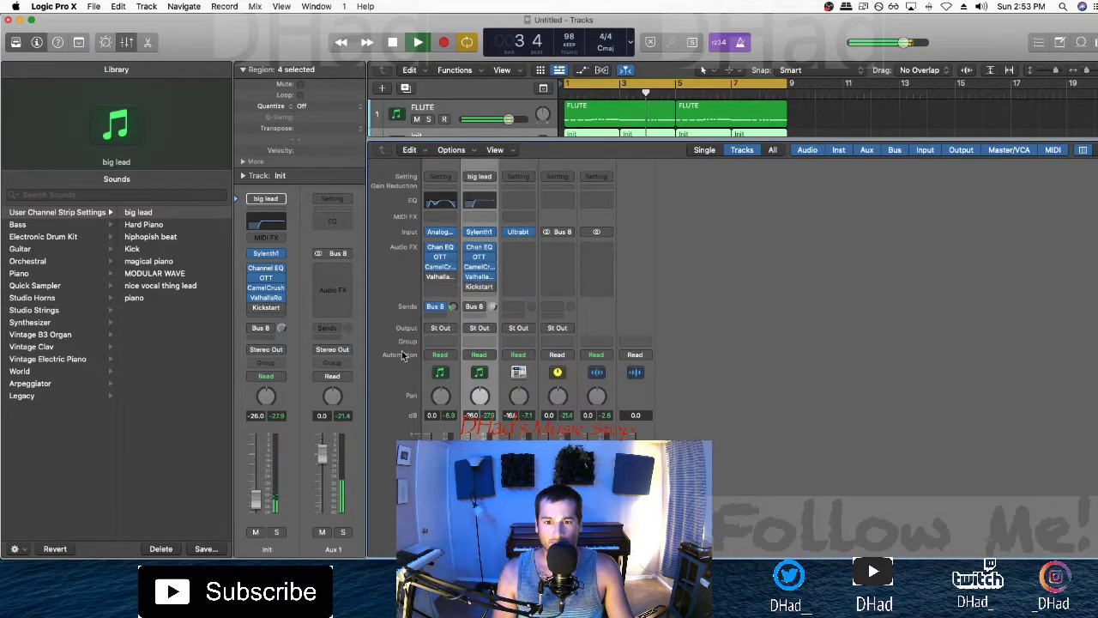
Step: Enable the flute's ValhallaRoom reverb and reduce its mix to a little under half
{"action": "left_click", "coordinate": [442, 278]}
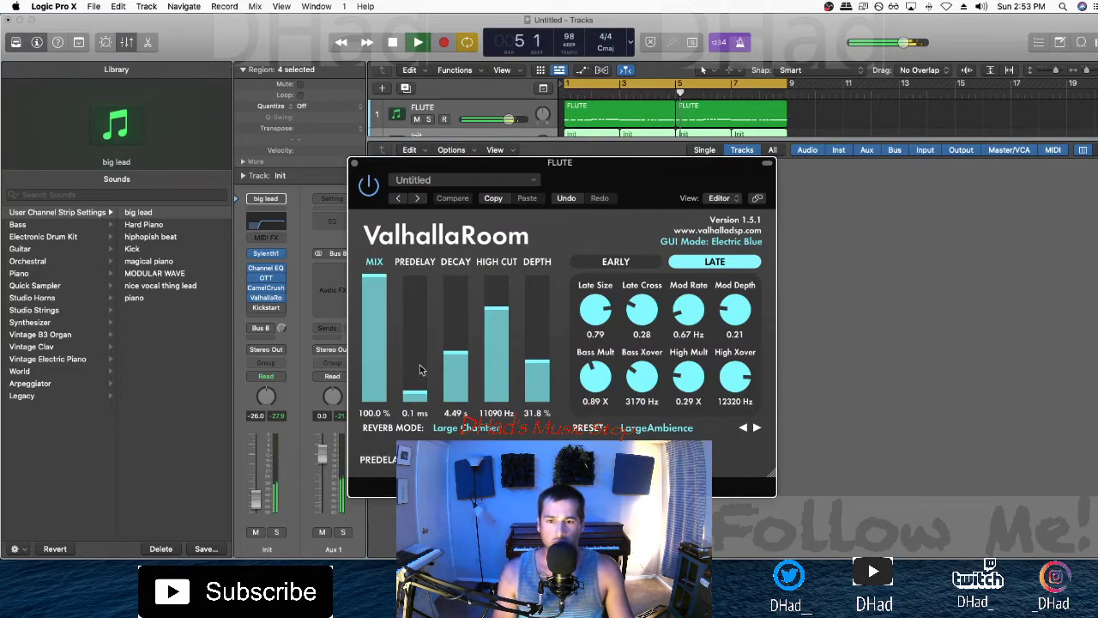
{"action": "left_click", "coordinate": [371, 350]}
{"action": "left_click", "coordinate": [353, 163]}
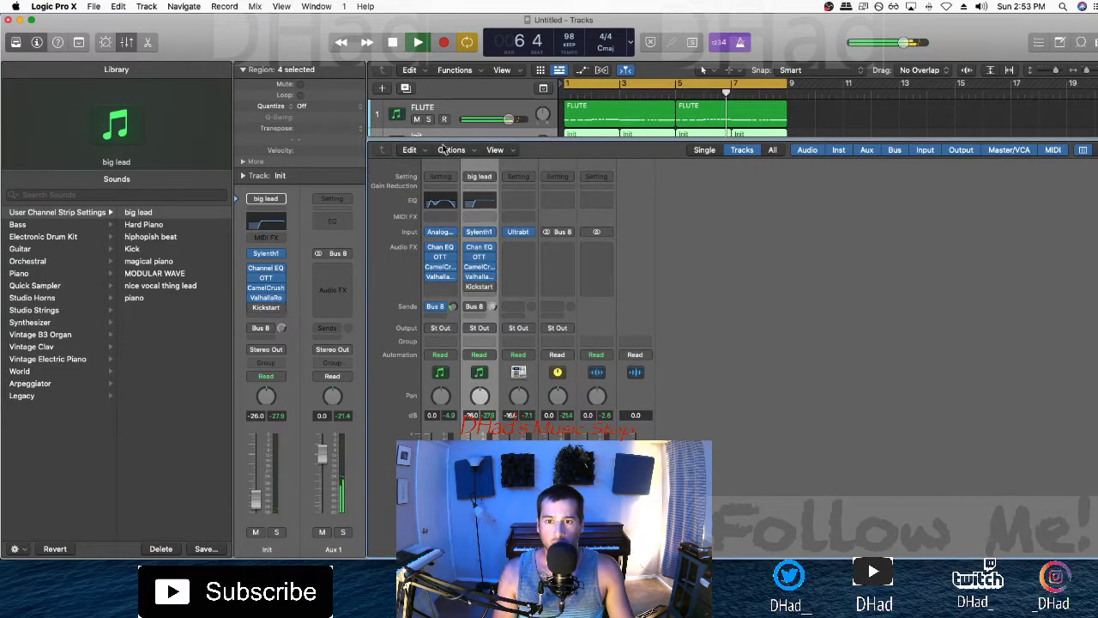
Step: Hide the mixer and set the flute track's volume to -5.6 dB and the lead track's to -21.5 dB
{"action": "key", "text": "x"}
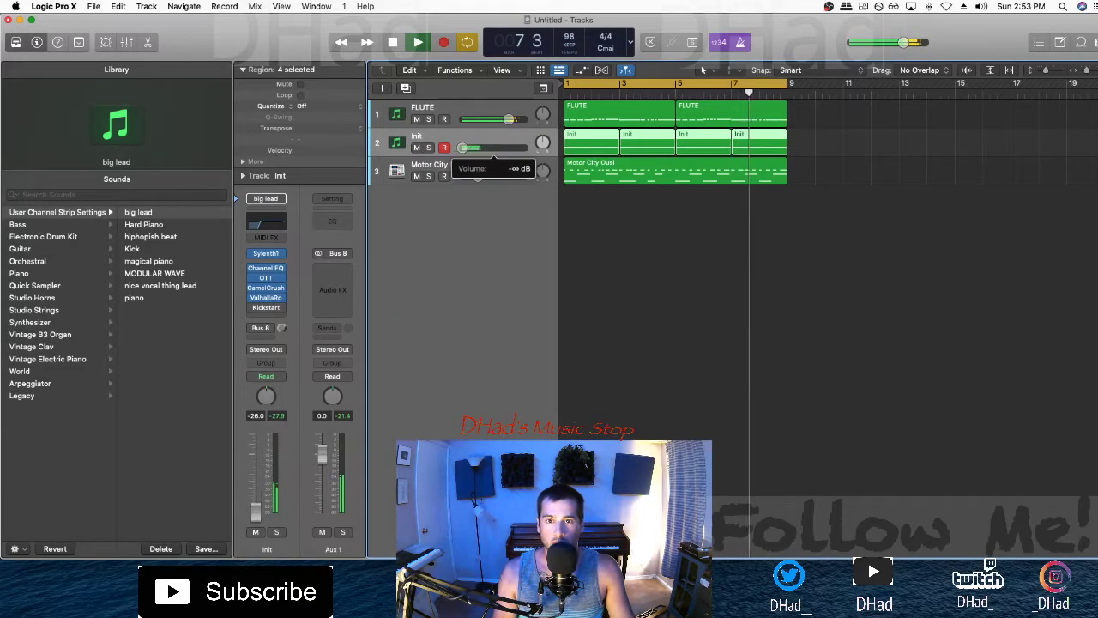
{"action": "left_click_drag", "start_coordinate": [509, 118], "coordinate": [473, 148]}
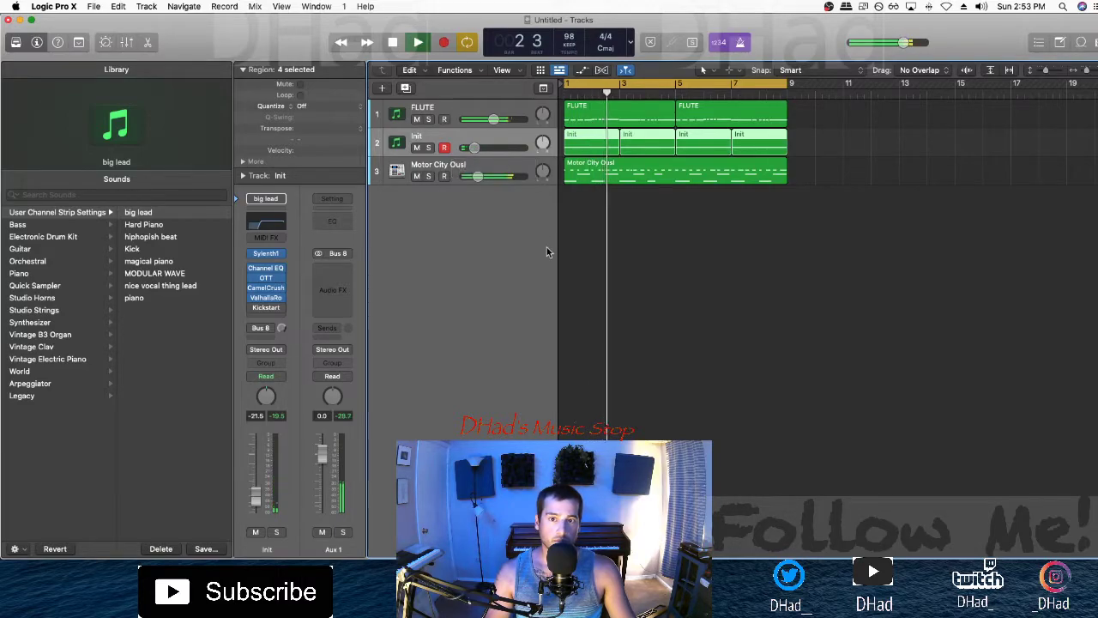
Step: Duplicate the flute track, bypass the copy's effects and Bus 8 send, and stop playback
{"action": "left_click", "coordinate": [480, 127]}
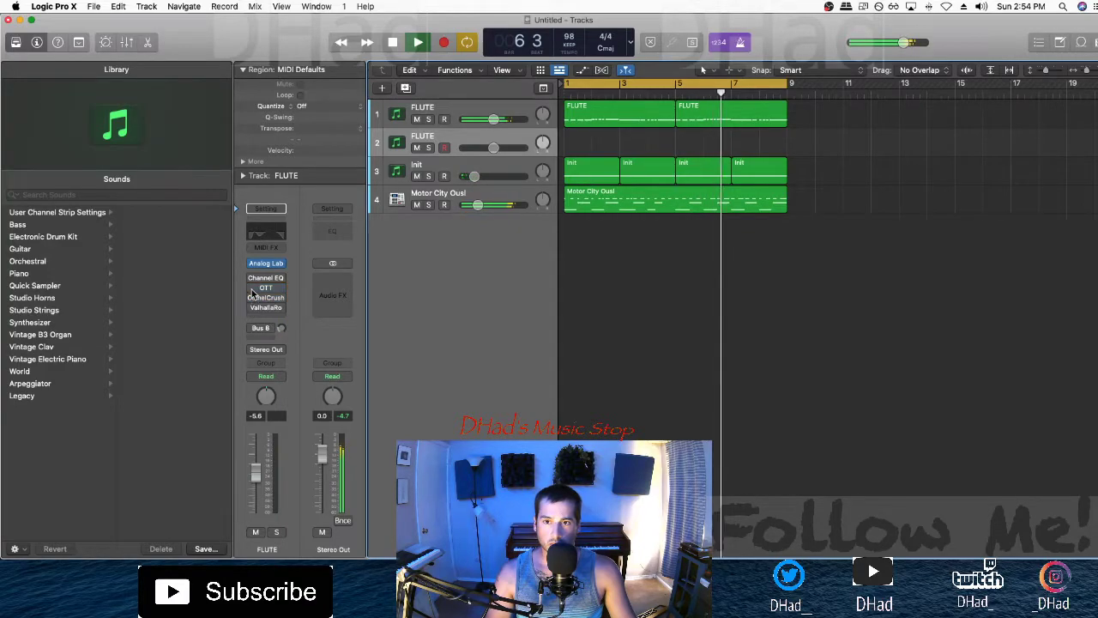
{"action": "key", "text": "space"}
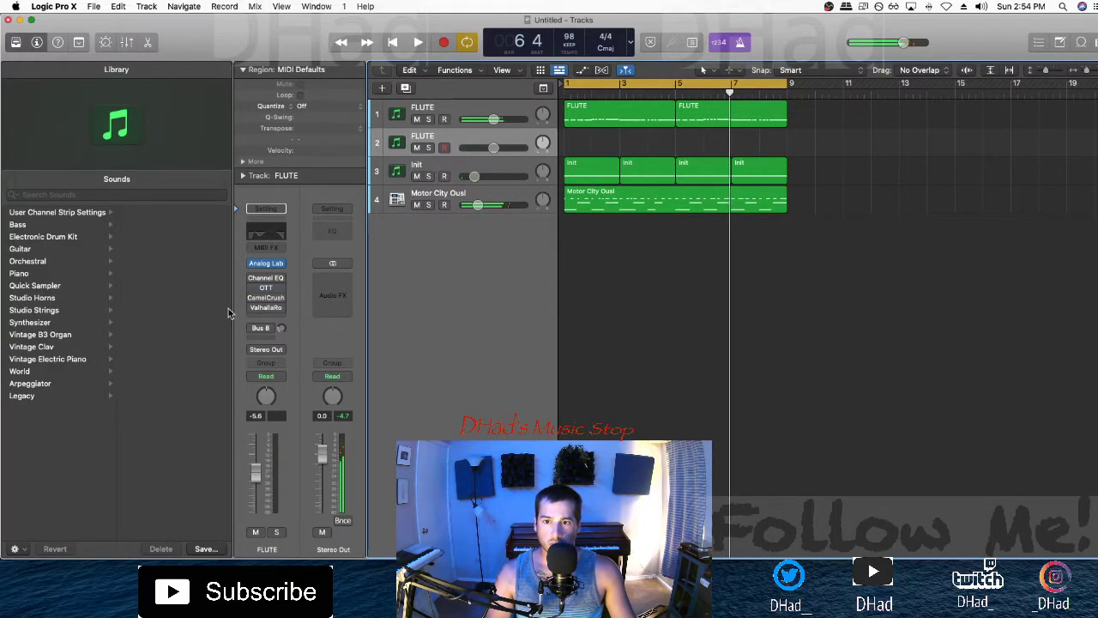
Step: Add a Compressor to the duplicated flute track and insert the Chord Trigger MIDI effect ahead of its instrument
{"action": "left_click", "coordinate": [275, 221]}
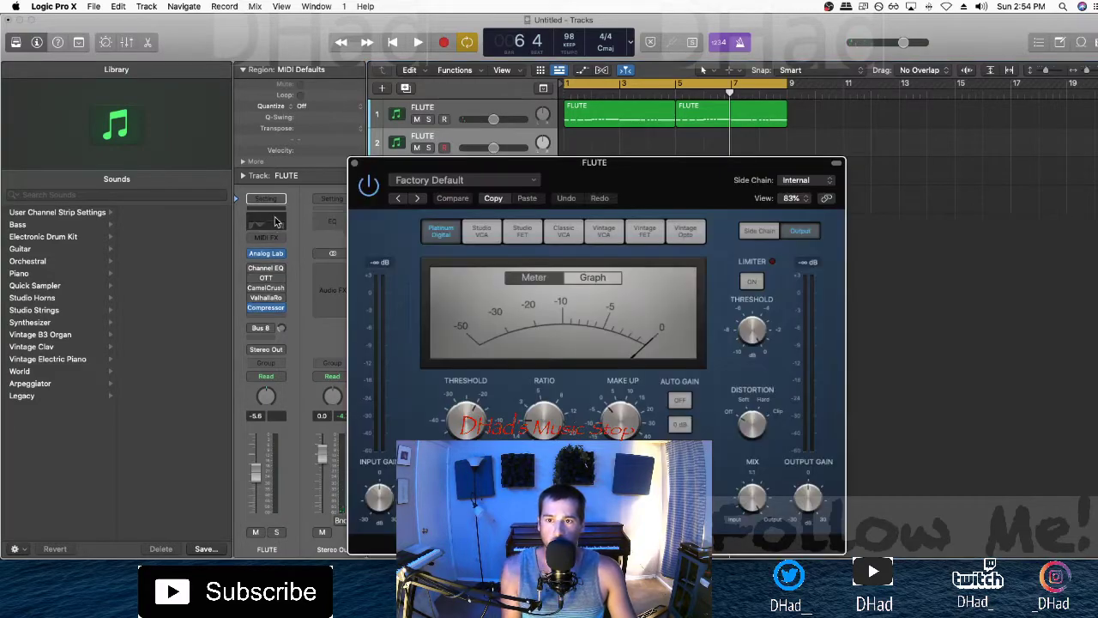
{"action": "left_click", "coordinate": [355, 163]}
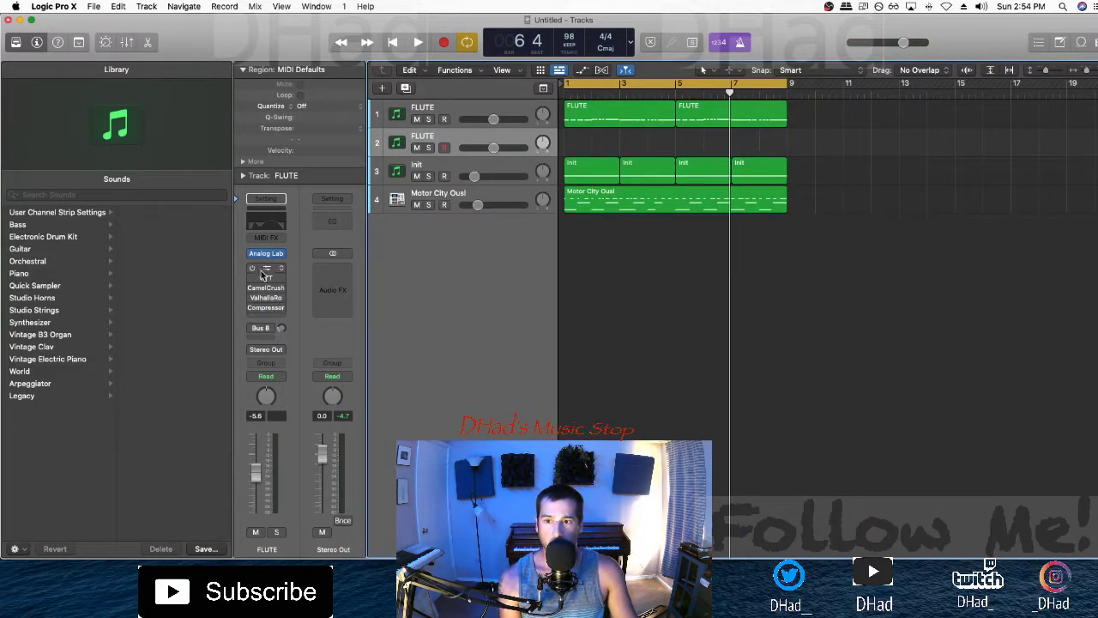
{"action": "left_click", "coordinate": [266, 240]}
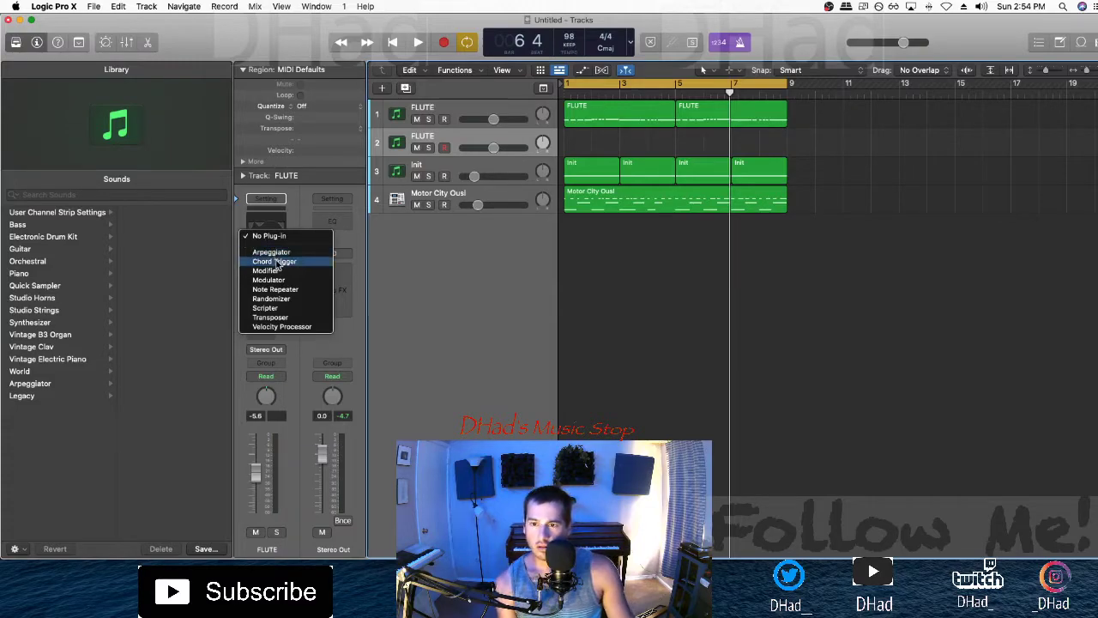
{"action": "left_click", "coordinate": [277, 262]}
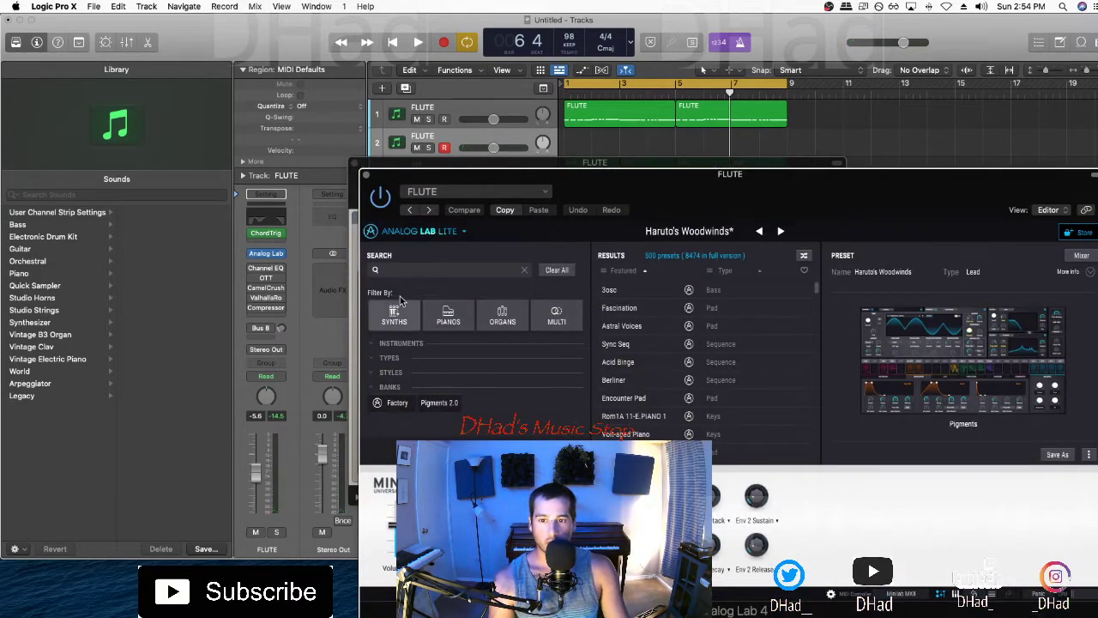
Step: Filter the copied track's Analog Lab presets to synth pads and load Native Fantasy
{"action": "left_click", "coordinate": [440, 320]}
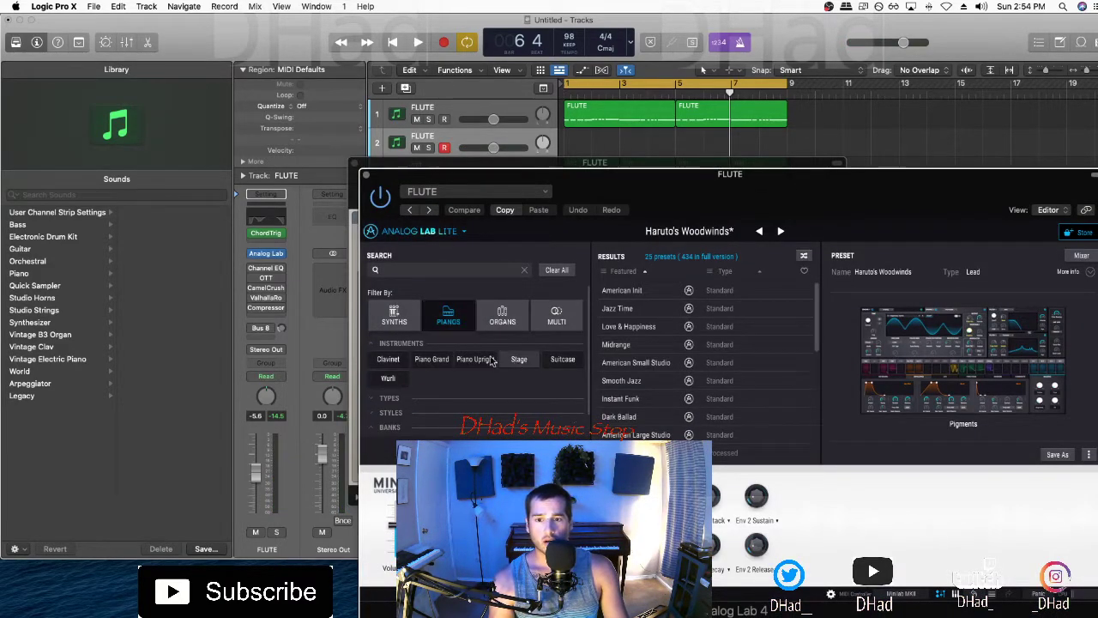
{"action": "left_click", "coordinate": [402, 318]}
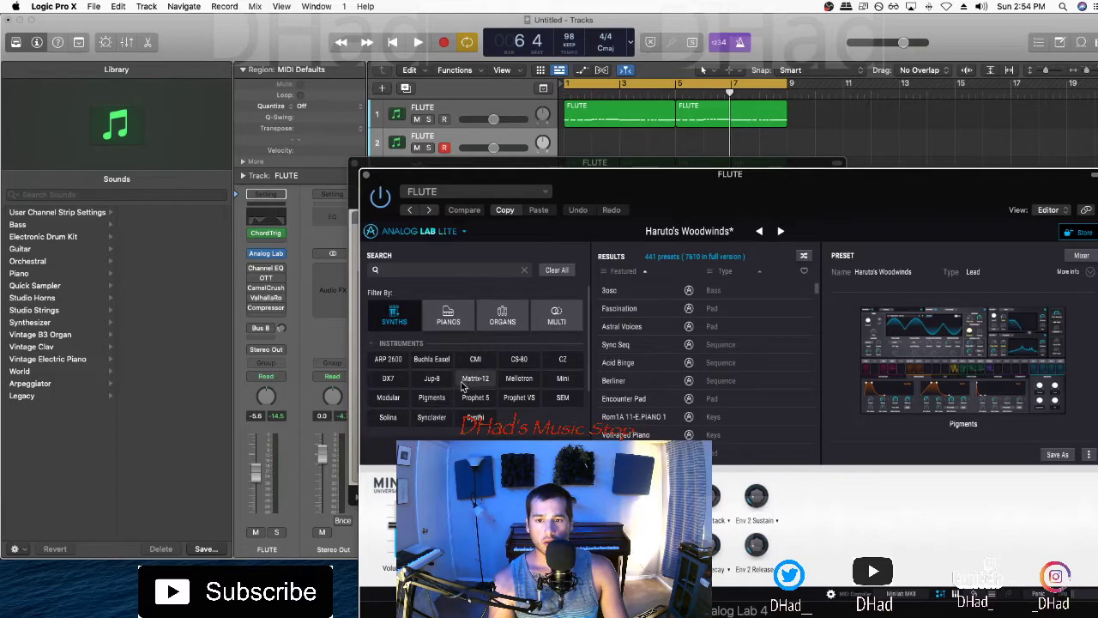
{"action": "scroll", "coordinate": [405, 336], "scroll_direction": "down", "scroll_amount": 1}
{"action": "left_click", "coordinate": [400, 339]}
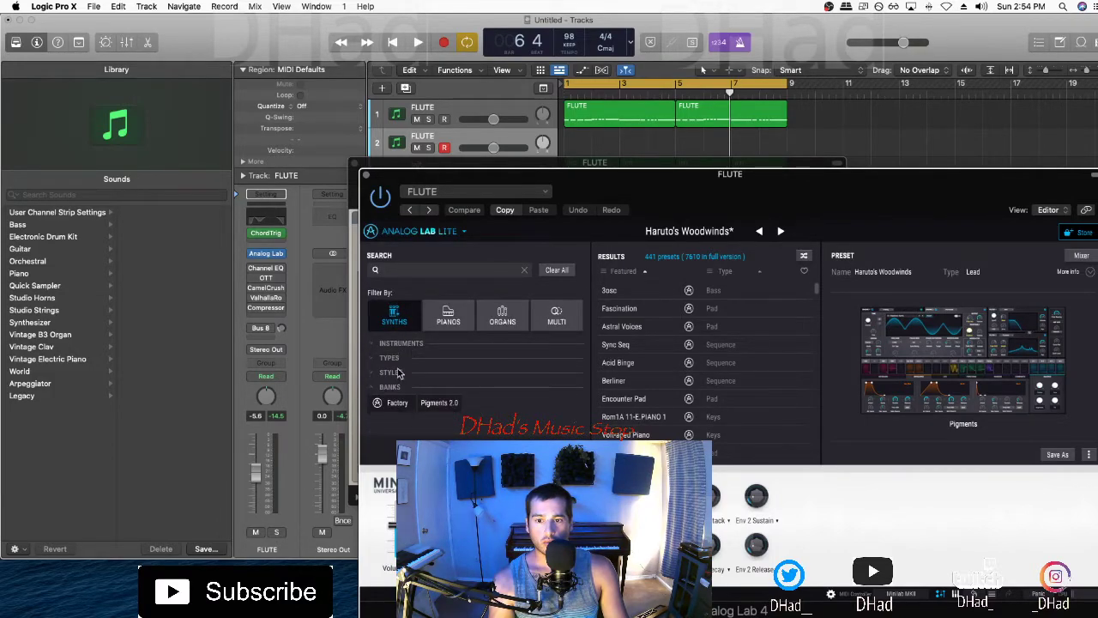
{"action": "left_click", "coordinate": [393, 359]}
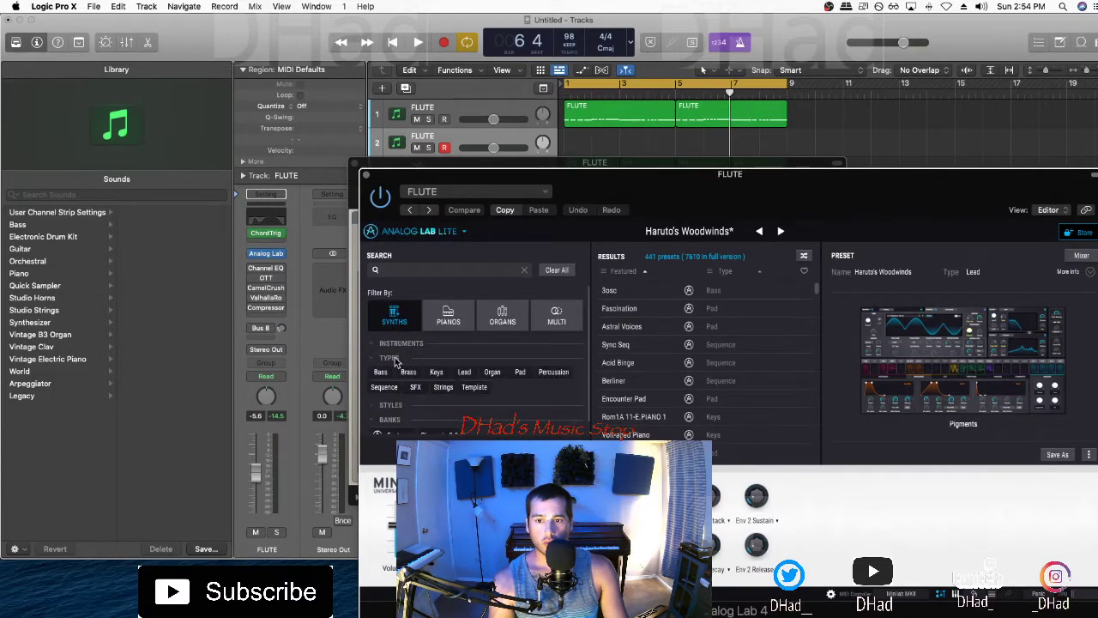
{"action": "left_click", "coordinate": [522, 373]}
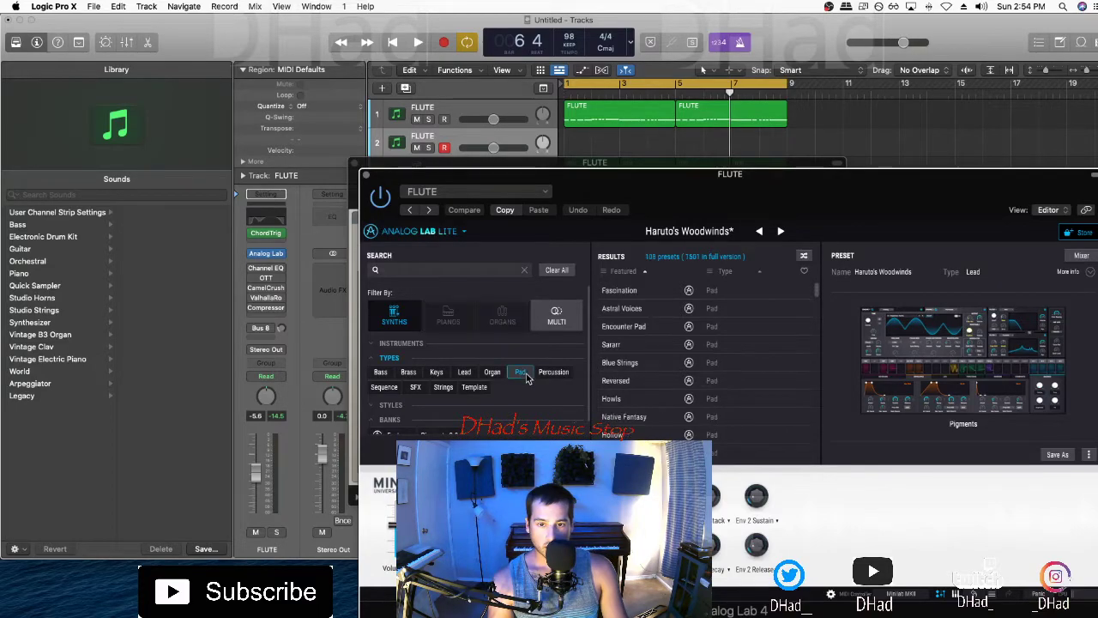
{"action": "left_click", "coordinate": [624, 416]}
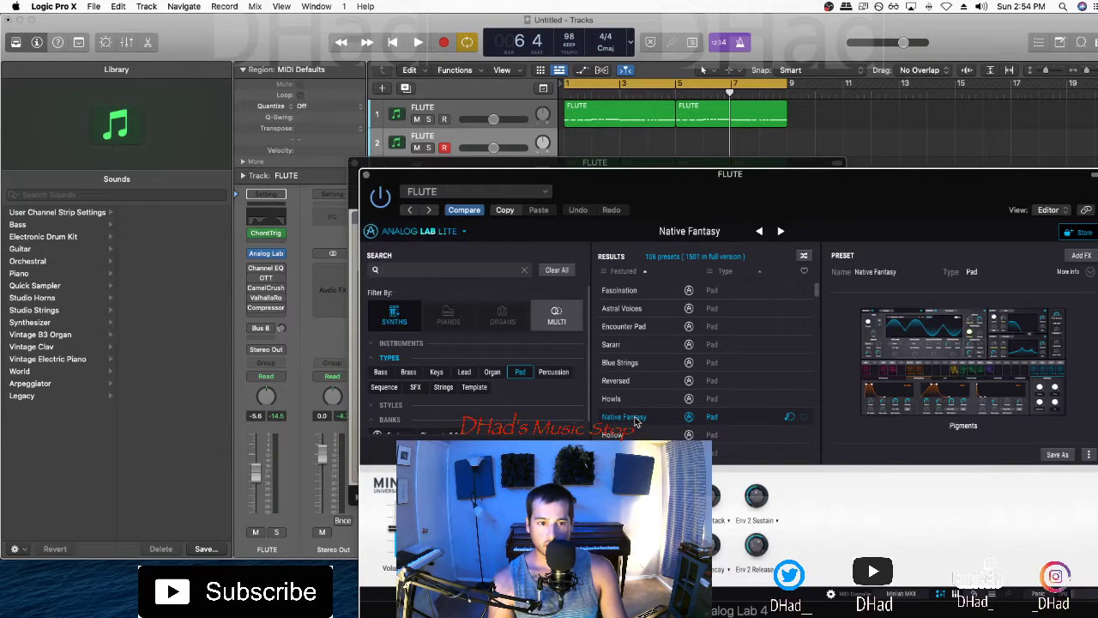
Step: Play the beat and audition the Chord Trigger, trying Multi mode before returning to Single
{"action": "left_click", "coordinate": [366, 176]}
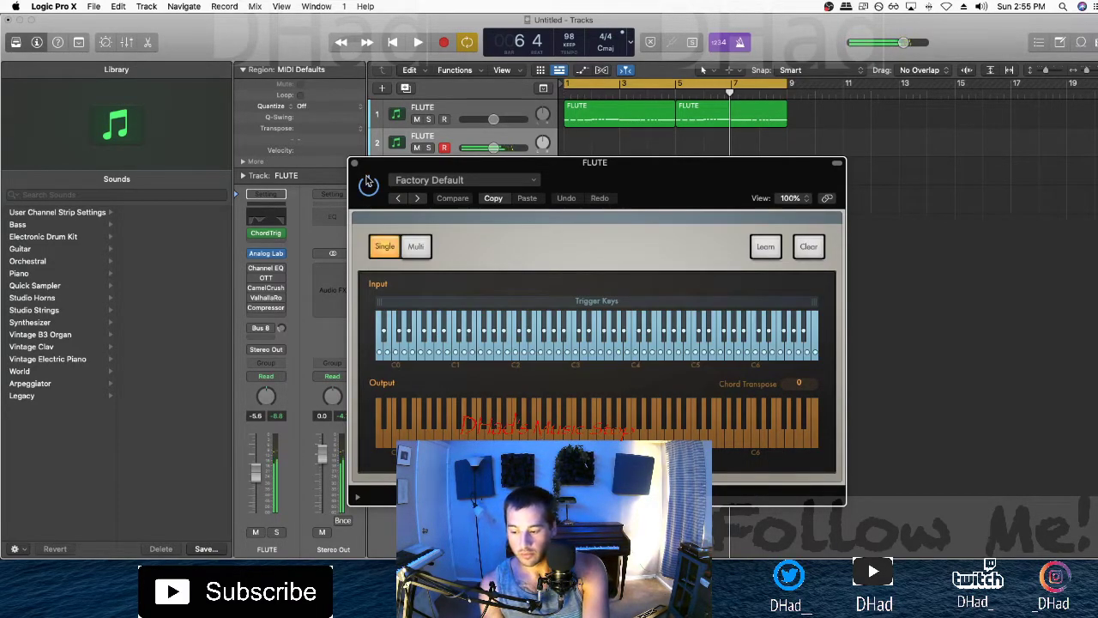
{"action": "key", "text": "space"}
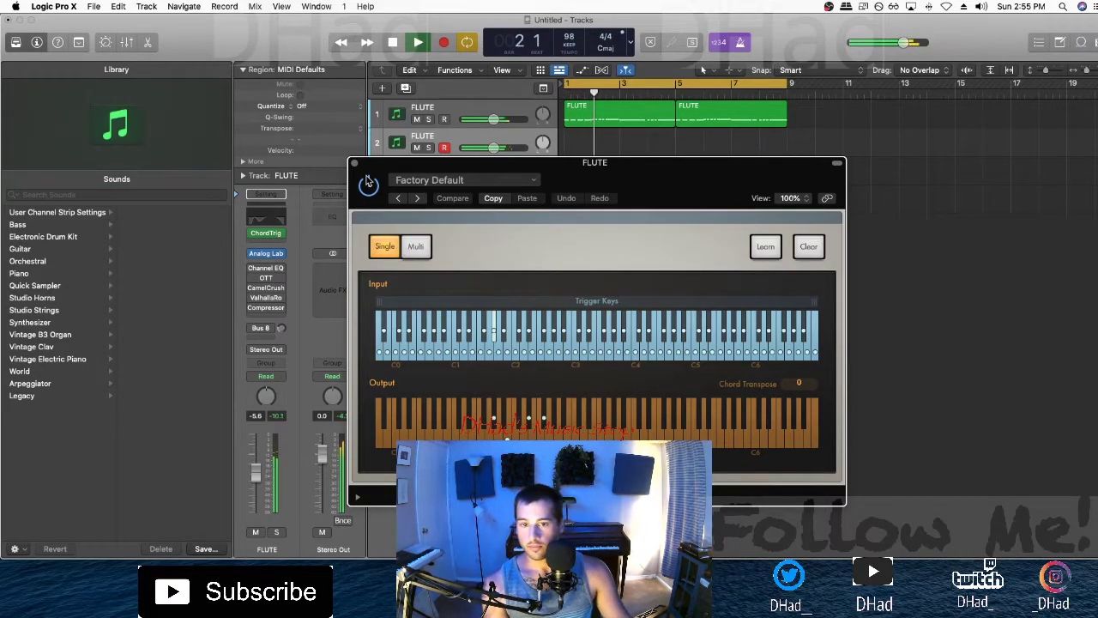
{"action": "left_click", "coordinate": [416, 252]}
{"action": "left_click", "coordinate": [385, 247]}
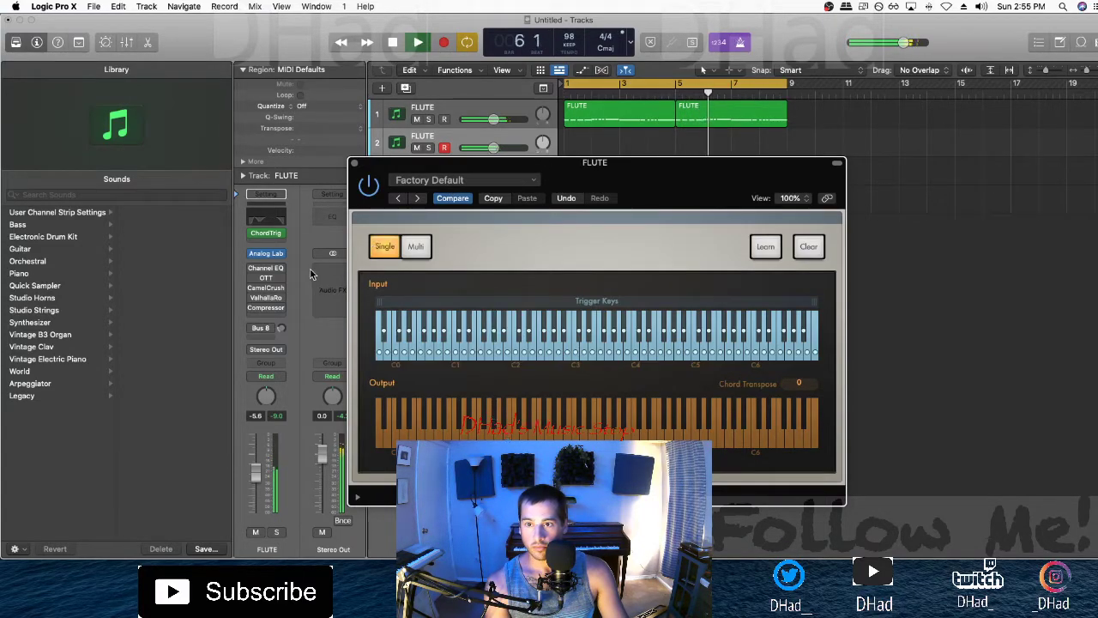
Step: Audition the Hollow and Astral Voices pads on the copied track with Chord Trigger, and stop playback
{"action": "left_click", "coordinate": [266, 253]}
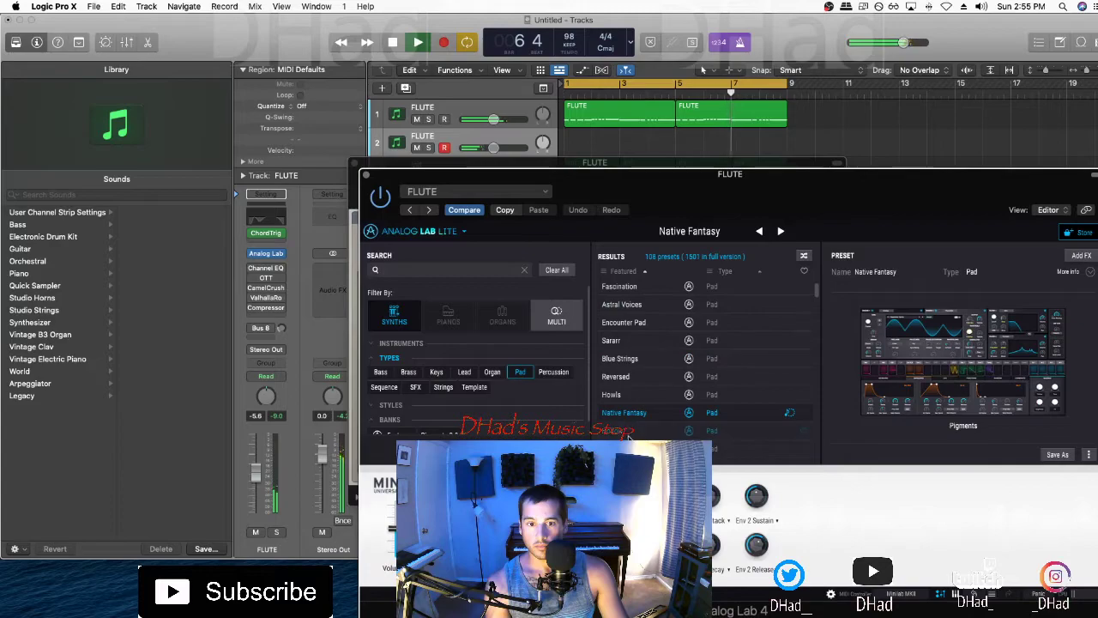
{"action": "left_click", "coordinate": [627, 431]}
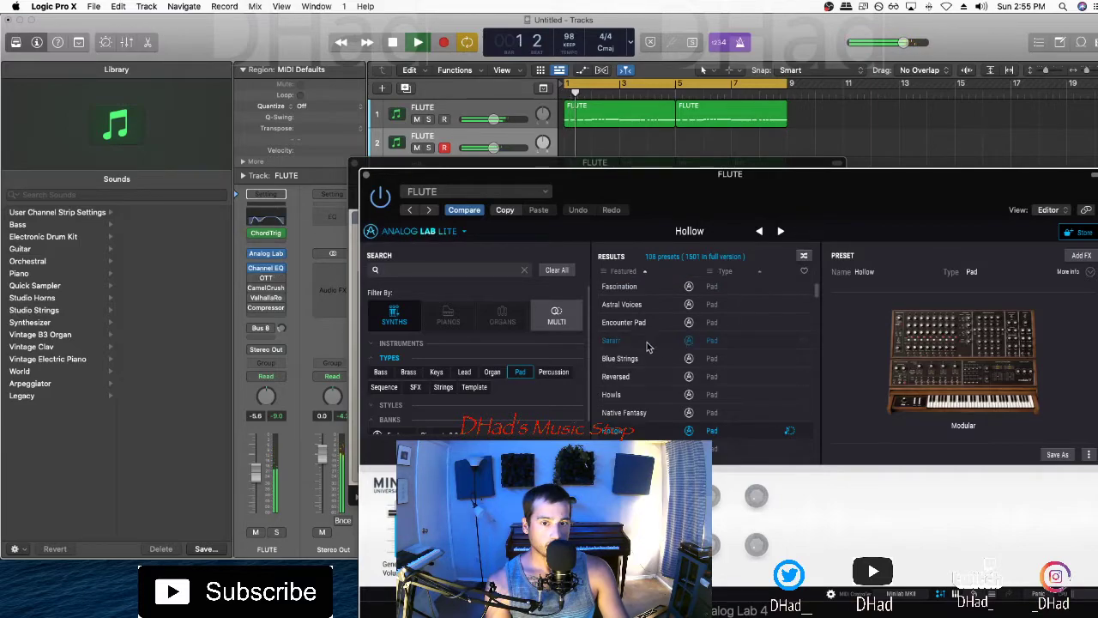
{"action": "left_click", "coordinate": [635, 314]}
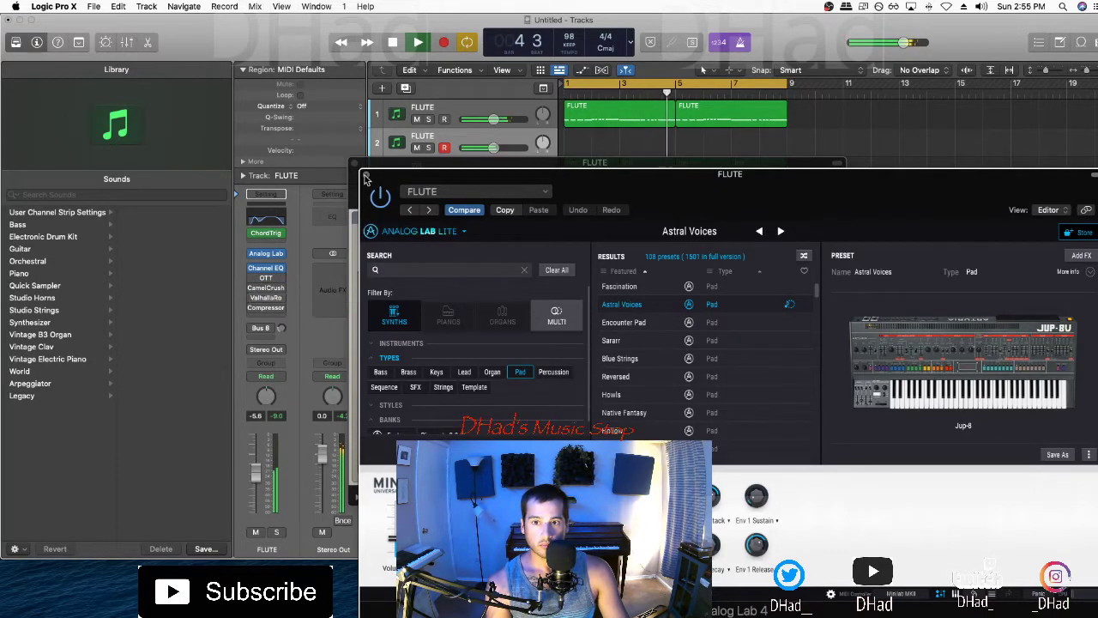
{"action": "left_click", "coordinate": [266, 233]}
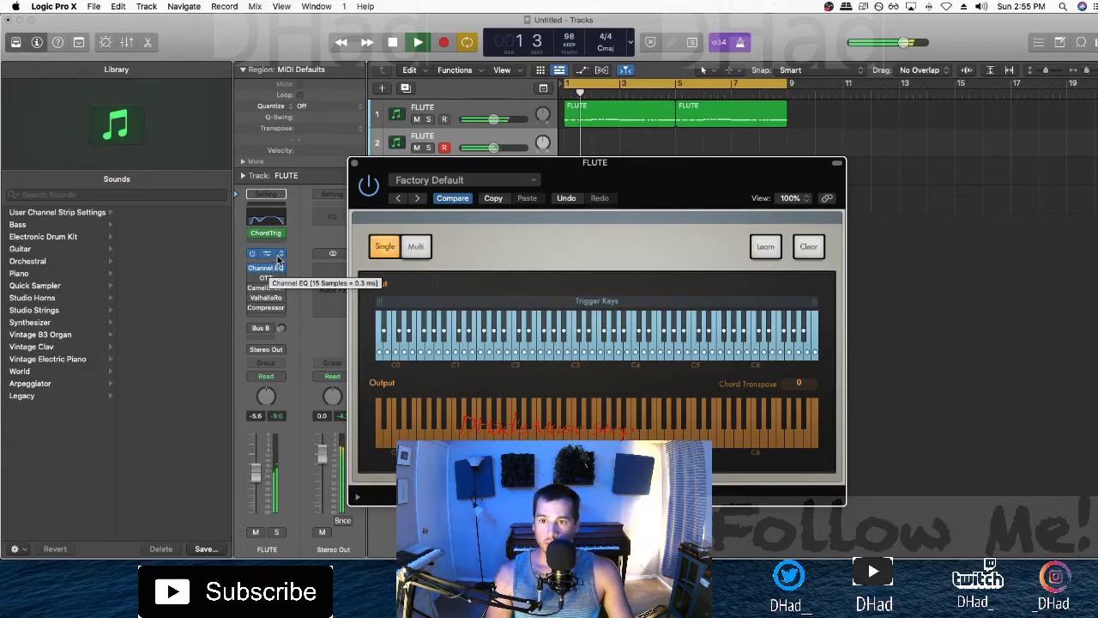
{"action": "key", "text": "space"}
Step: Change Analog Lab's type filter from Pad to Keys, load the Soft Chord preset and start playback
{"action": "left_click", "coordinate": [279, 254]}
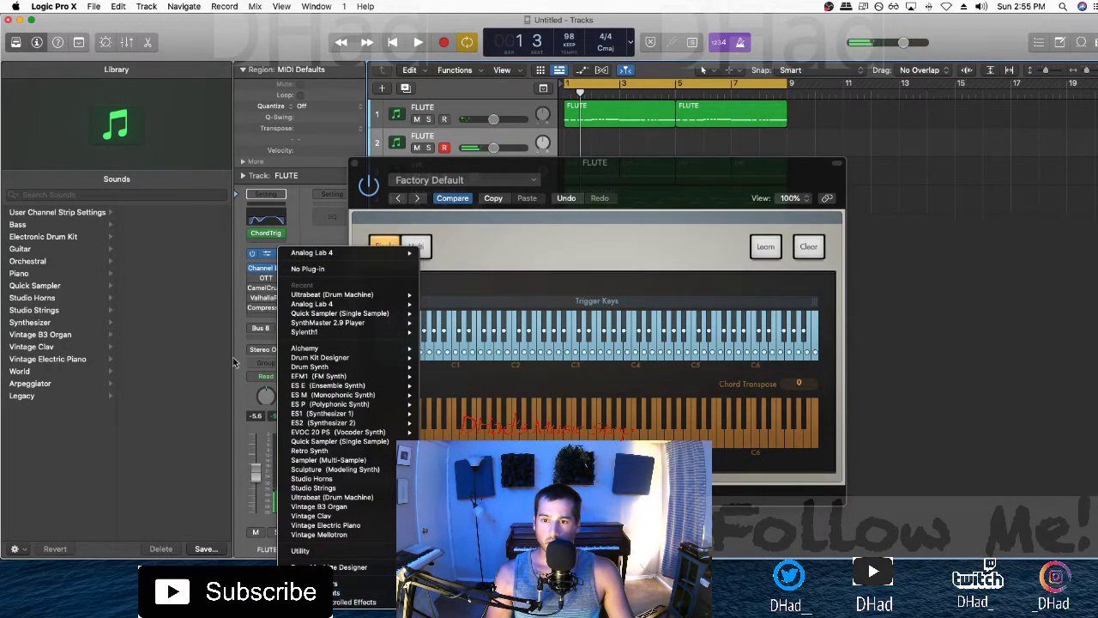
{"action": "left_click", "coordinate": [201, 350]}
{"action": "left_click", "coordinate": [266, 254]}
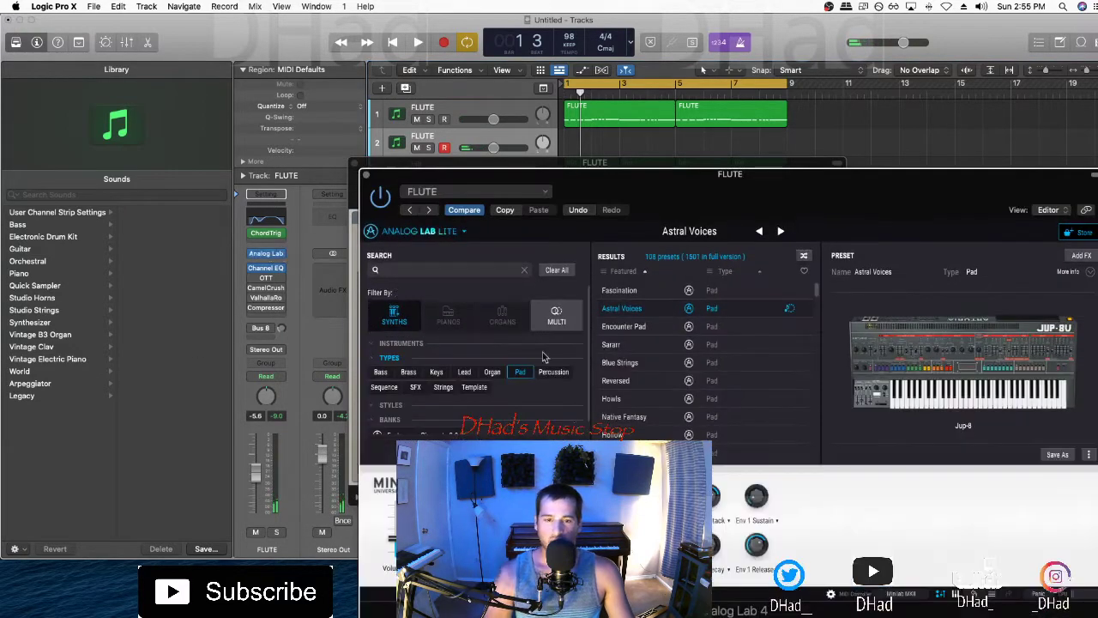
{"action": "left_click", "coordinate": [435, 372]}
{"action": "scroll", "coordinate": [639, 386], "scroll_direction": "down", "scroll_amount": 5}
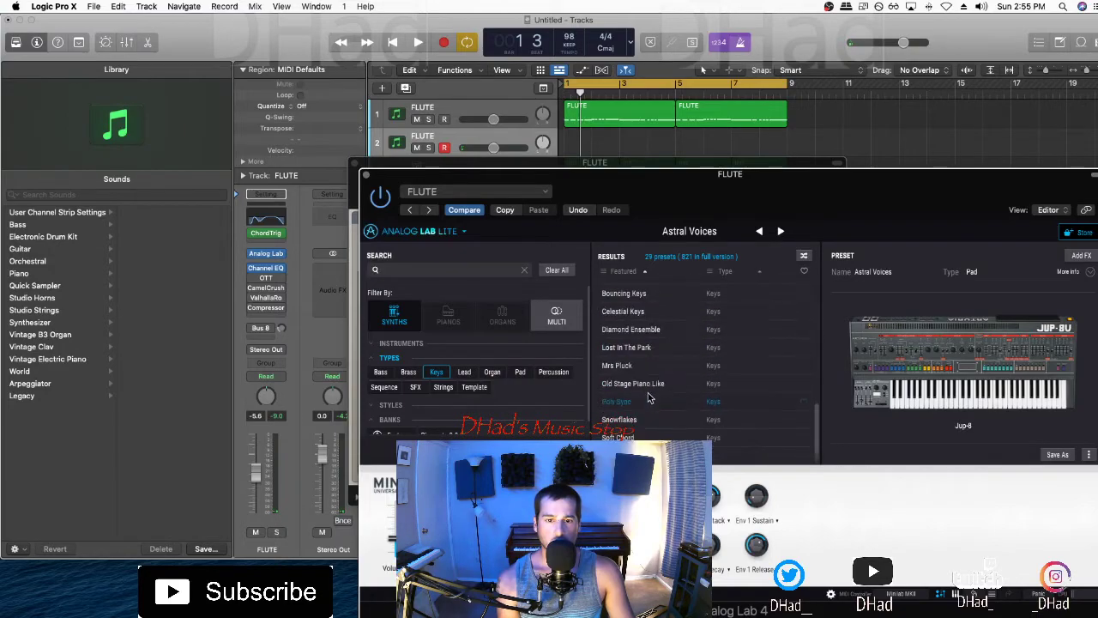
{"action": "left_click", "coordinate": [638, 438]}
{"action": "key", "text": "space"}
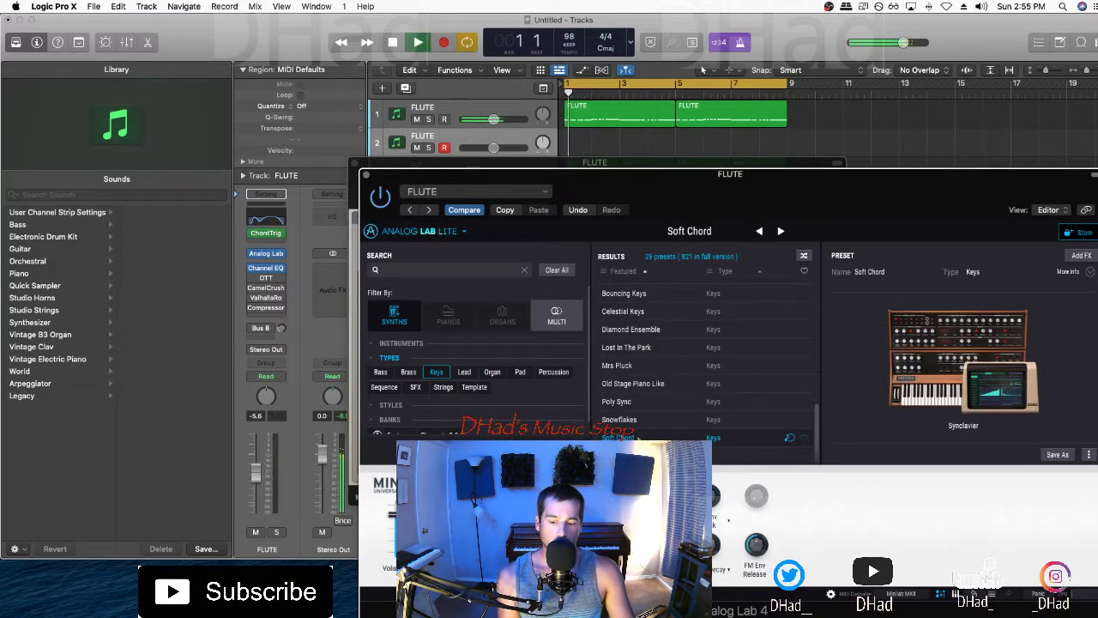
Step: Audition the Volt-aged Piano preset, filter the keys to Multi instruments and load Cinema Layer
{"action": "scroll", "coordinate": [634, 360], "scroll_direction": "up", "scroll_amount": 5}
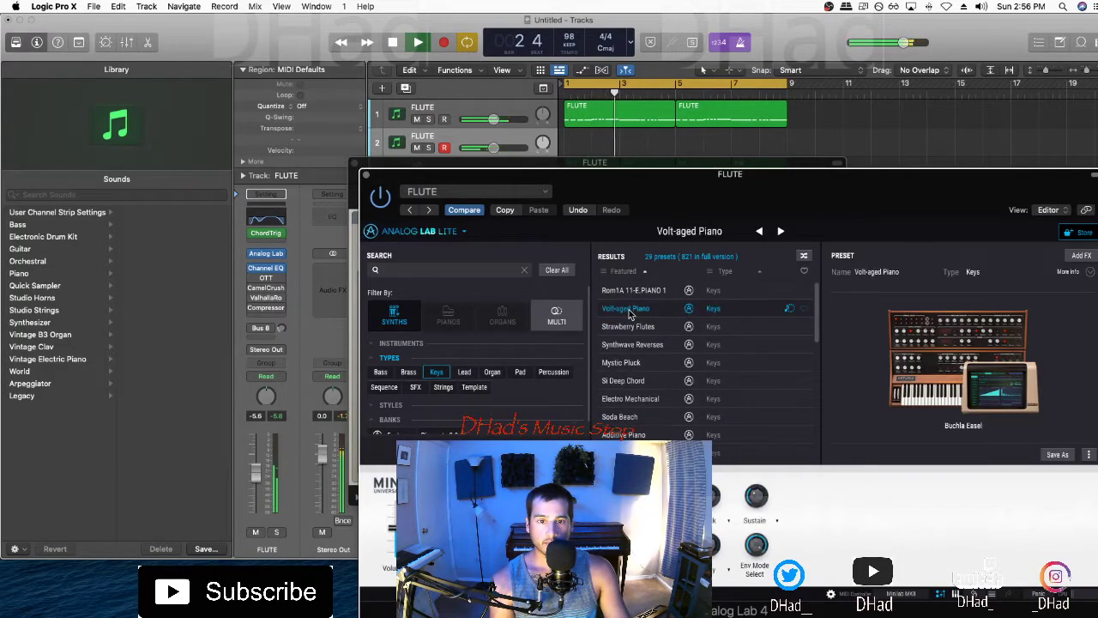
{"action": "left_click", "coordinate": [629, 310]}
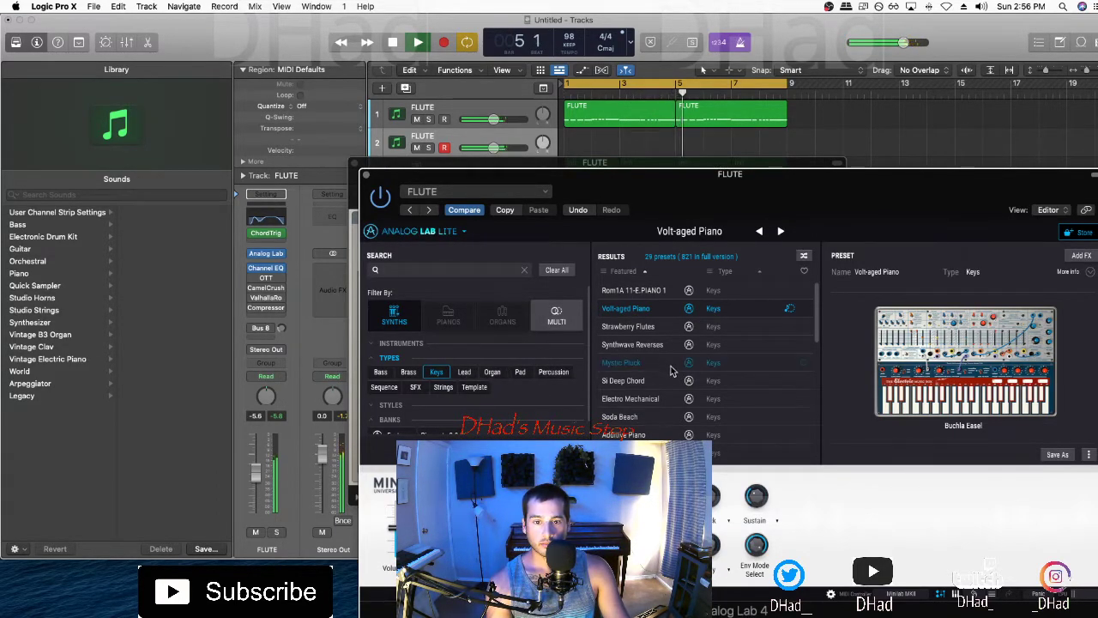
{"action": "left_click", "coordinate": [576, 319]}
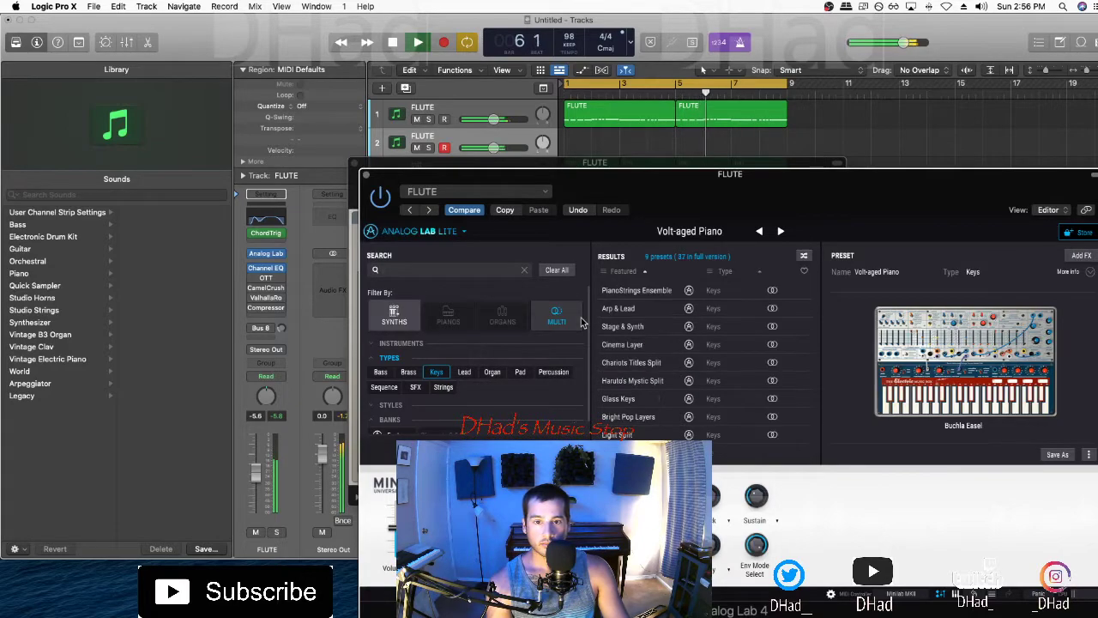
{"action": "left_click", "coordinate": [708, 339]}
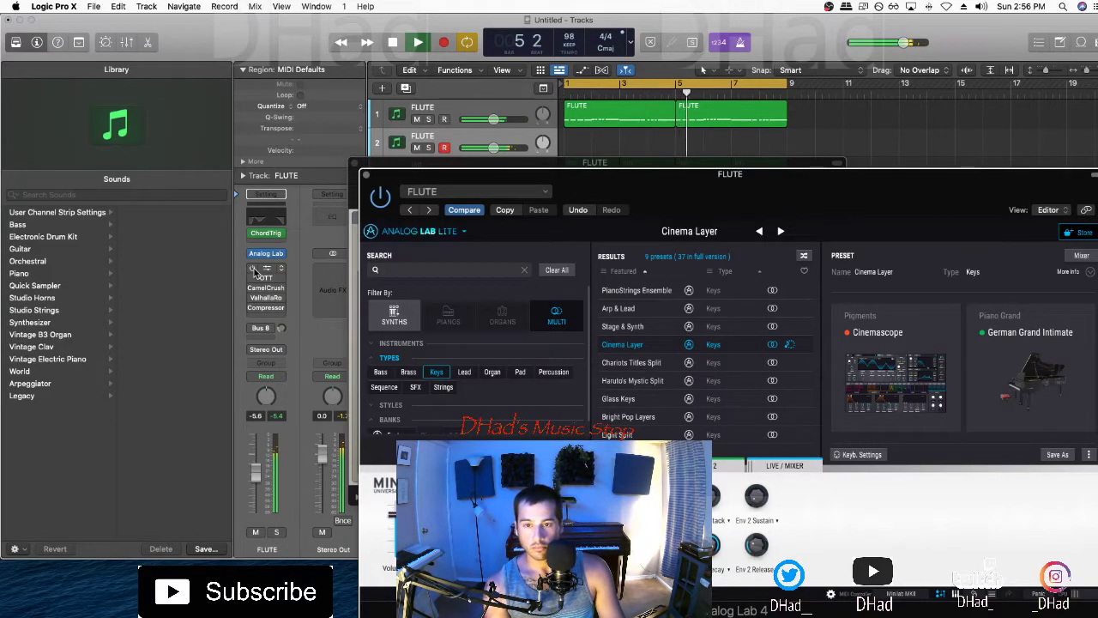
Step: Bypass the Chord Trigger, raise the copied track's volume to 0.5 dB and close the plug-in windows
{"action": "left_click", "coordinate": [266, 232]}
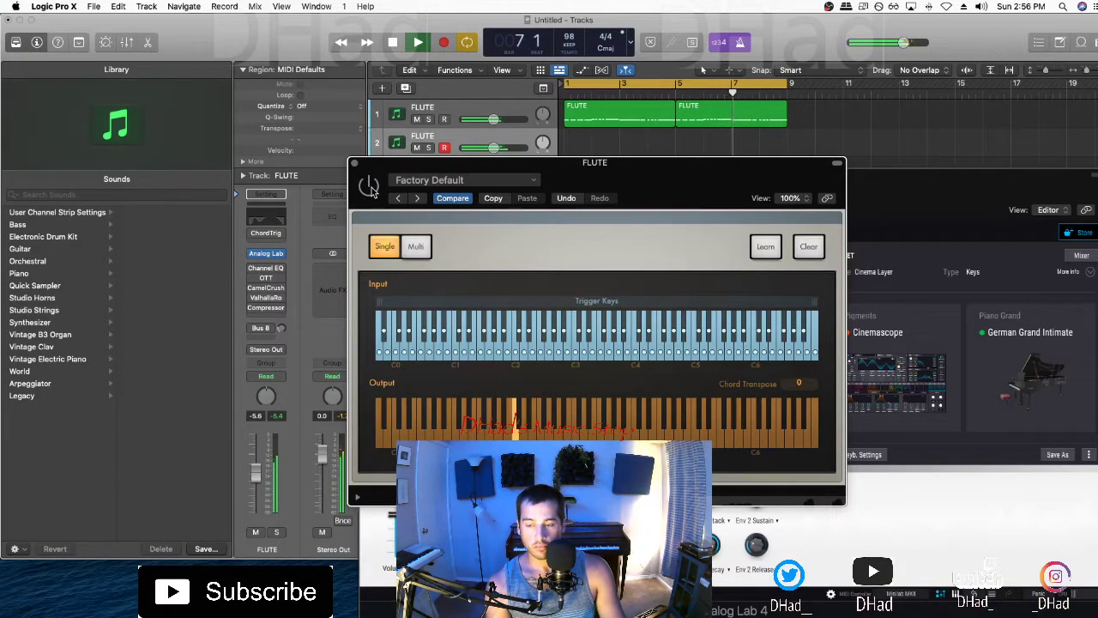
{"action": "left_click_drag", "start_coordinate": [257, 470], "coordinate": [257, 451]}
{"action": "left_click", "coordinate": [356, 164]}
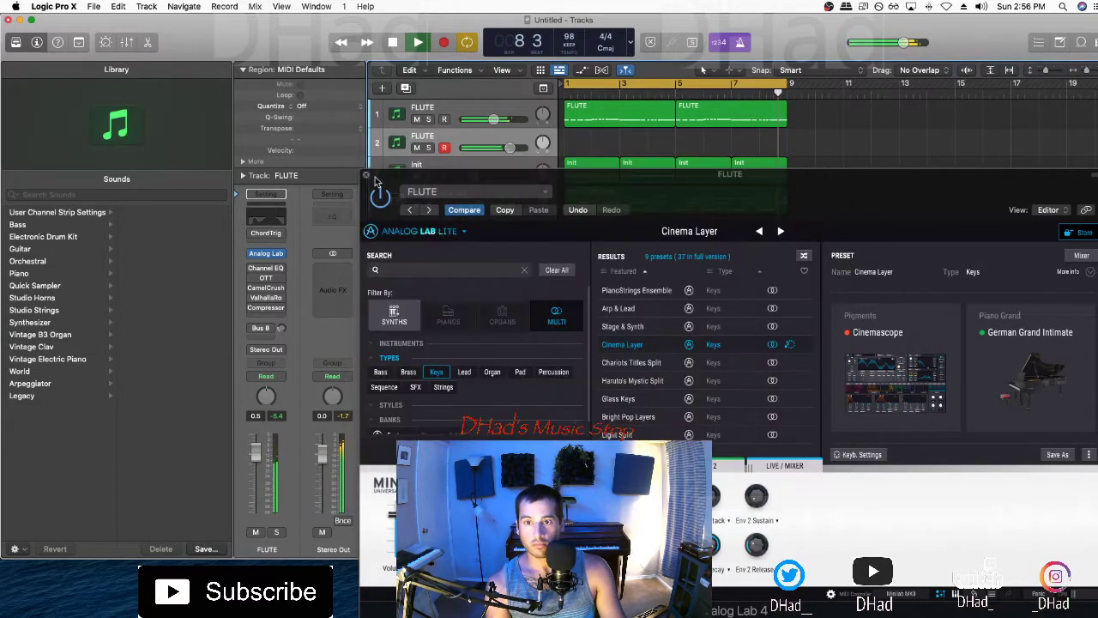
{"action": "left_click", "coordinate": [369, 178]}
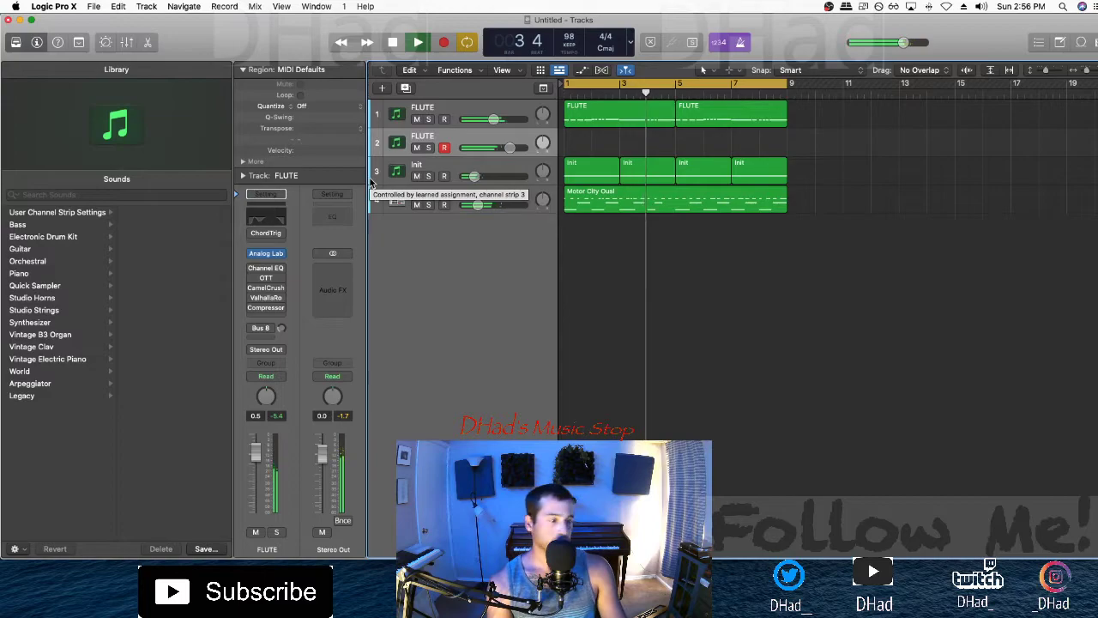
Step: Enable the copied track's Channel EQ with a -10.5 dB dip at 202 Hz, a 20 Hz low cut and a far lower high cut, and stop playback
{"action": "left_click", "coordinate": [266, 269]}
{"action": "left_click_drag", "start_coordinate": [503, 324], "coordinate": [462, 324]}
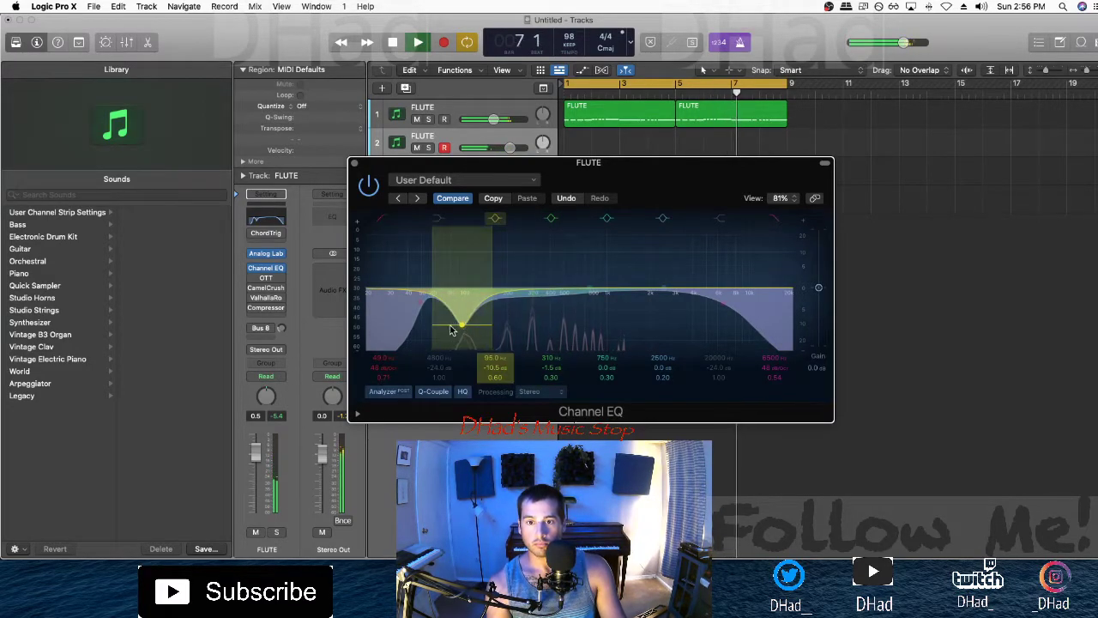
{"action": "mouse_move", "coordinate": [492, 360]}
{"action": "left_mouse_down"}
{"action": "mouse_move", "coordinate": [491, 378]}
{"action": "mouse_move", "coordinate": [491, 347]}
{"action": "left_mouse_up"}
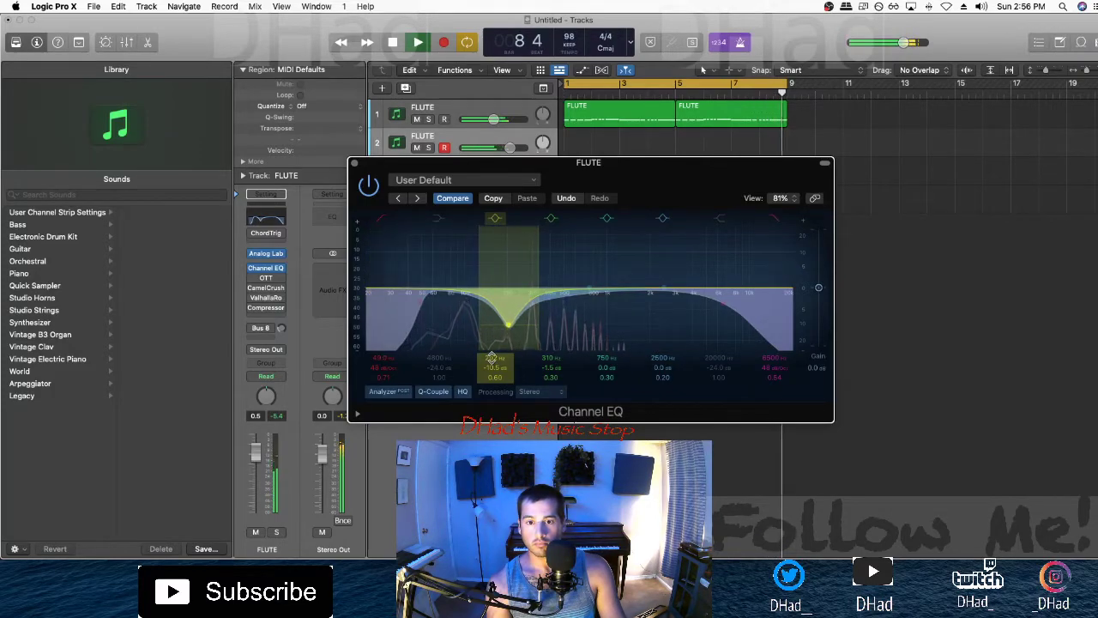
{"action": "left_click_drag", "start_coordinate": [434, 304], "coordinate": [306, 309]}
{"action": "mouse_move", "coordinate": [738, 315]}
{"action": "left_mouse_down"}
{"action": "mouse_move", "coordinate": [514, 315]}
{"action": "mouse_move", "coordinate": [521, 322]}
{"action": "left_mouse_up"}
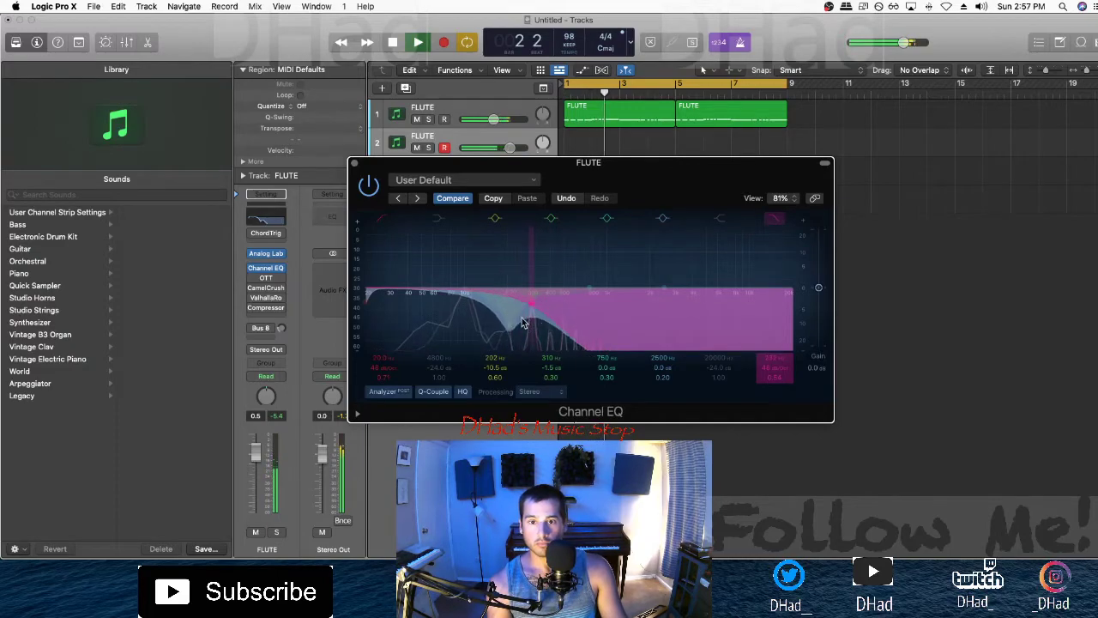
{"action": "left_click", "coordinate": [355, 163]}
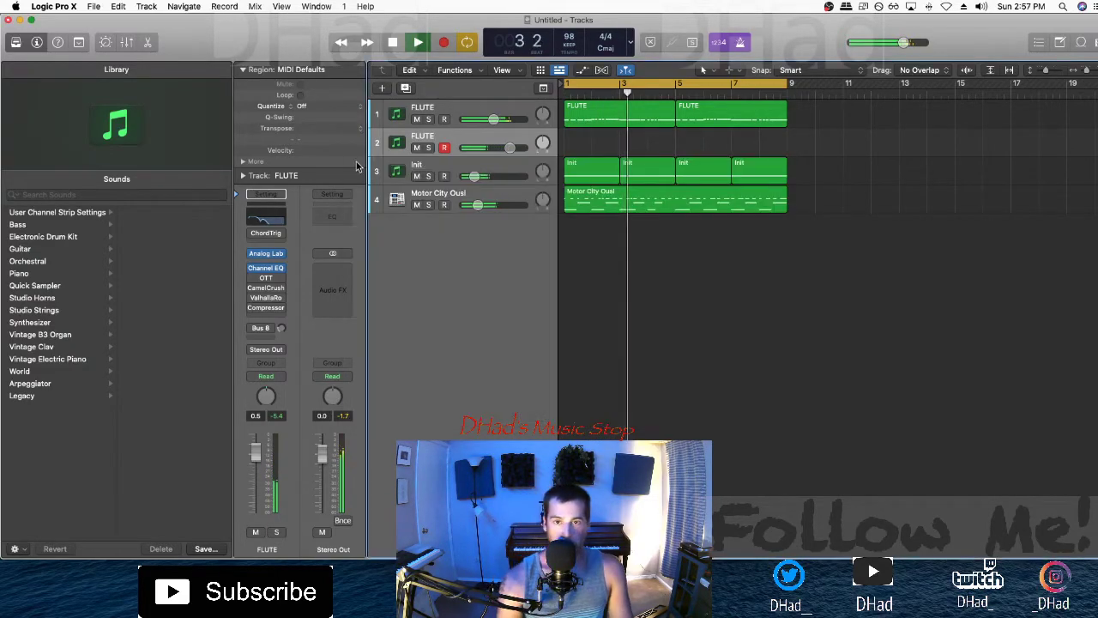
{"action": "key", "text": "space"}
Step: Show the Smart Controls and replace the copied track's Compressor with the Gain utility
{"action": "key", "text": "b"}
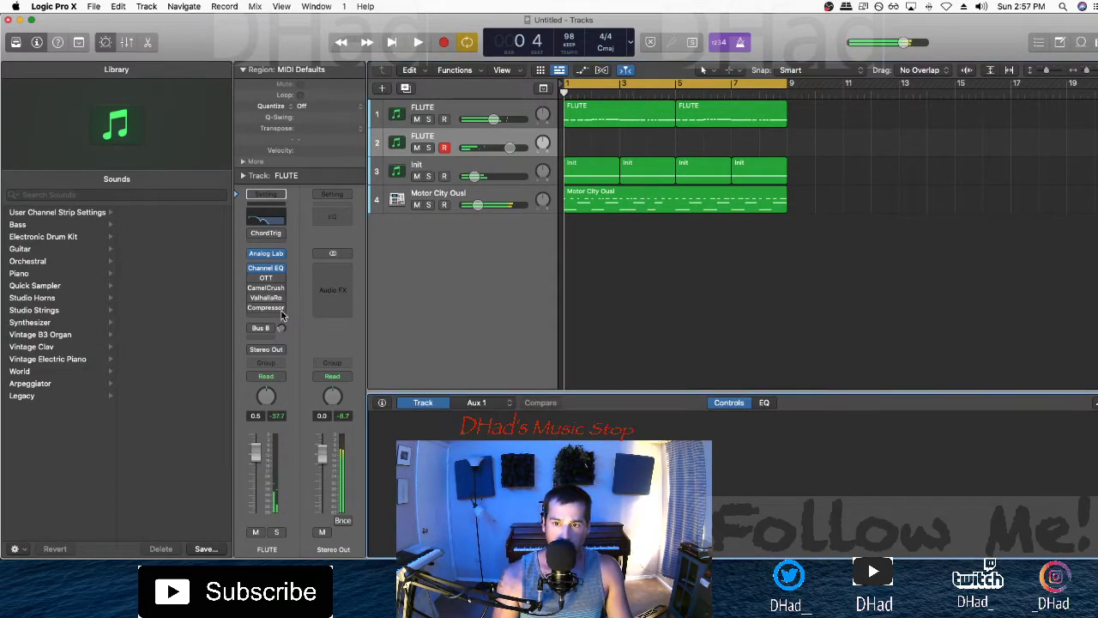
{"action": "left_click", "coordinate": [282, 314]}
{"action": "mouse_move", "coordinate": [334, 542]}
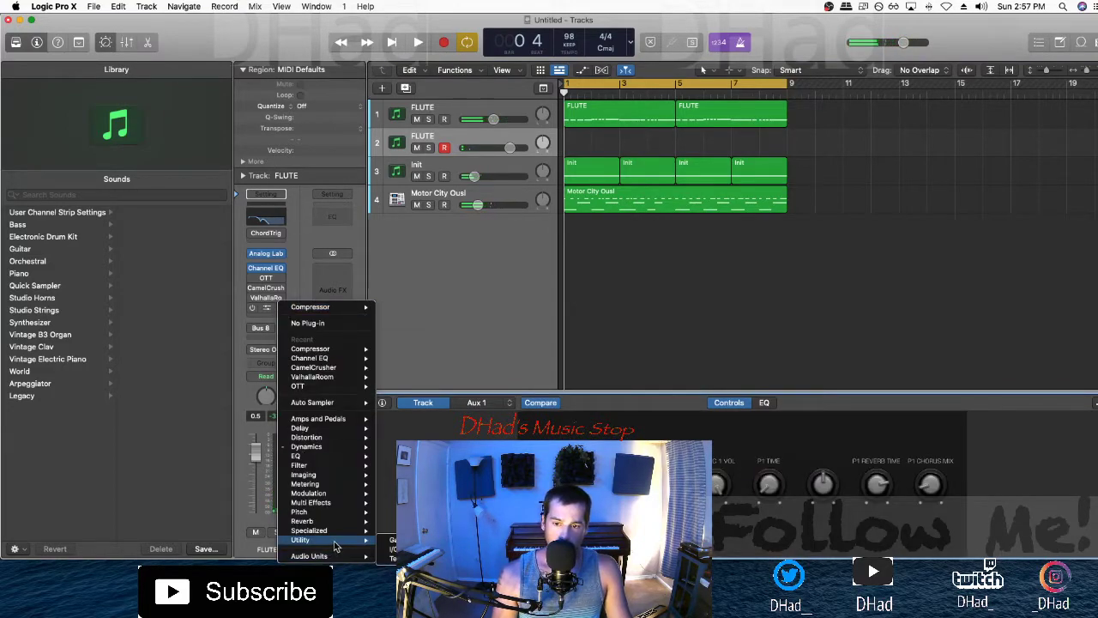
{"action": "left_click", "coordinate": [392, 539]}
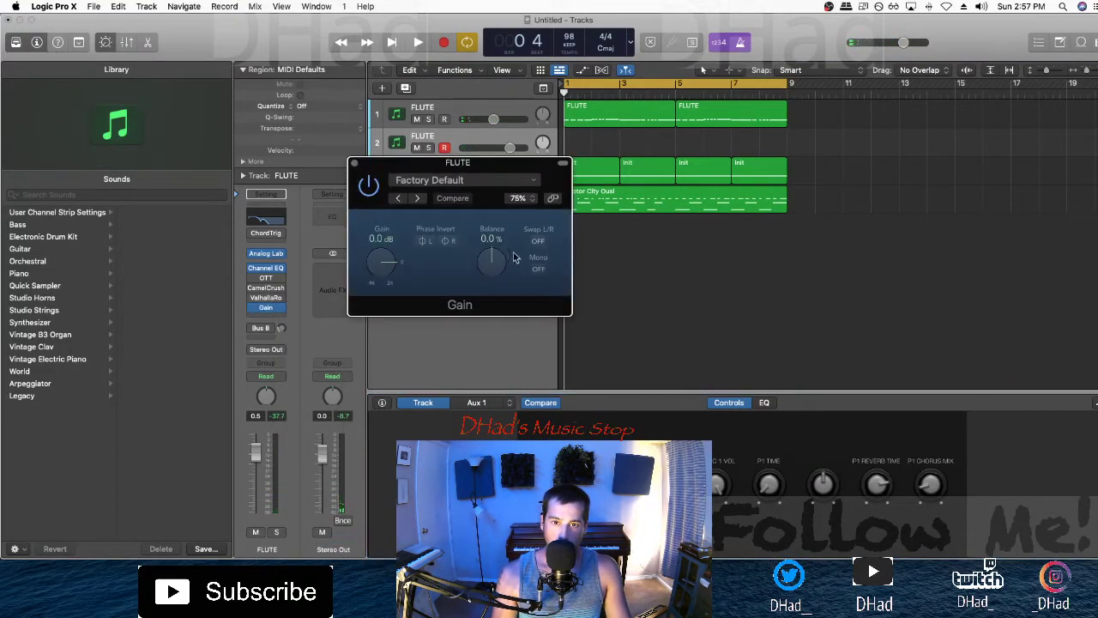
Step: Close the Gain window, record trial takes of a keys melody on the second FLUTE track and discard each take
{"action": "key", "text": "space"}
{"action": "left_click", "coordinate": [354, 163]}
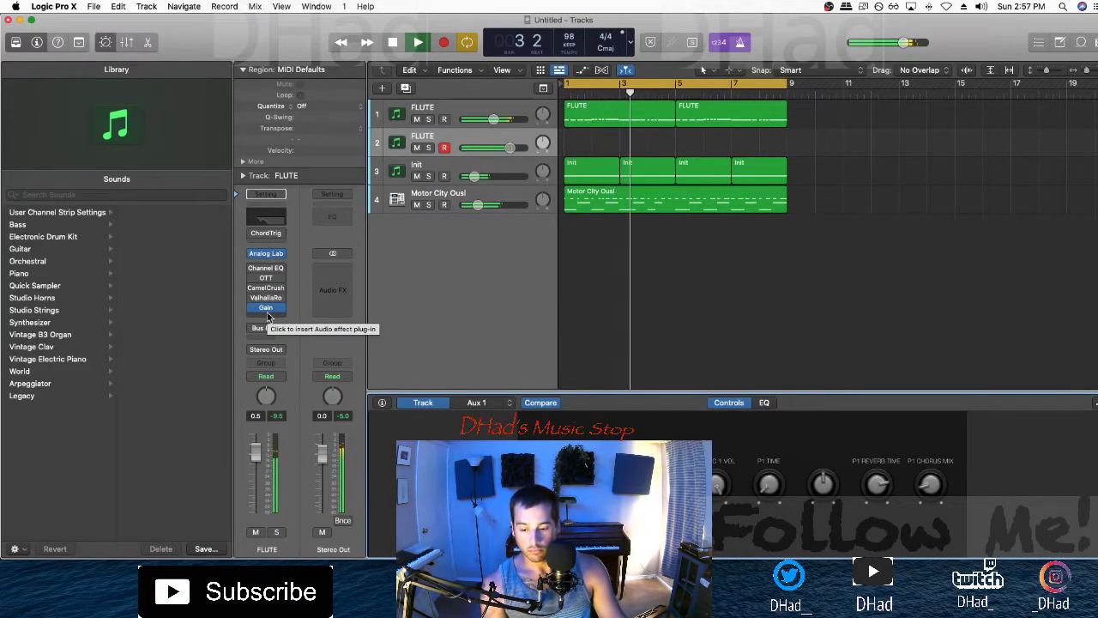
{"action": "key", "text": "r"}
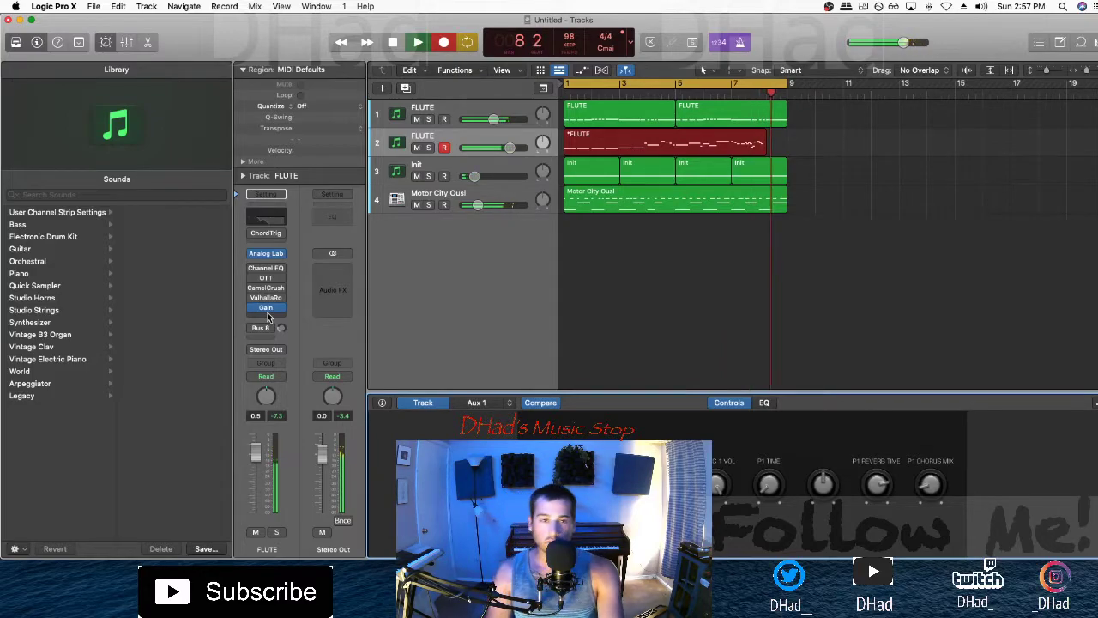
{"action": "key", "text": "r"}
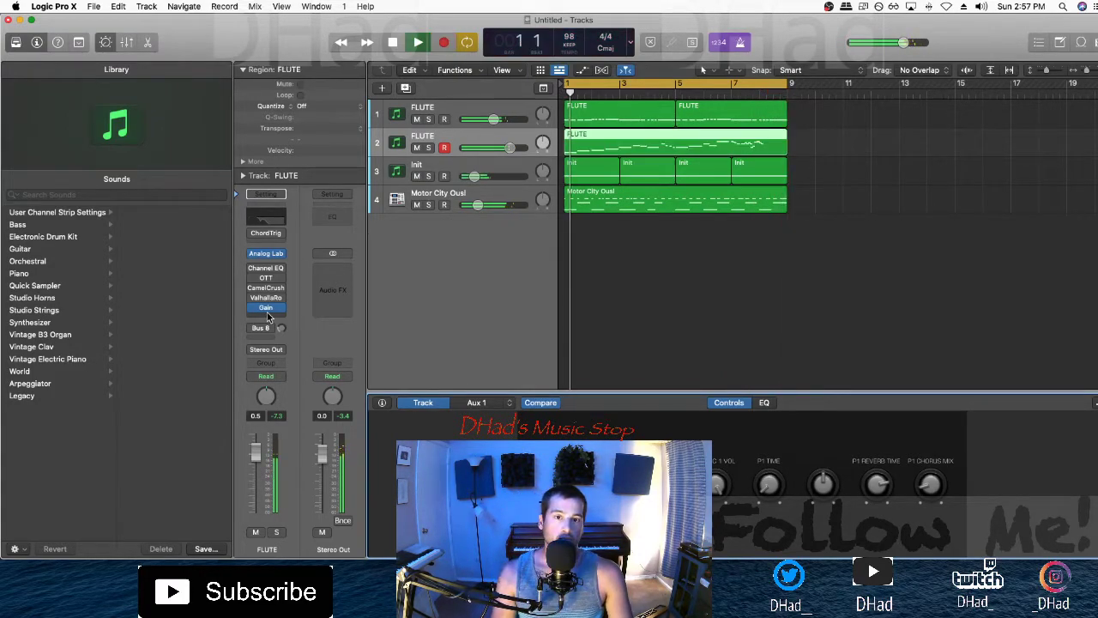
{"action": "key", "text": "Delete"}
{"action": "key", "text": "r"}
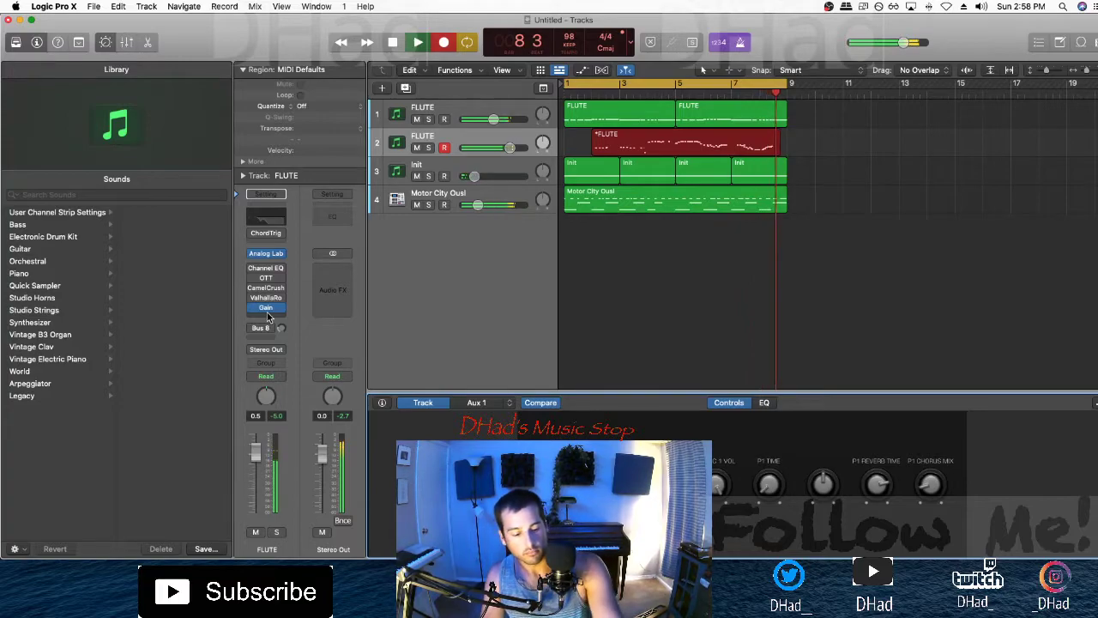
{"action": "key", "text": "space"}
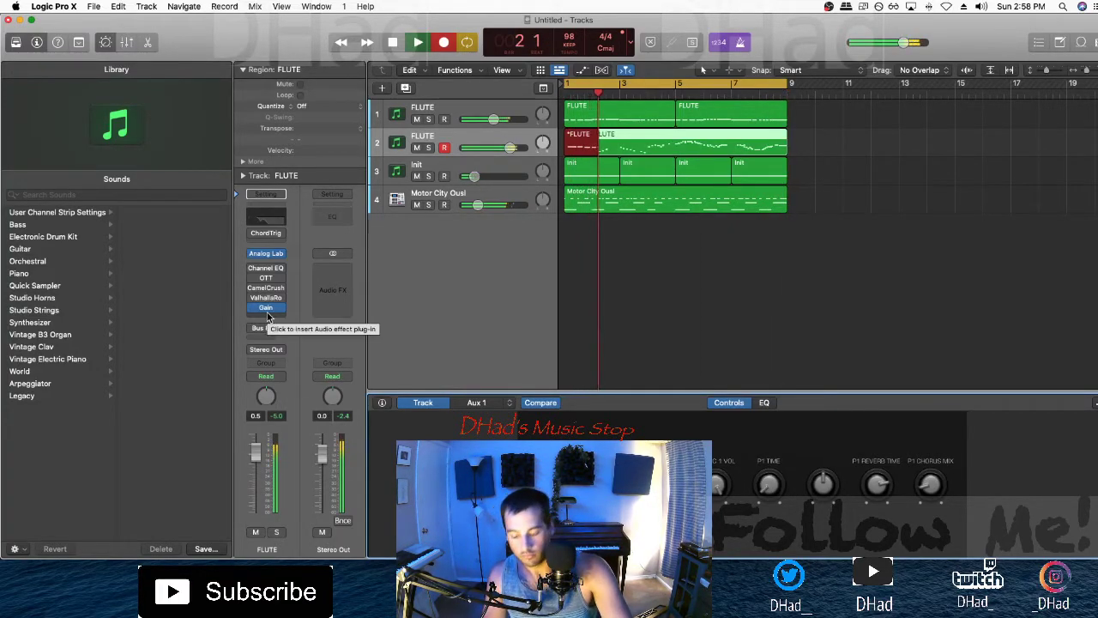
{"action": "key", "text": "Delete"}
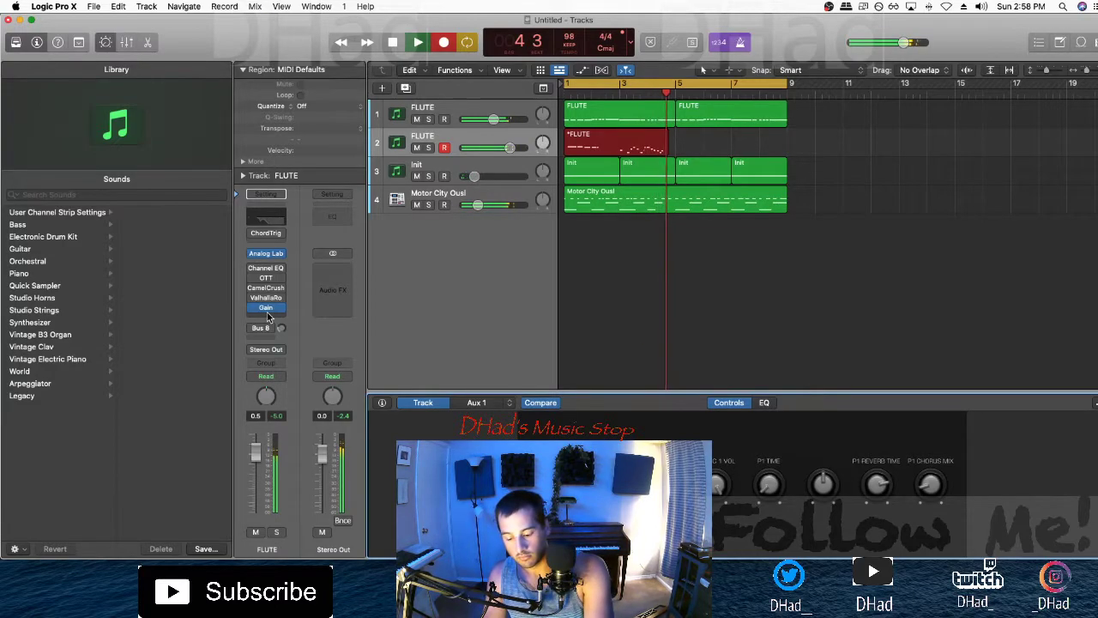
{"action": "key", "text": "space"}
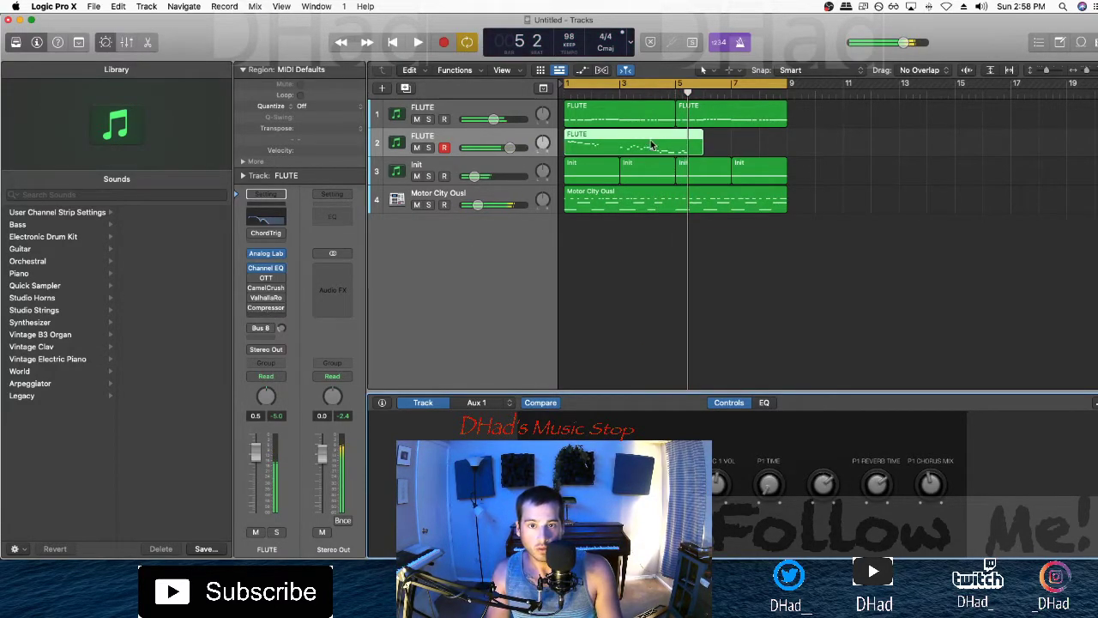
{"action": "key", "text": "Delete"}
Step: Record a four-bar melody from bar 1 on the second FLUTE track and play it back
{"action": "key", "text": "space"}
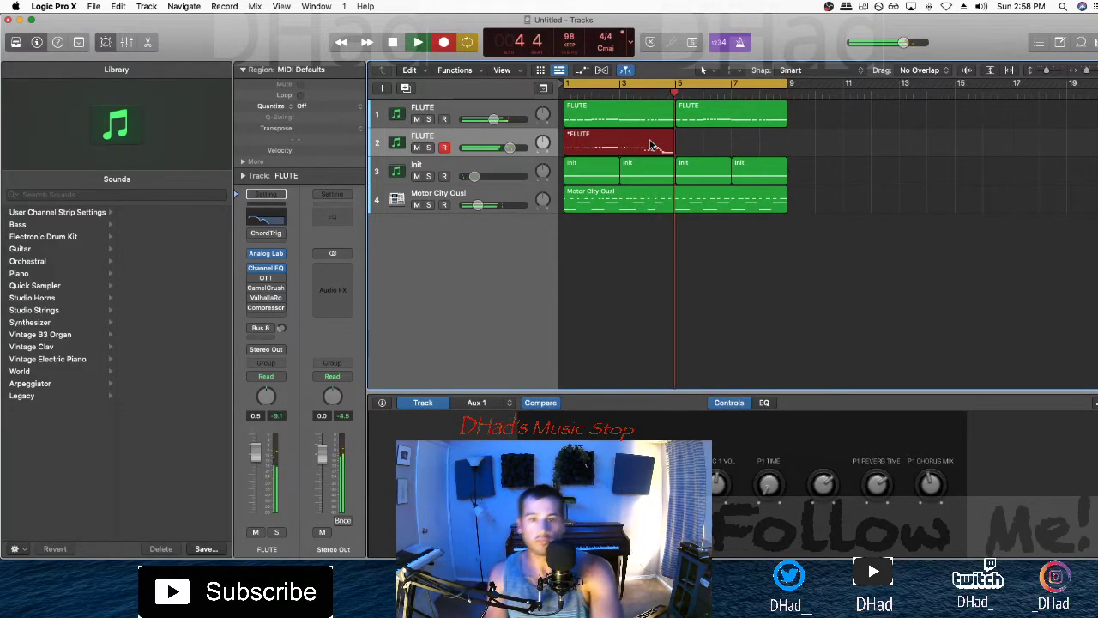
{"action": "key", "text": "space"}
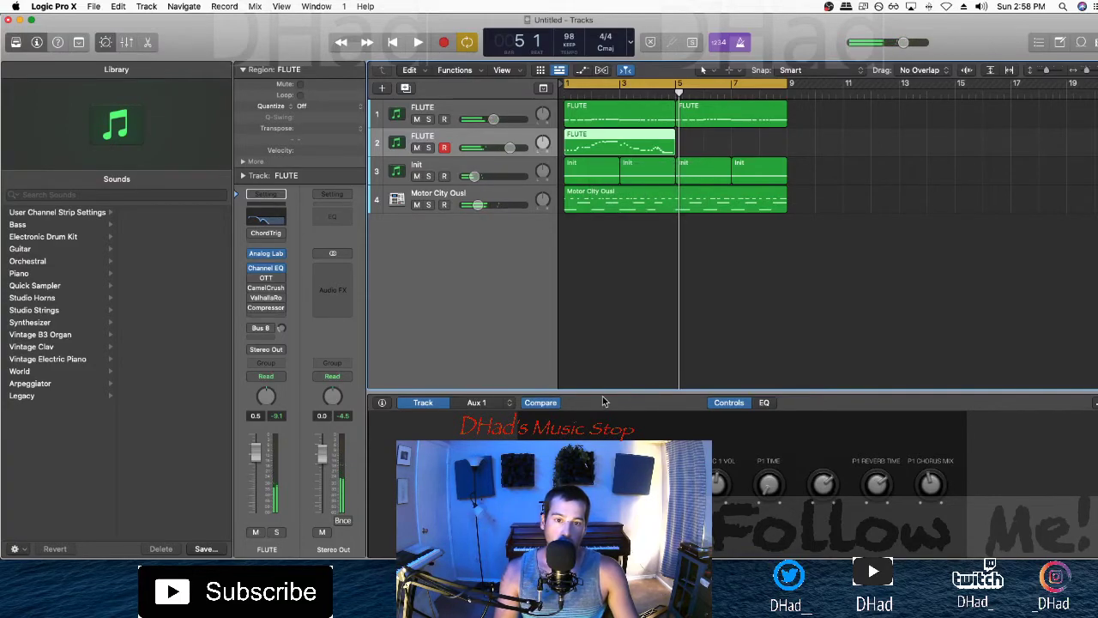
{"action": "key", "text": "space"}
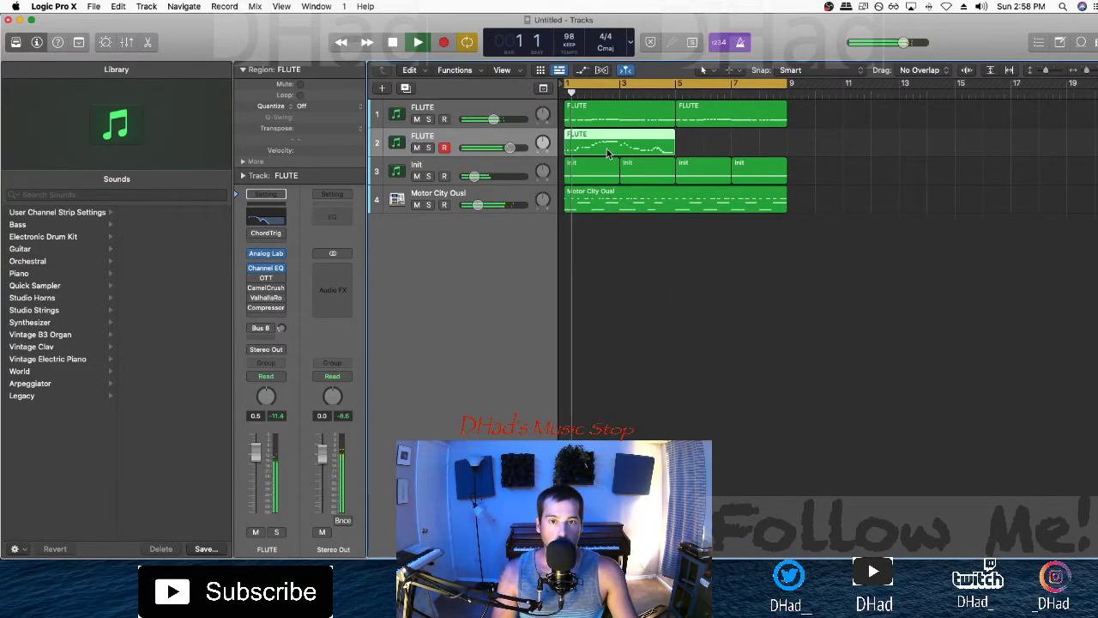
Step: Quantize all notes of the recorded melody to 1/16 Note and copy its four-bar region to bar 5
{"action": "key", "text": "p"}
{"action": "key", "text": "super+a"}
{"action": "key", "text": "q"}
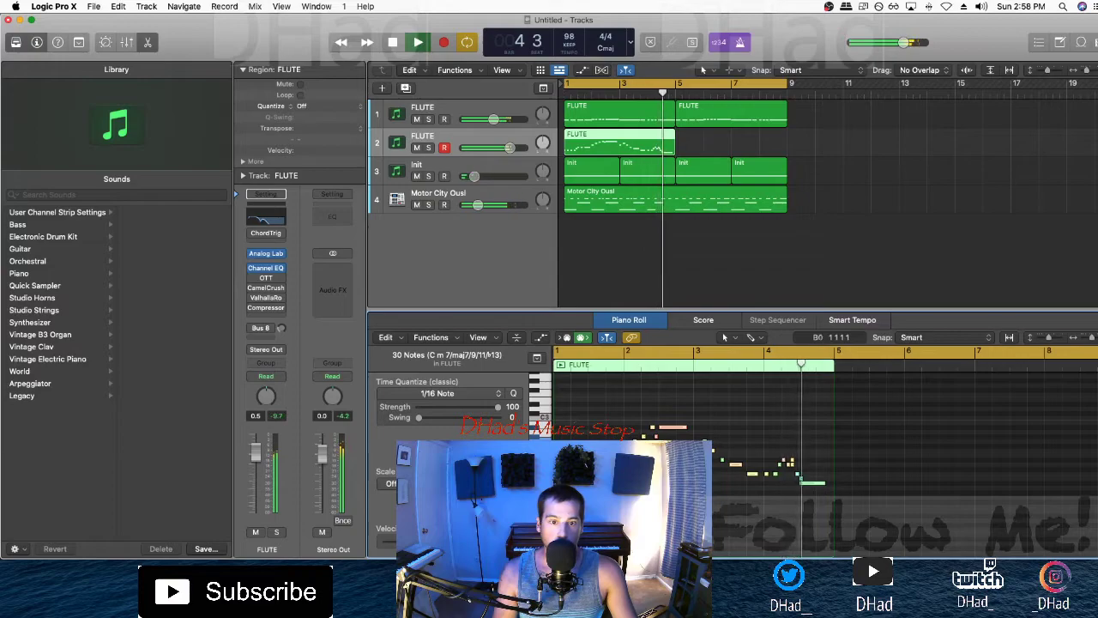
{"action": "left_click", "coordinate": [669, 538]}
{"action": "key", "text": "space"}
{"action": "key", "text": "space"}
{"action": "left_click", "coordinate": [634, 134]}
{"action": "left_click", "coordinate": [703, 144]}
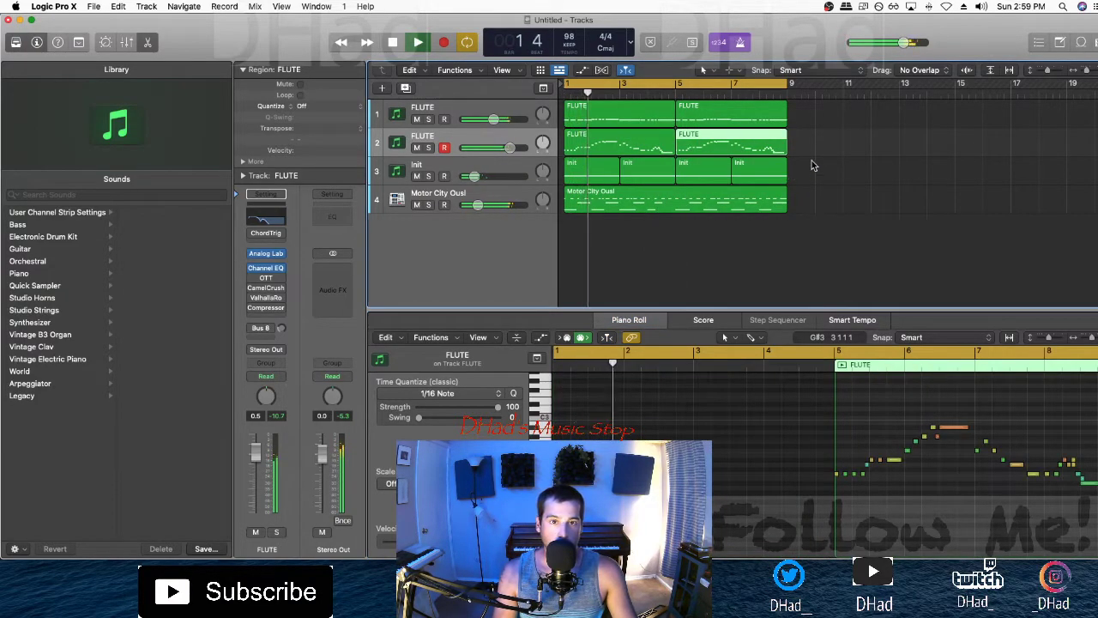
Step: Raise the Init track's volume to 0.0 dB and set its Channel EQ high cut to 352 Hz
{"action": "mouse_move", "coordinate": [474, 176]}
{"action": "left_mouse_down"}
{"action": "mouse_move", "coordinate": [491, 176]}
{"action": "mouse_move", "coordinate": [477, 176]}
{"action": "left_mouse_up"}
{"action": "left_click", "coordinate": [459, 169]}
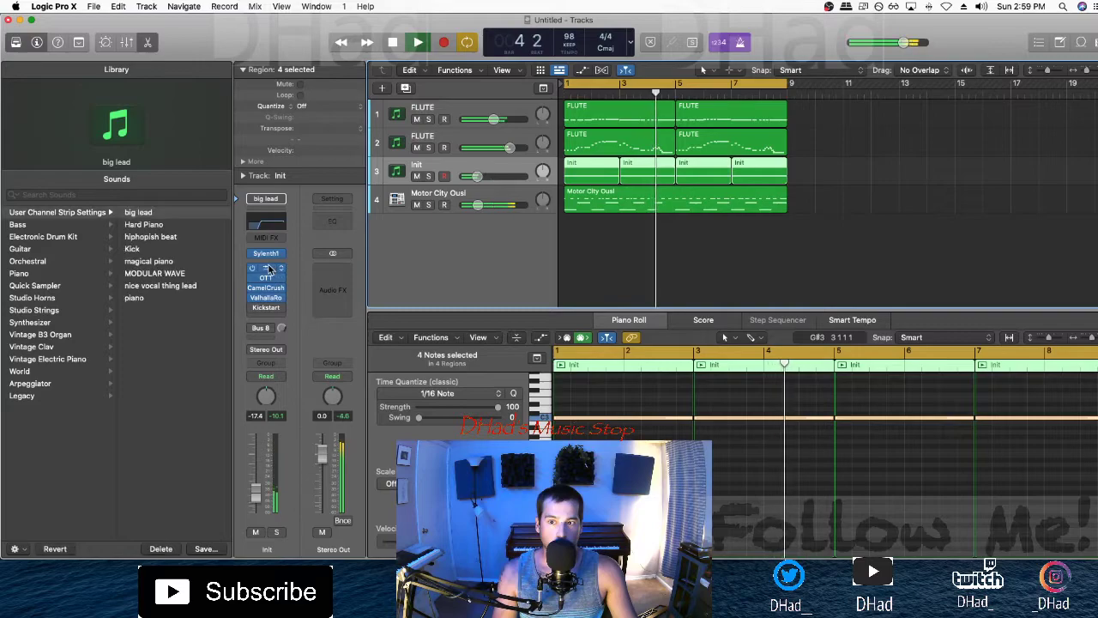
{"action": "key", "text": "v"}
{"action": "left_click_drag", "start_coordinate": [795, 307], "coordinate": [543, 300]}
{"action": "left_click_drag", "start_coordinate": [513, 171], "coordinate": [564, 272]}
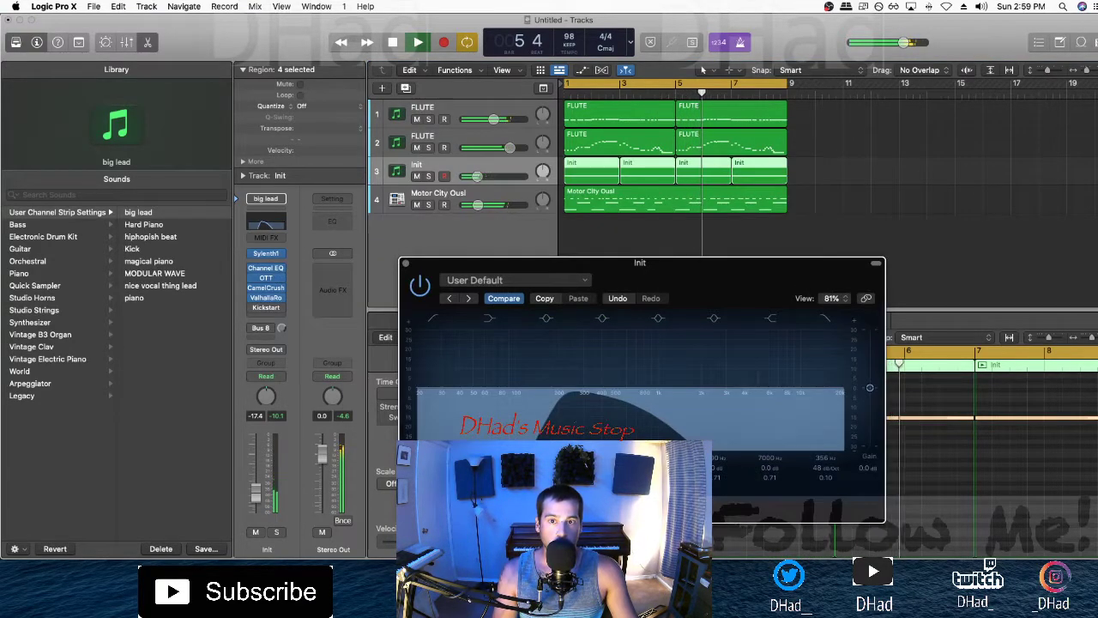
{"action": "mouse_move", "coordinate": [602, 409]}
{"action": "left_mouse_down"}
{"action": "mouse_move", "coordinate": [540, 412]}
{"action": "mouse_move", "coordinate": [647, 419]}
{"action": "left_mouse_up"}
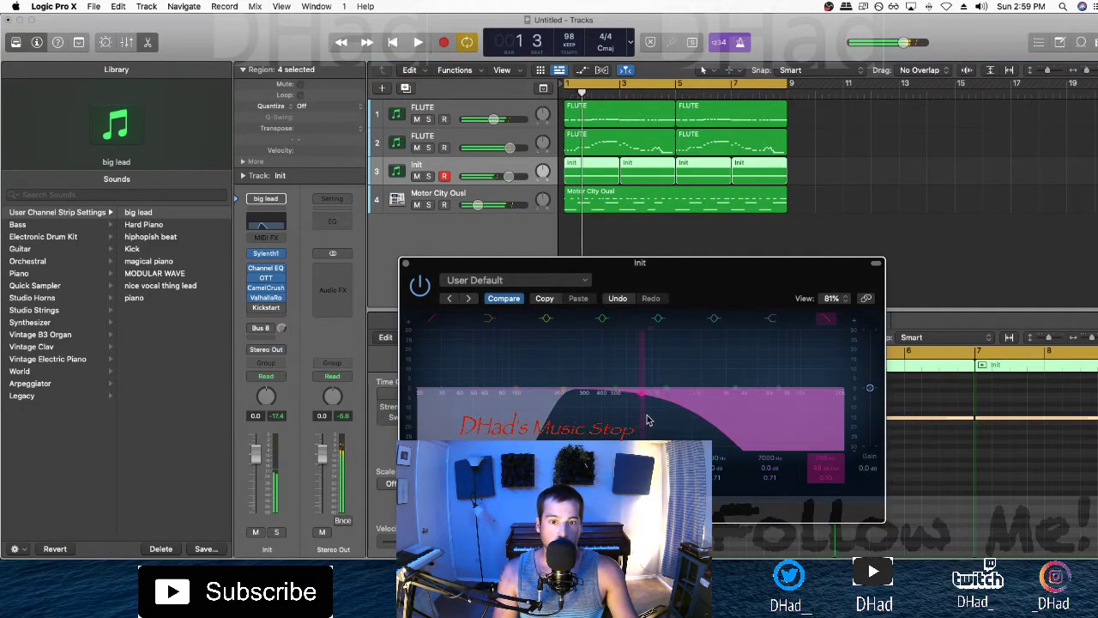
{"action": "left_click_drag", "start_coordinate": [563, 444], "coordinate": [630, 435]}
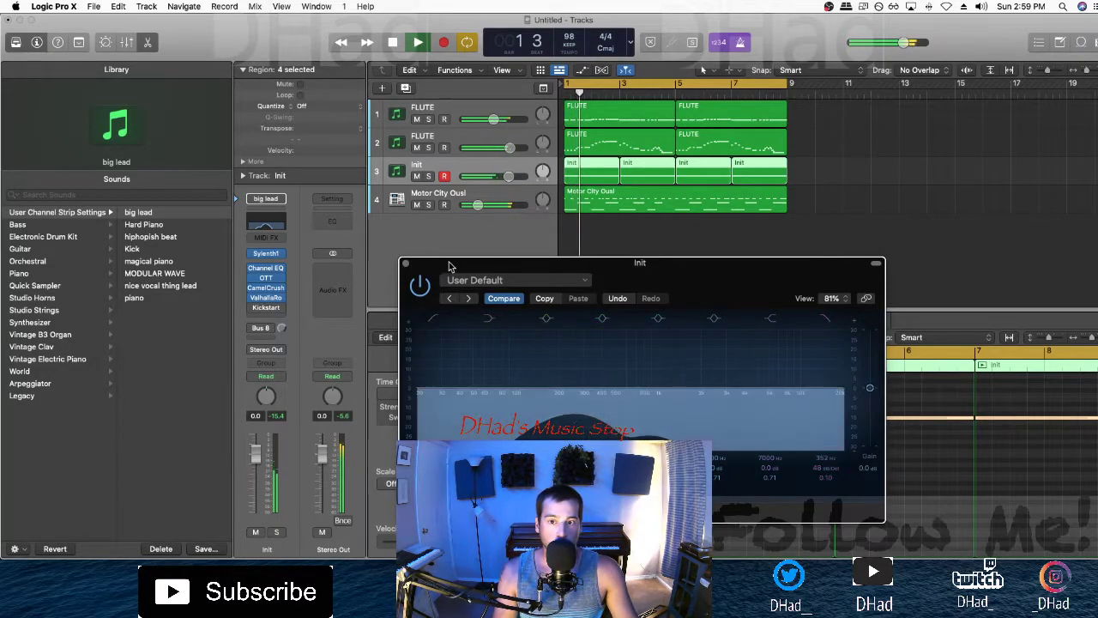
{"action": "left_click", "coordinate": [408, 264]}
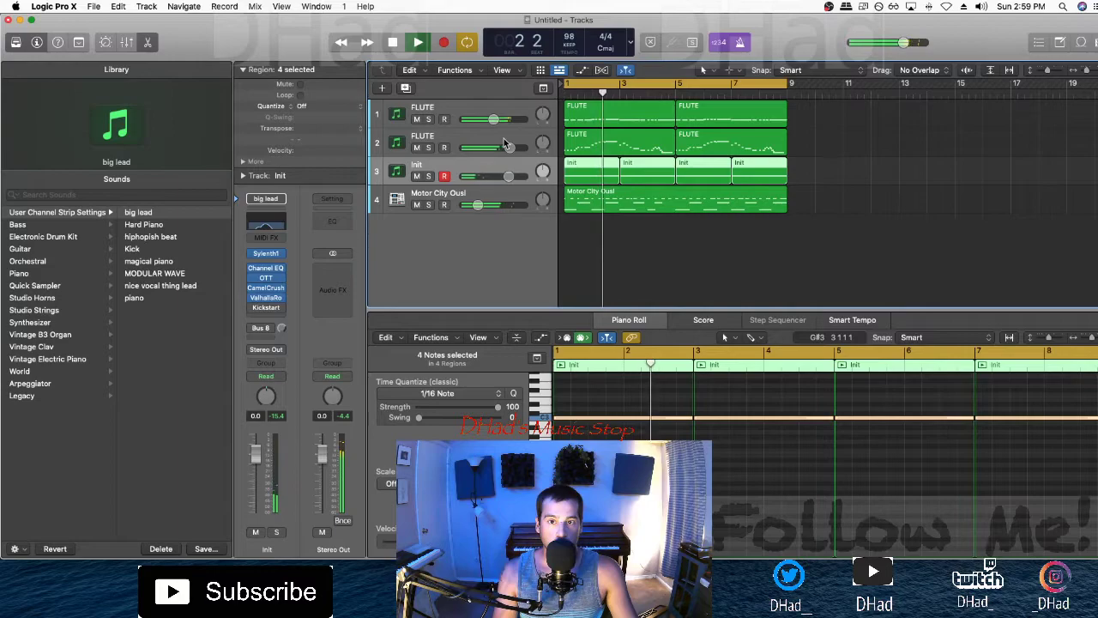
Step: Raise the note in the second Init region at bar 3 by three semitones
{"action": "left_click", "coordinate": [638, 175]}
{"action": "left_click", "coordinate": [720, 455]}
{"action": "left_click", "coordinate": [717, 417]}
{"action": "key", "text": "alt+Up"}
{"action": "key", "text": "alt+Up"}
{"action": "key", "text": "alt+Up"}
{"action": "key", "text": "space"}
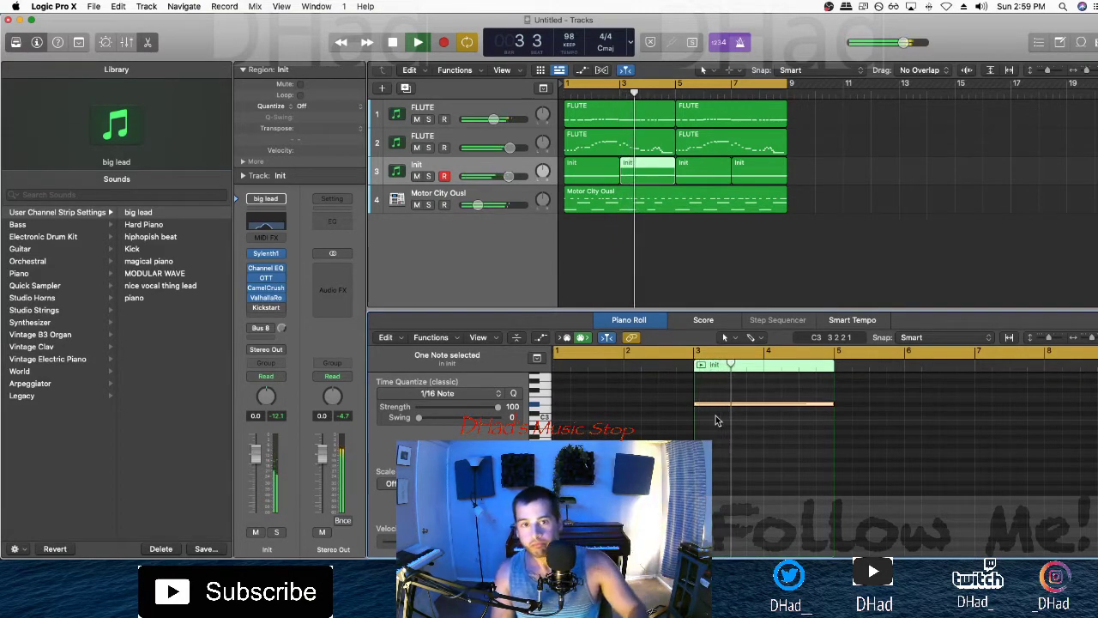
Step: Audition the bar 5 Init region's note two semitones lower and set it two semitones above its original pitch
{"action": "left_click", "coordinate": [691, 177]}
{"action": "left_click_drag", "start_coordinate": [918, 492], "coordinate": [898, 407]}
{"action": "key", "text": "alt+Down"}
{"action": "key", "text": "alt+Down"}
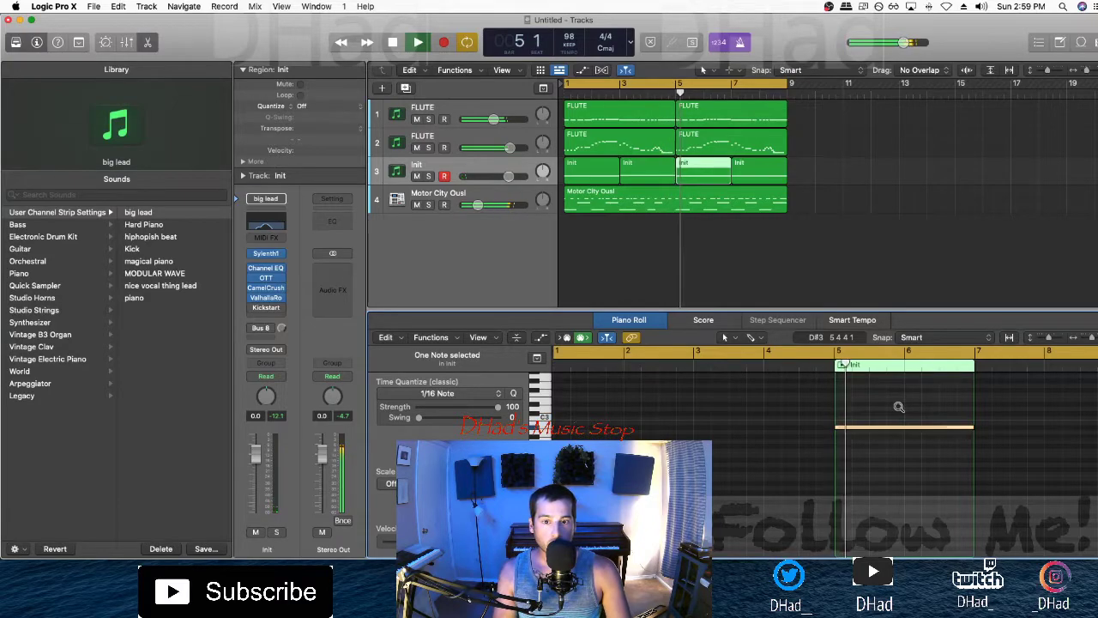
{"action": "key", "text": "alt+Up"}
{"action": "key", "text": "alt+Up"}
{"action": "key", "text": "alt+Up"}
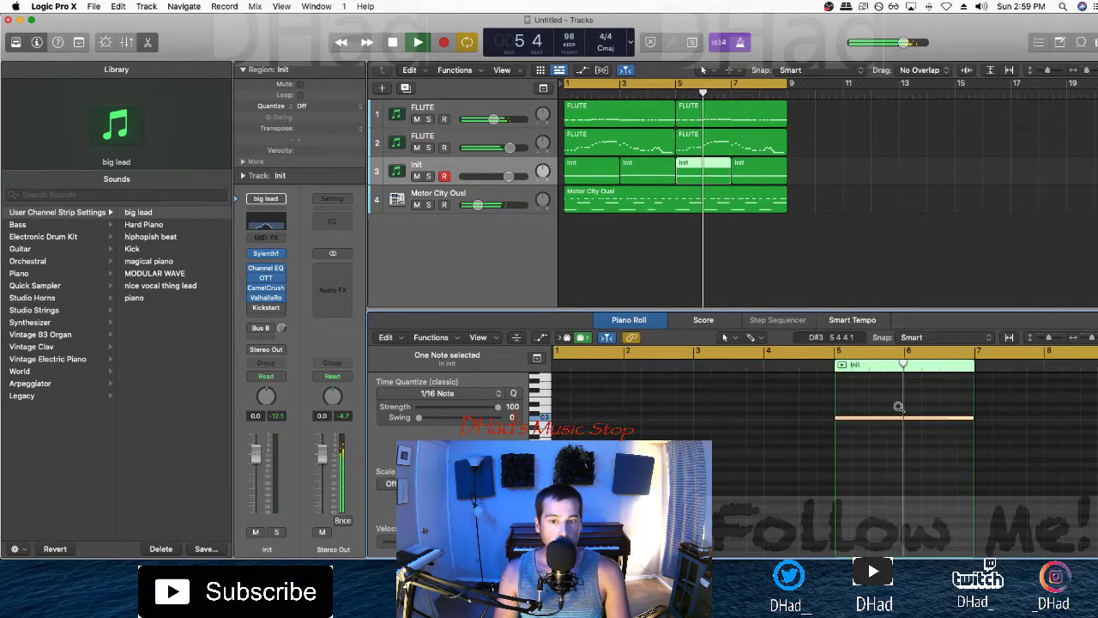
{"action": "key", "text": "alt+Up"}
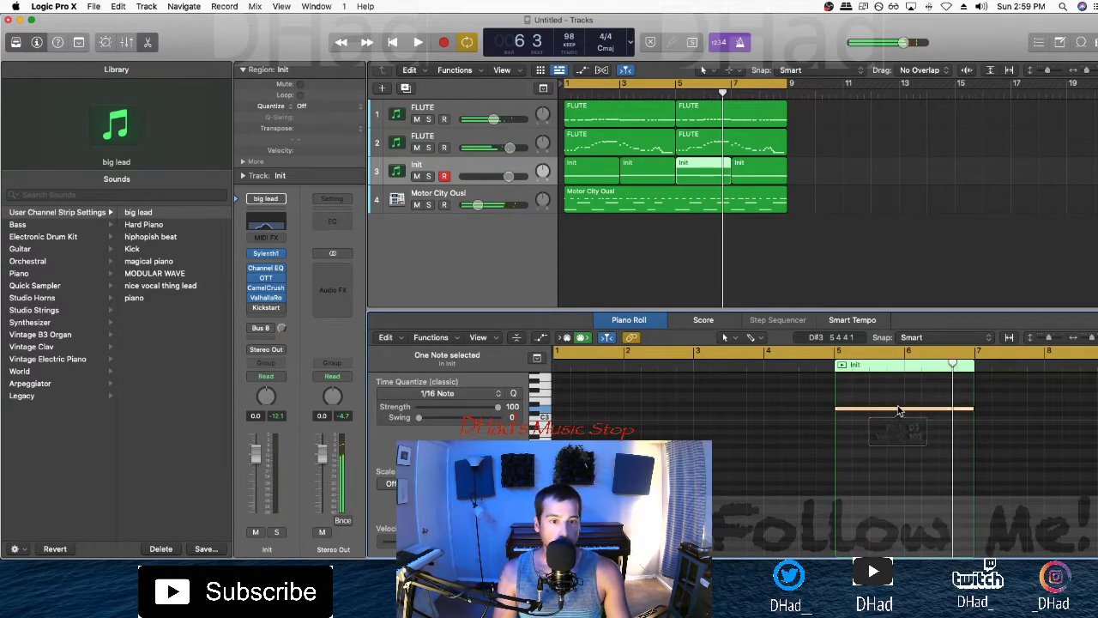
{"action": "key", "text": "Return"}
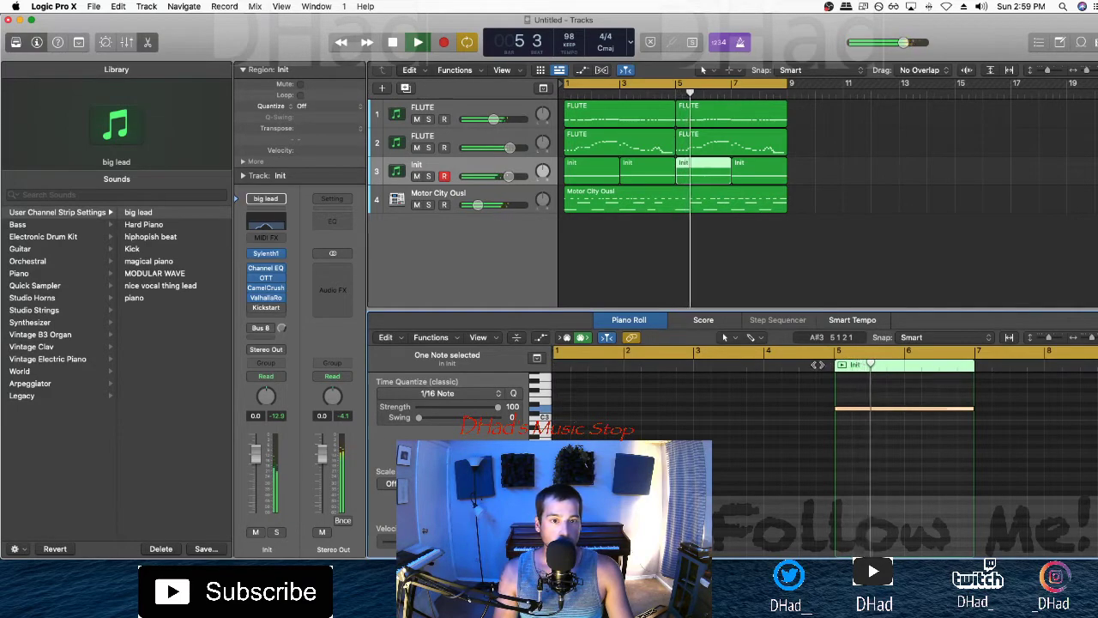
Step: Raise the bar 5 Init region's note a further three semitones and replay the loop to hear it
{"action": "key", "text": "alt+Up"}
{"action": "key", "text": "alt+Up"}
{"action": "key", "text": "alt+Up"}
{"action": "key", "text": "space"}
{"action": "key", "text": "space"}
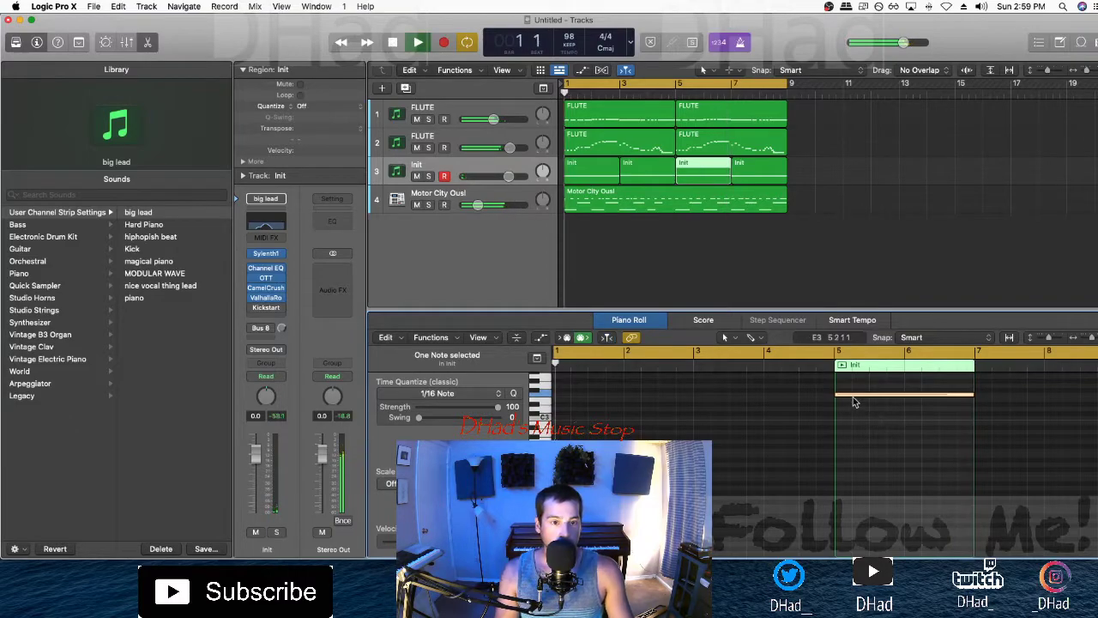
{"action": "left_click", "coordinate": [811, 363]}
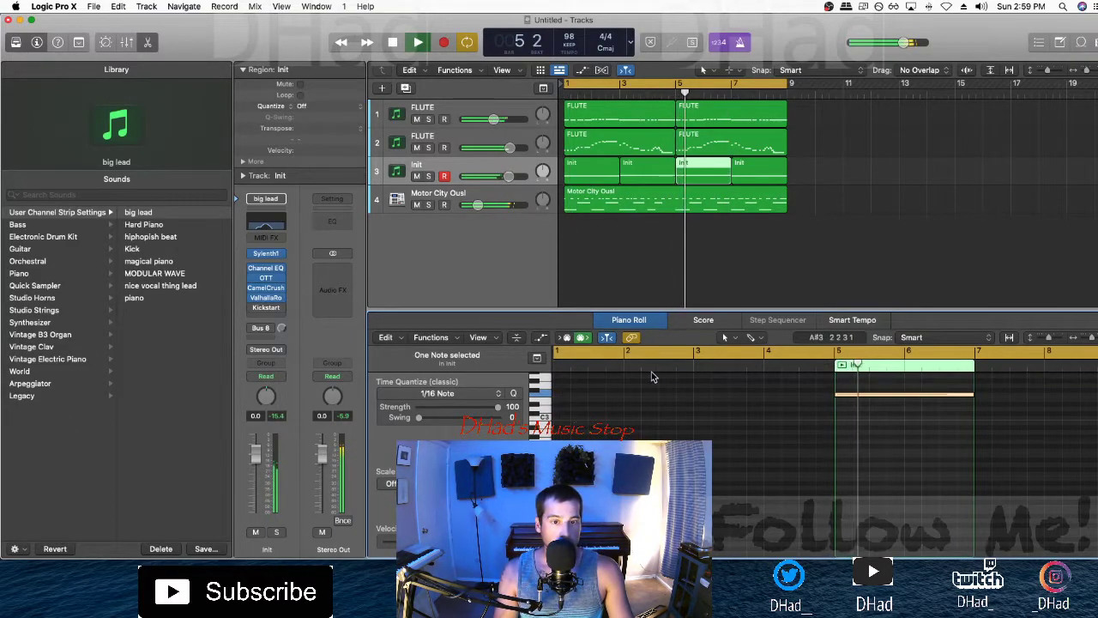
{"action": "left_click", "coordinate": [615, 90]}
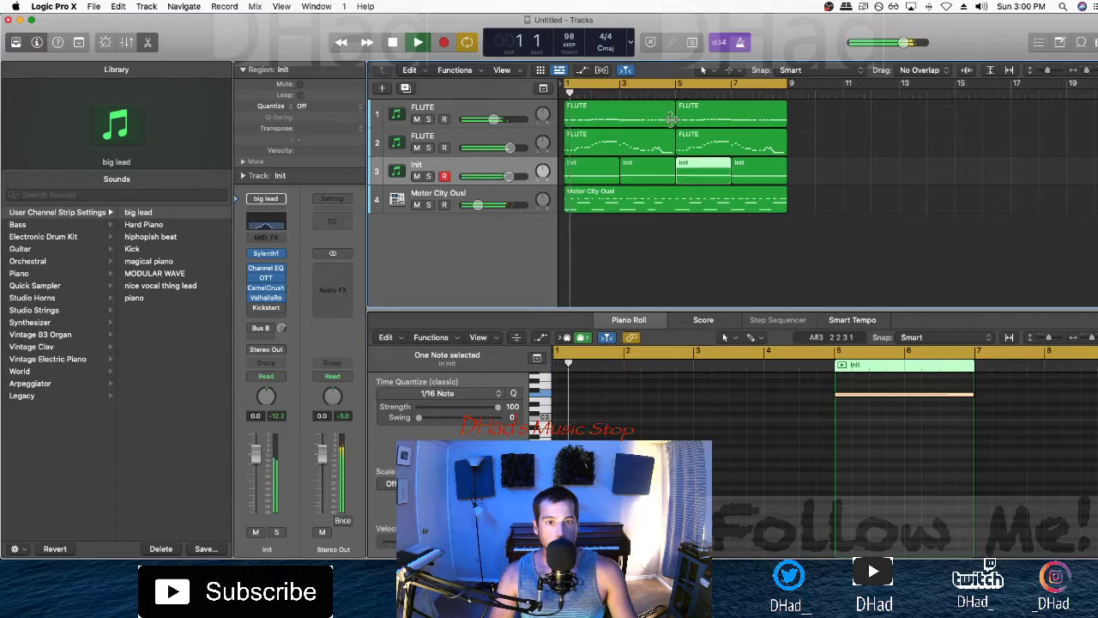
Step: Try copying the first FLUTE track's opening region onto the start of the second FLUTE track
{"action": "left_click_drag", "start_coordinate": [649, 115], "coordinate": [649, 144]}
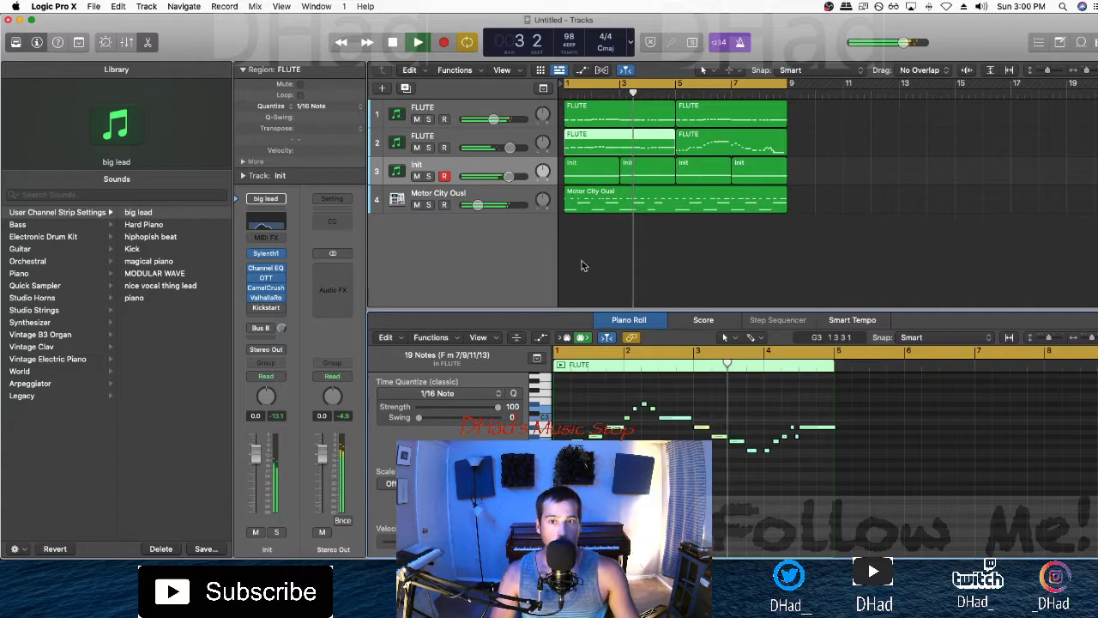
{"action": "left_click", "coordinate": [428, 148]}
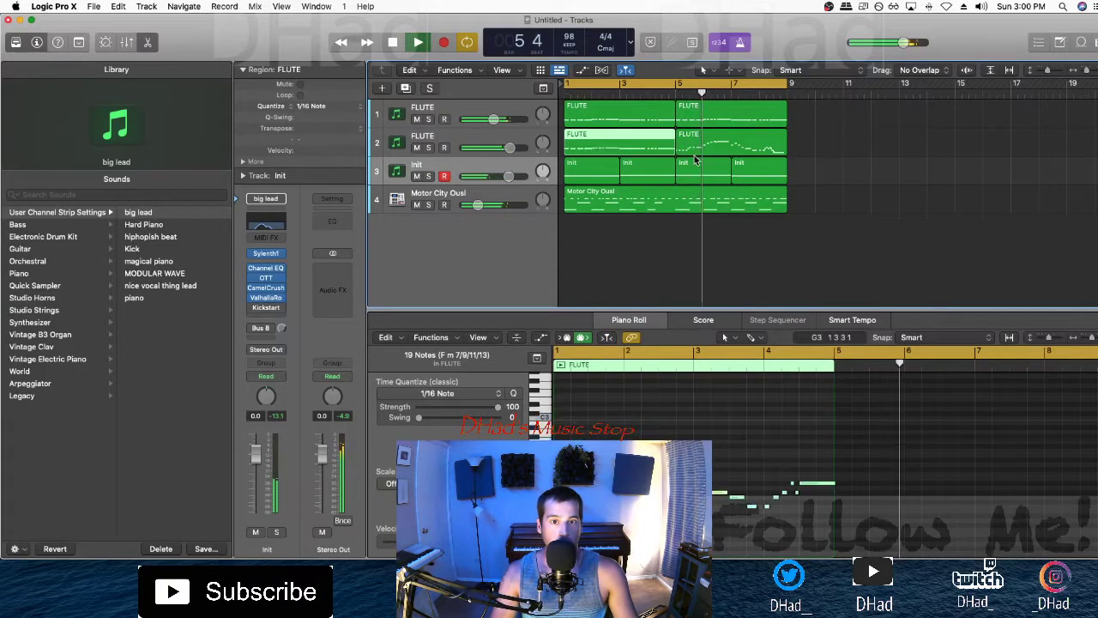
{"action": "left_click", "coordinate": [606, 119]}
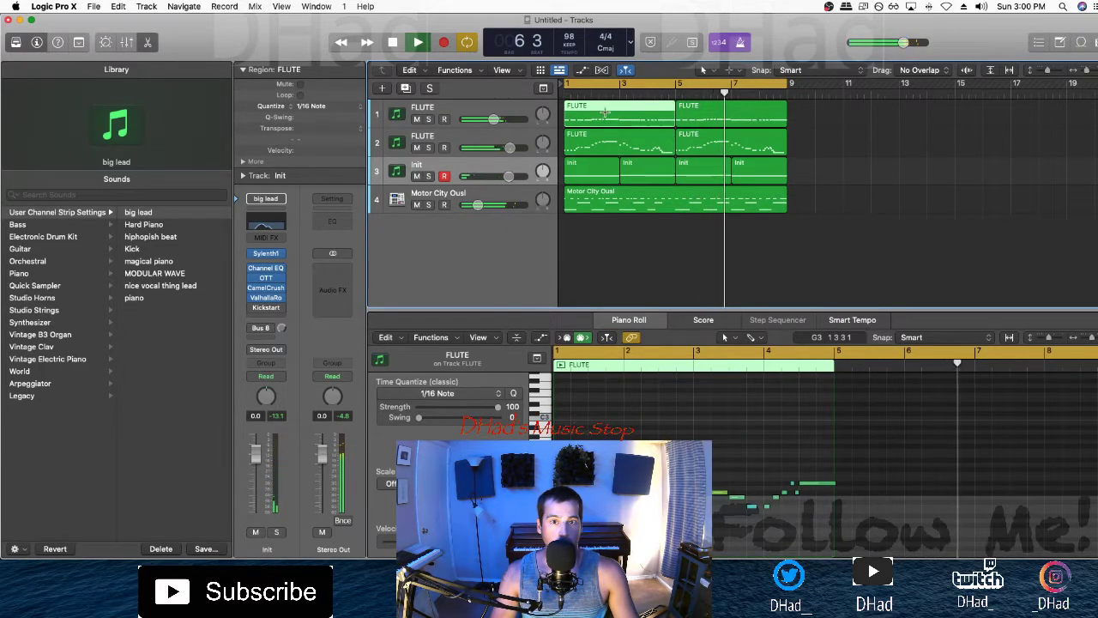
Step: Copy bars 3 to 5 of the first FLUTE track's melody onto the second FLUTE track at bar 3
{"action": "left_click_drag", "start_coordinate": [619, 175], "coordinate": [677, 113]}
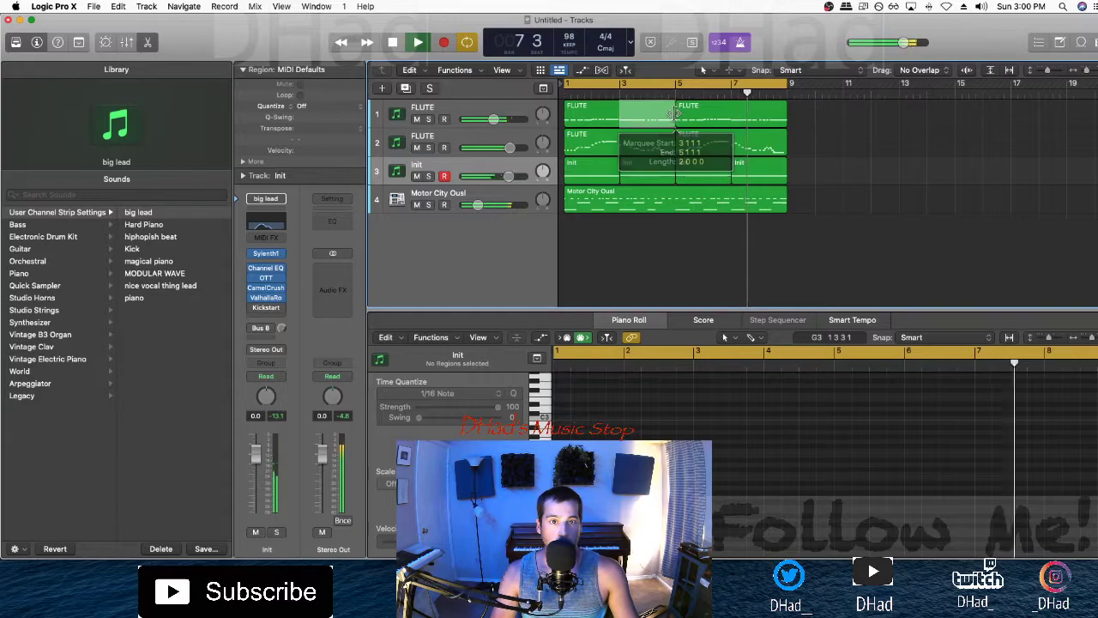
{"action": "left_click", "coordinate": [649, 145]}
{"action": "key", "text": "space"}
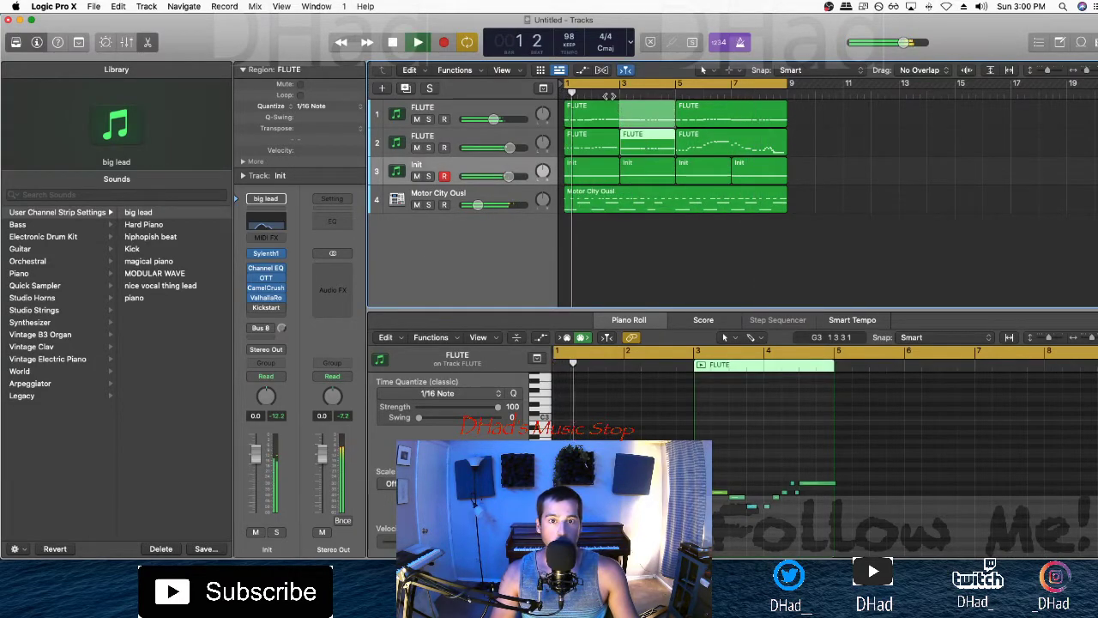
{"action": "left_click", "coordinate": [872, 132]}
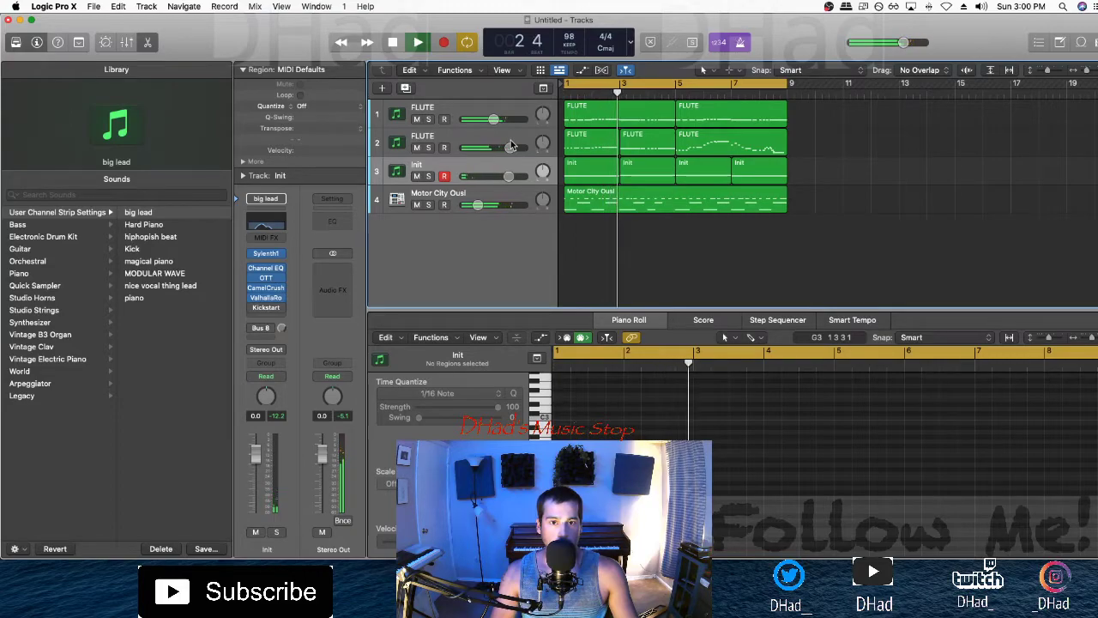
Step: Transpose the notes copied to bar 3 of the second FLUTE track up one octave and replay the section
{"action": "left_click", "coordinate": [659, 149]}
{"action": "left_click", "coordinate": [591, 151], "text": "shift"}
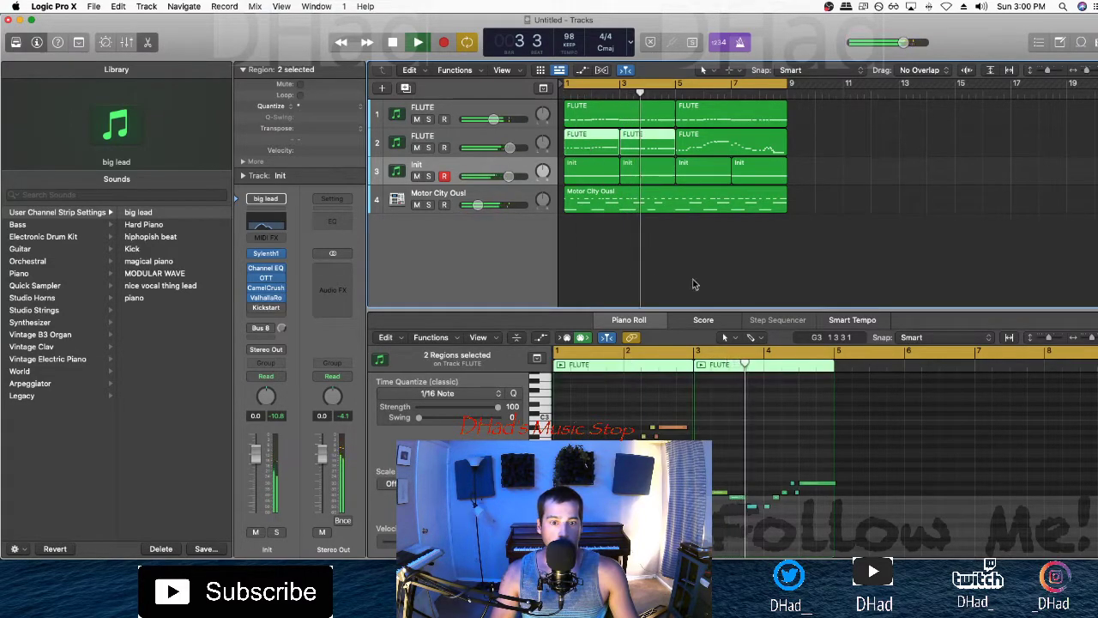
{"action": "left_click", "coordinate": [634, 433]}
{"action": "key", "text": "super+a"}
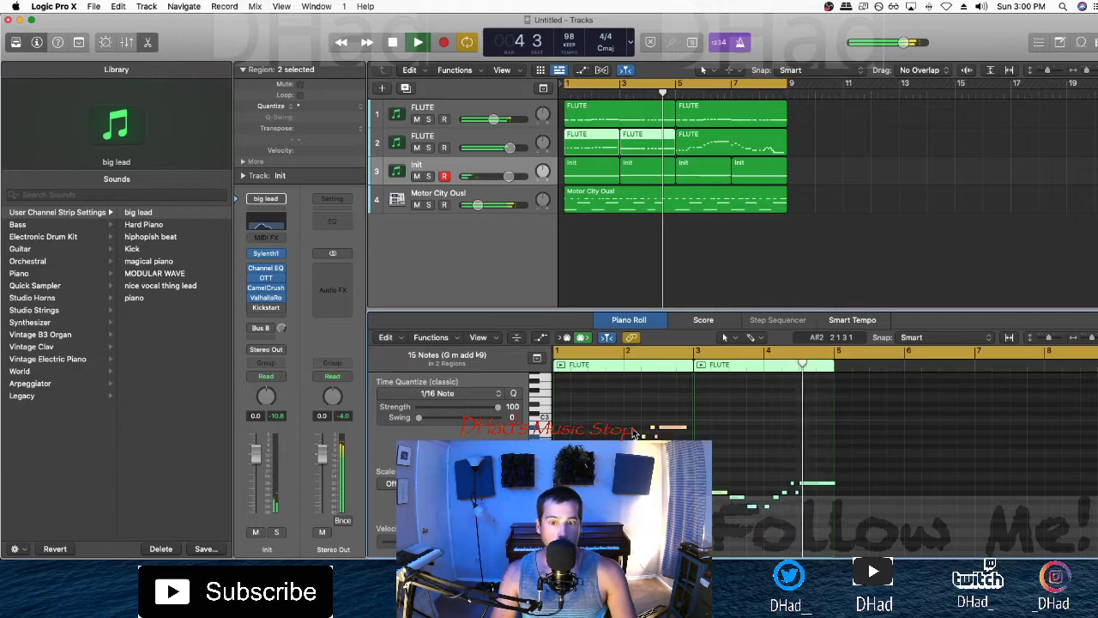
{"action": "left_click_drag", "start_coordinate": [909, 522], "coordinate": [686, 471]}
{"action": "key", "text": "alt+shift+Up"}
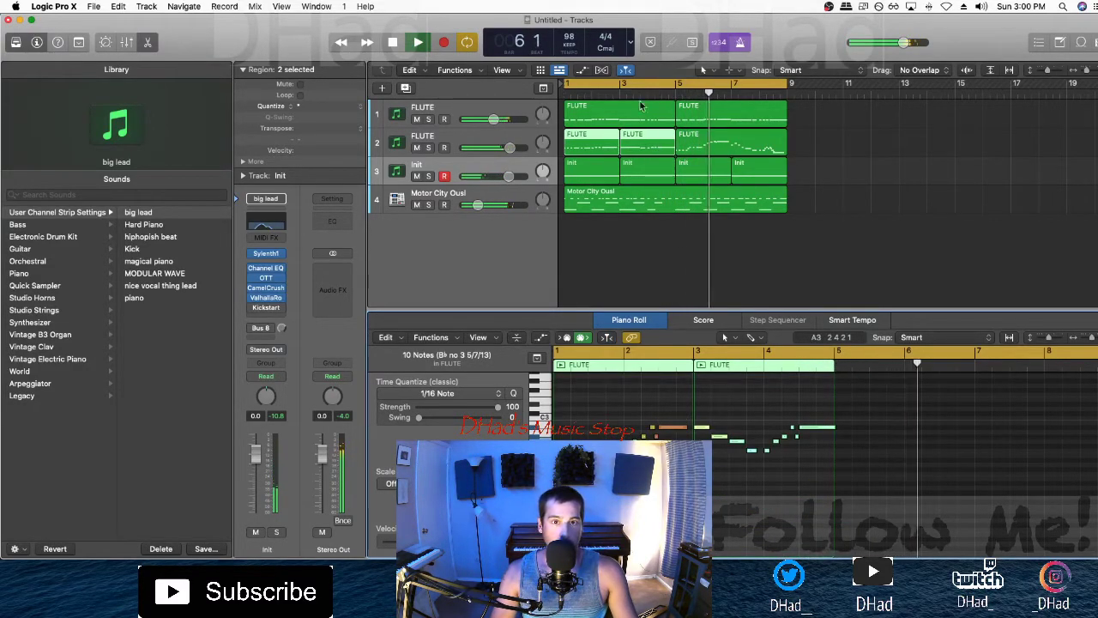
{"action": "left_click", "coordinate": [607, 89]}
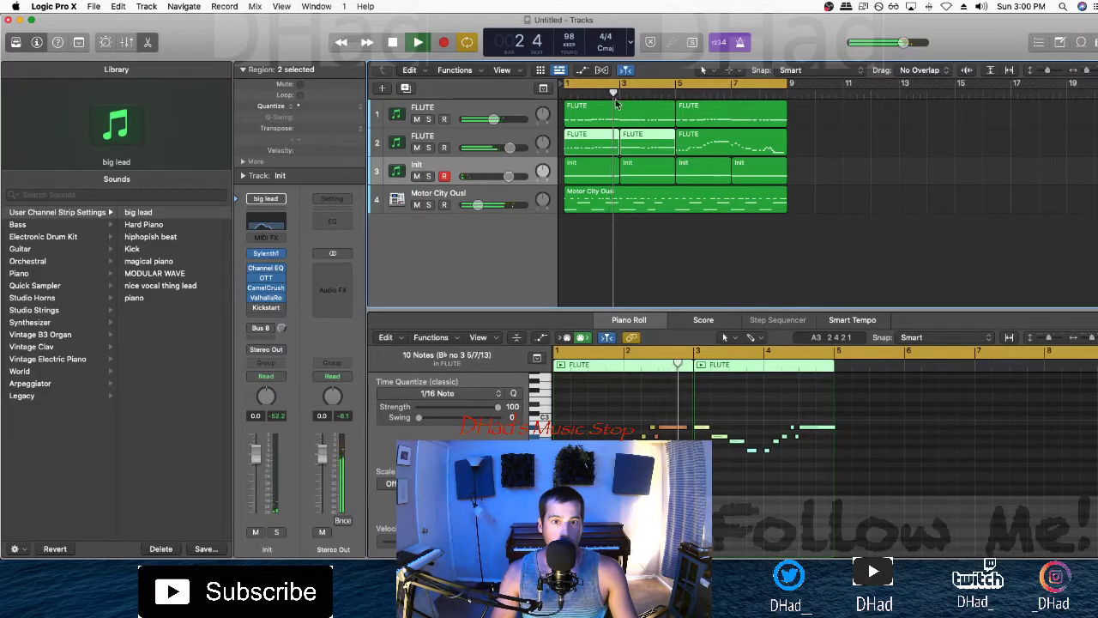
Step: Review the notes copied to bar 3 of the second FLUTE track and replay the loop from there
{"action": "key", "text": "a"}
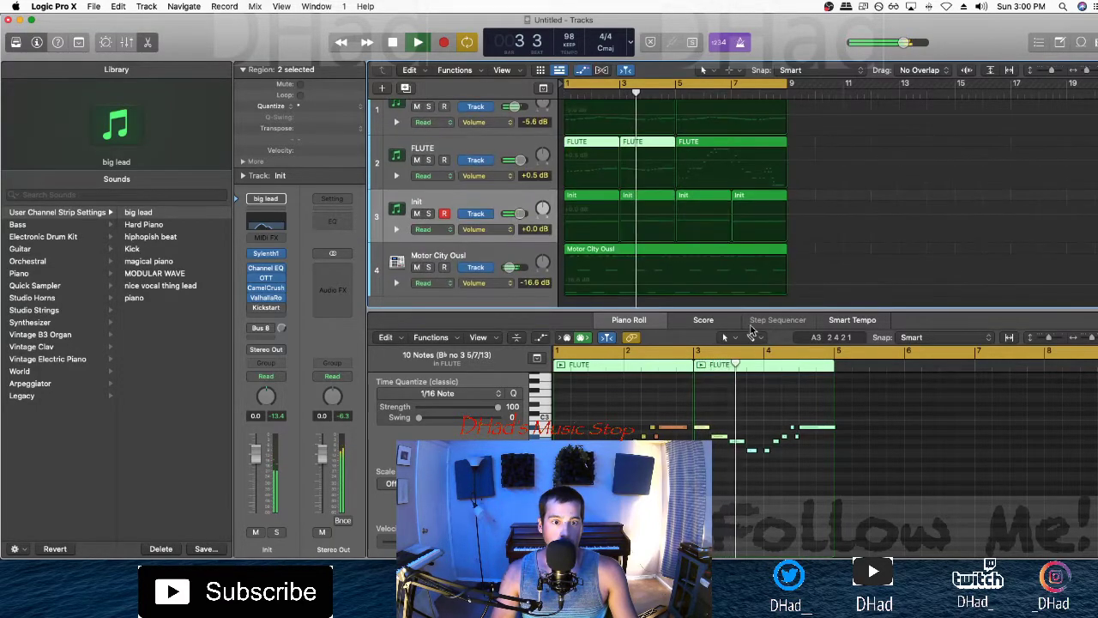
{"action": "key", "text": "a"}
{"action": "key", "text": "p"}
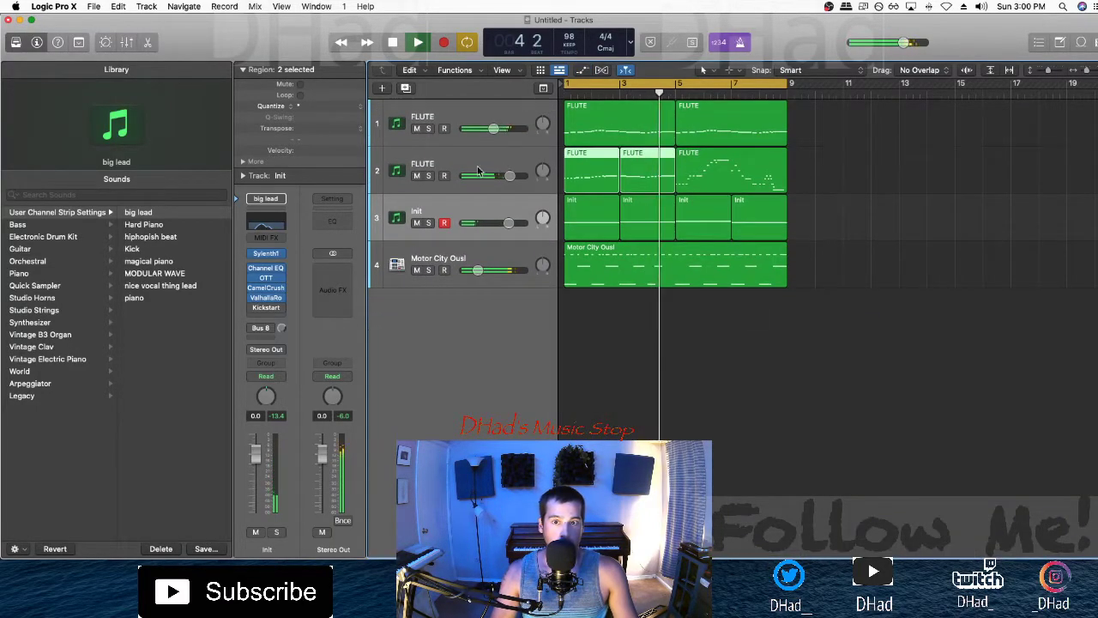
{"action": "left_click", "coordinate": [428, 176]}
{"action": "left_click", "coordinate": [428, 176]}
{"action": "key", "text": "p"}
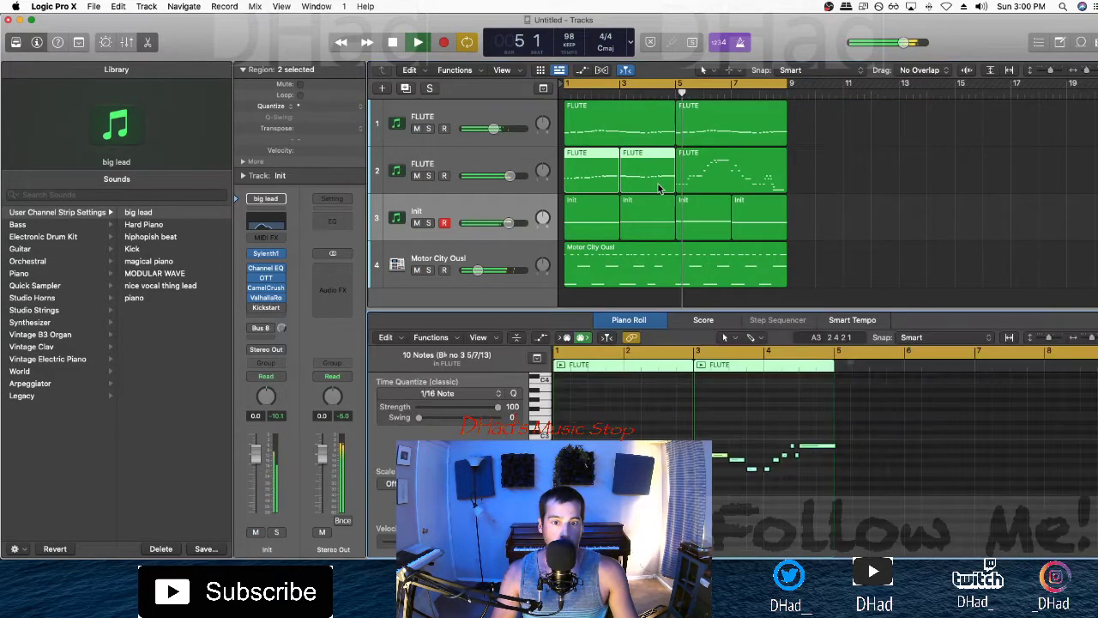
{"action": "mouse_move", "coordinate": [876, 521]}
{"action": "left_mouse_down"}
{"action": "mouse_move", "coordinate": [733, 395]}
{"action": "mouse_move", "coordinate": [701, 389]}
{"action": "left_mouse_up"}
{"action": "key", "text": "a"}
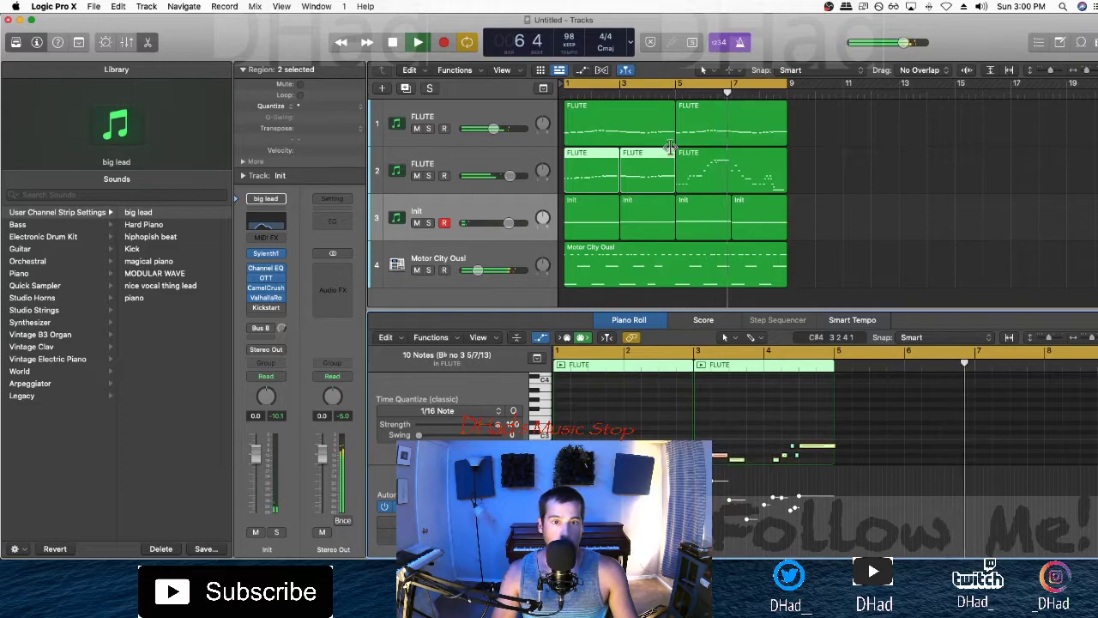
{"action": "left_click", "coordinate": [621, 92]}
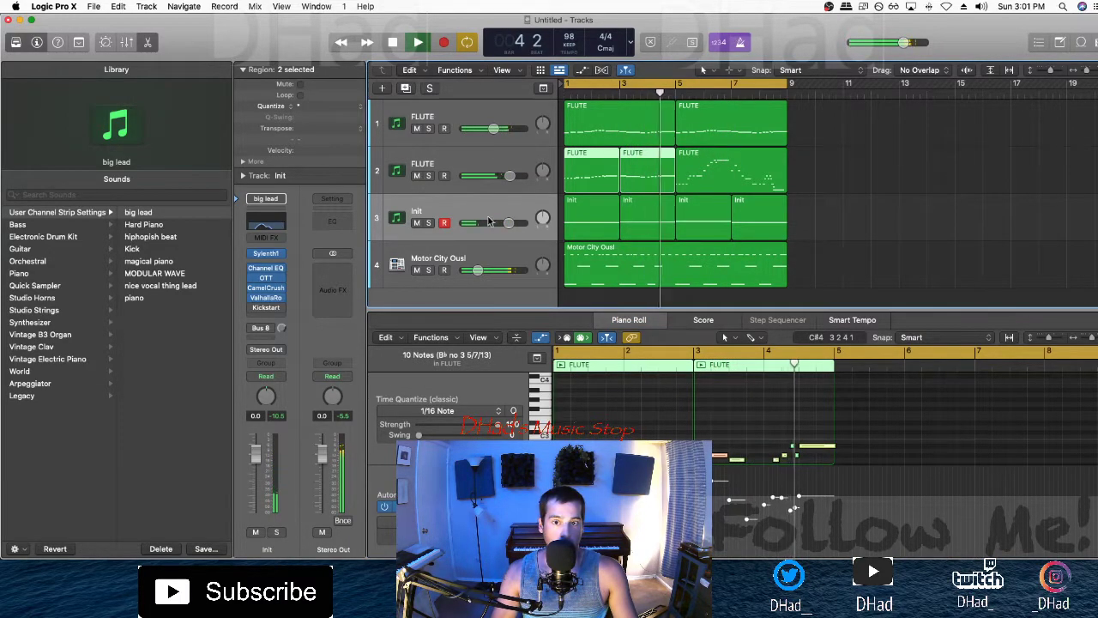
{"action": "double_click", "coordinate": [556, 308]}
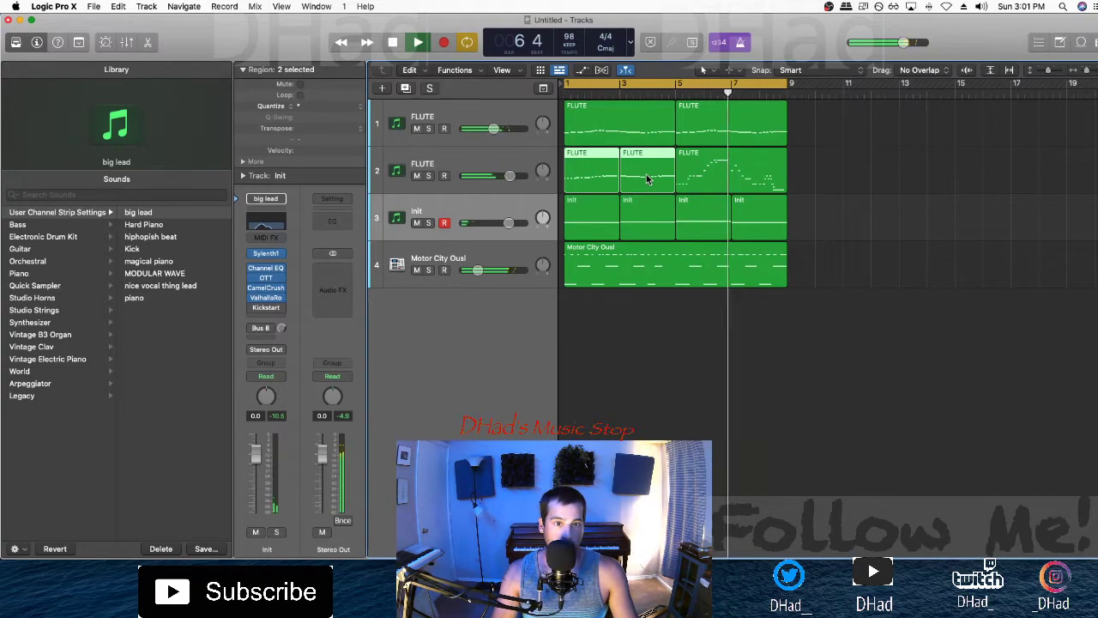
{"action": "left_click", "coordinate": [863, 432]}
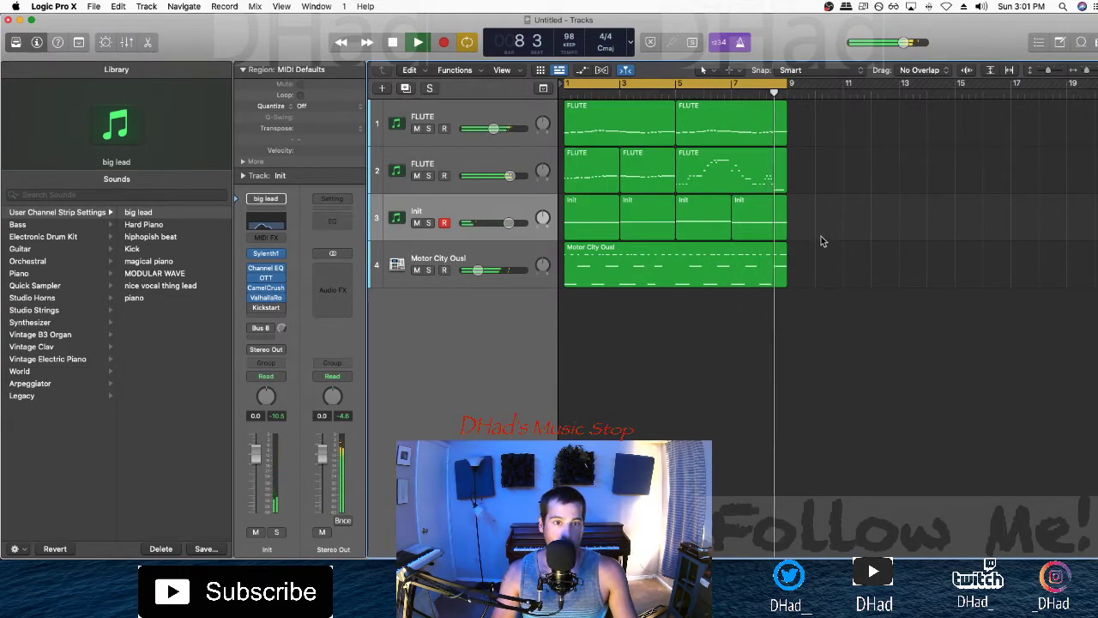
Step: Join the four Init regions into one and lower the note at bar 5 by ten semitones
{"action": "left_click_drag", "start_coordinate": [820, 241], "coordinate": [607, 239]}
{"action": "key", "text": "super+j"}
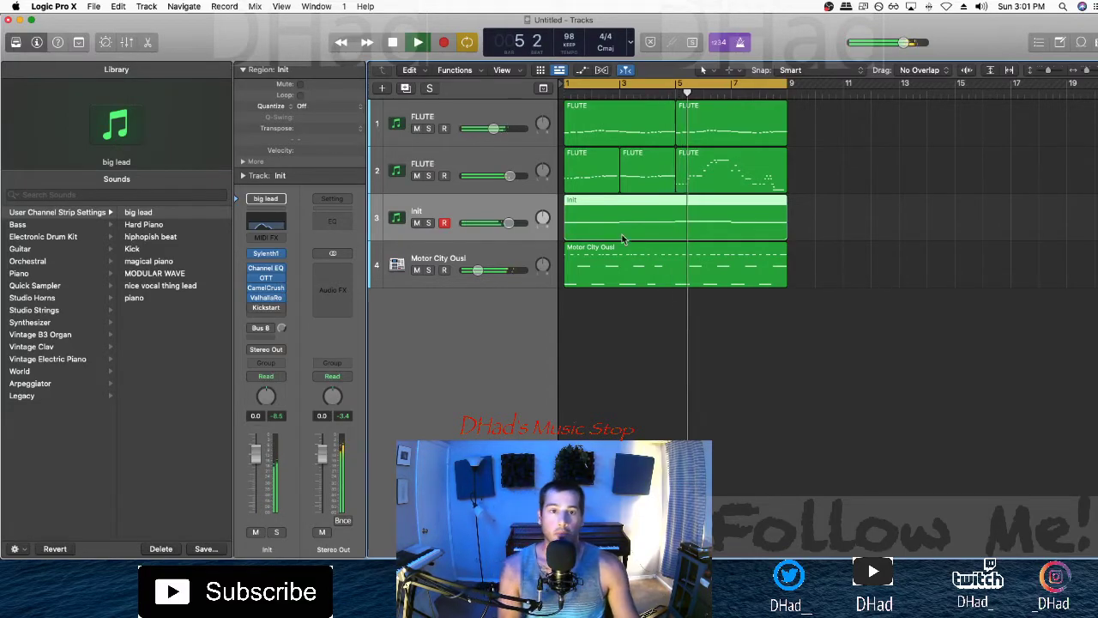
{"action": "double_click", "coordinate": [710, 230]}
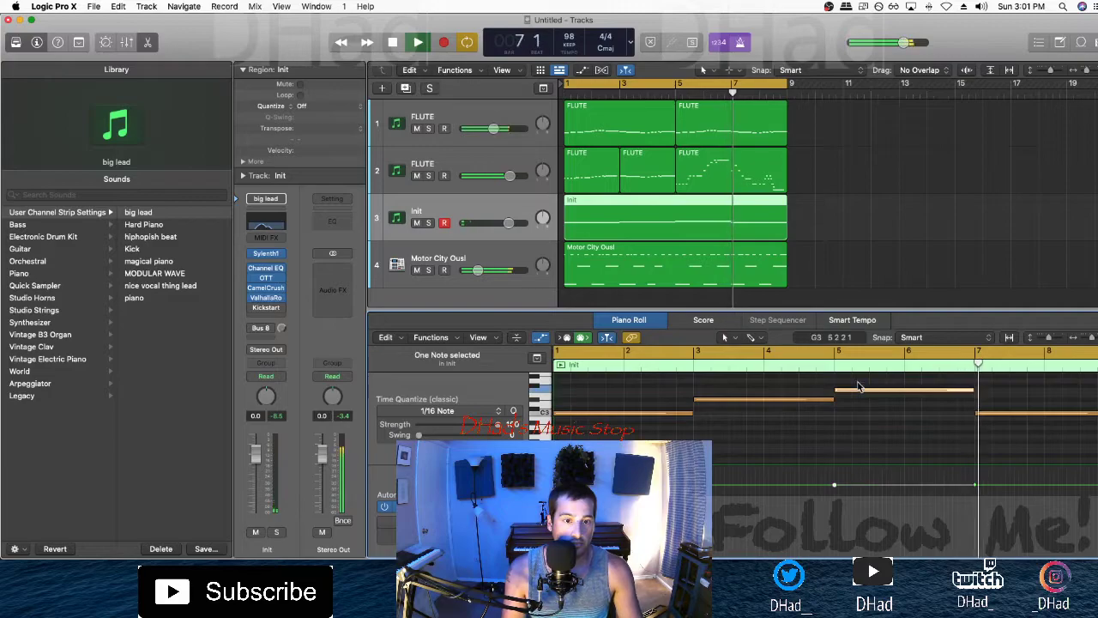
{"action": "key", "text": "alt+Down"}
{"action": "key", "text": "alt+Down"}
{"action": "key", "text": "alt+Down"}
{"action": "key", "text": "alt+Down"}
{"action": "key", "text": "alt+Down"}
{"action": "key", "text": "alt+Down"}
{"action": "key", "text": "alt+Down"}
{"action": "key", "text": "alt+Down"}
{"action": "key", "text": "alt+Down"}
{"action": "key", "text": "alt+Down"}
{"action": "left_click", "coordinate": [822, 364]}
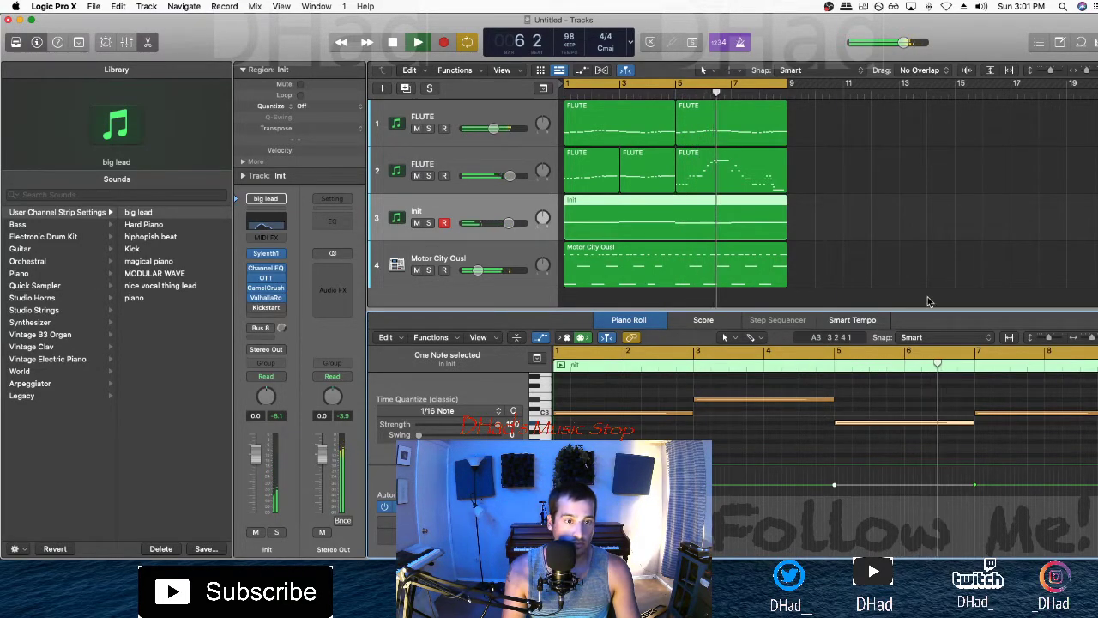
{"action": "key", "text": "p"}
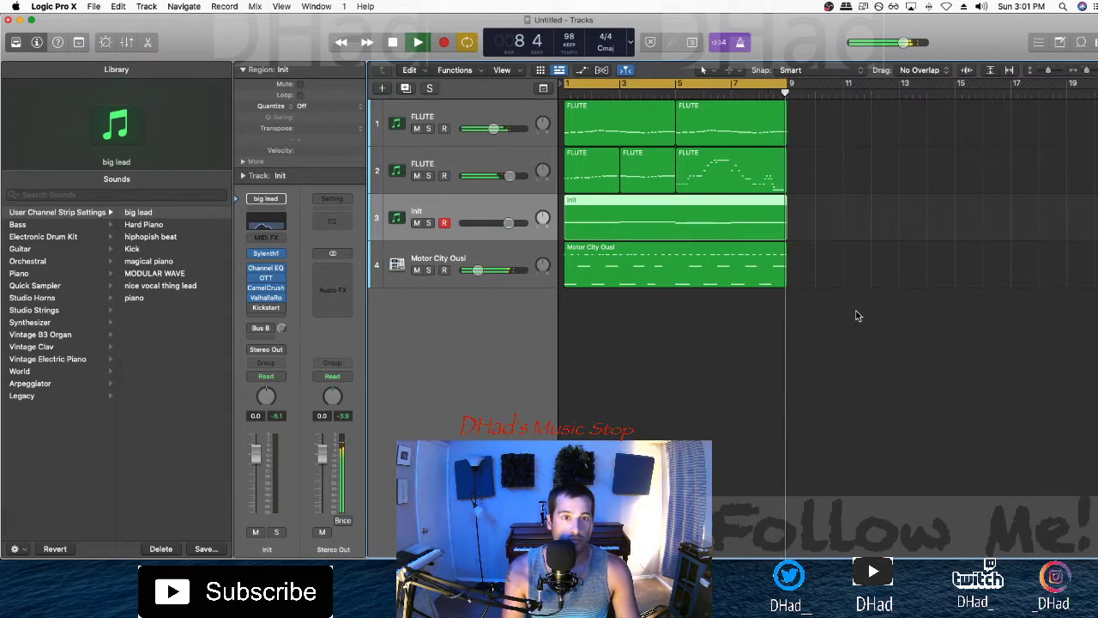
Step: Raise the second FLUTE track's bus send to -8.5 dB, set its ValhallaRoom mix to 79.3 % and check its OTT compressor
{"action": "left_click", "coordinate": [476, 161]}
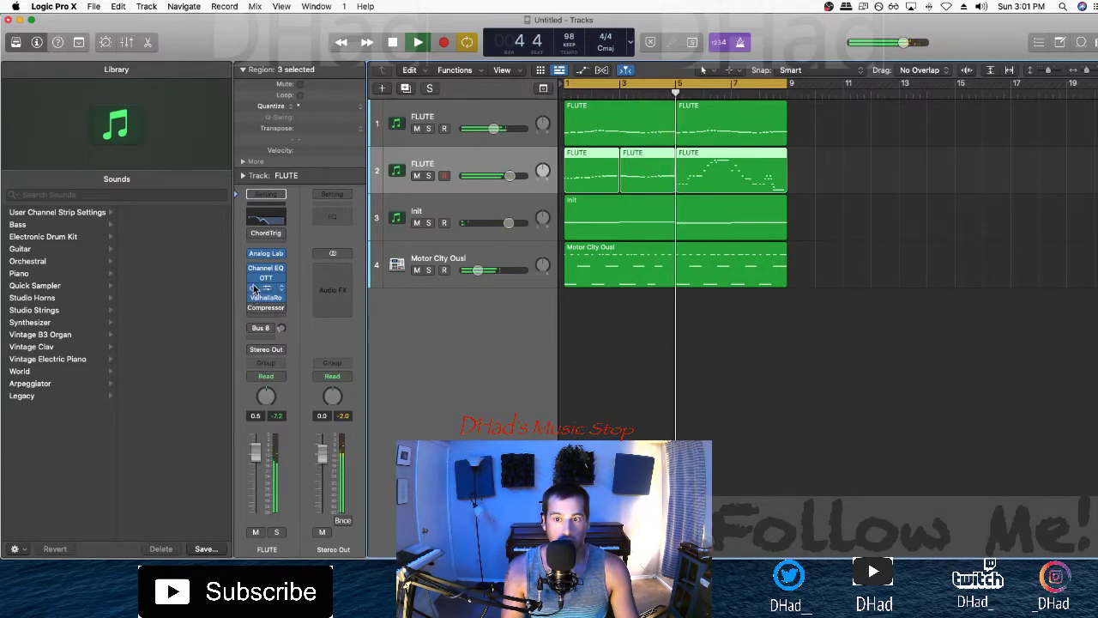
{"action": "left_click_drag", "start_coordinate": [284, 329], "coordinate": [284, 247]}
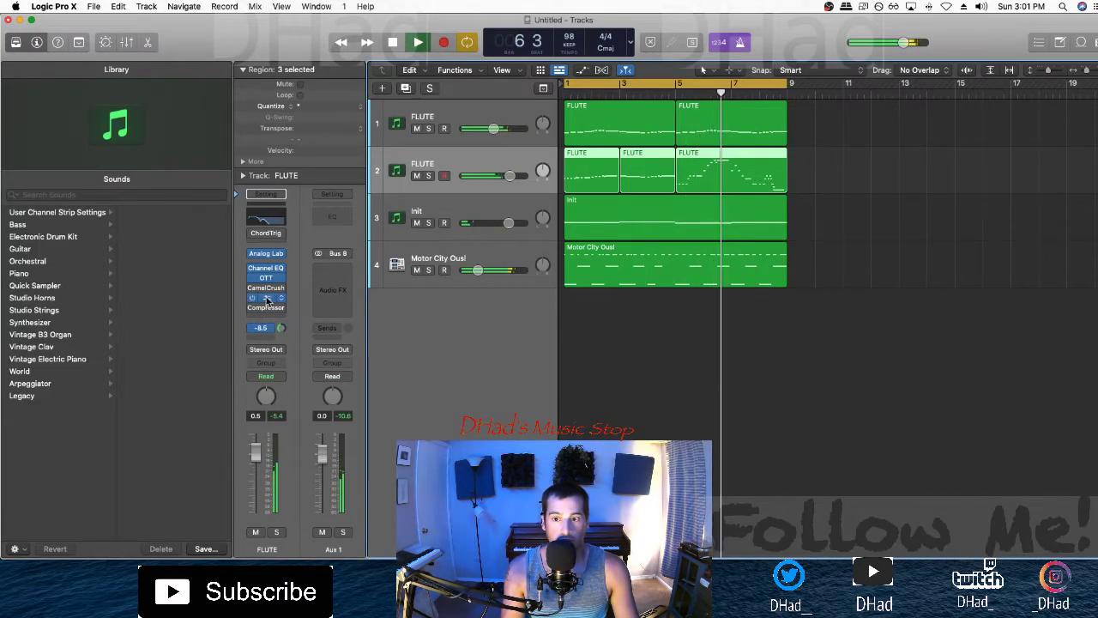
{"action": "left_click", "coordinate": [265, 296]}
{"action": "left_click", "coordinate": [374, 301]}
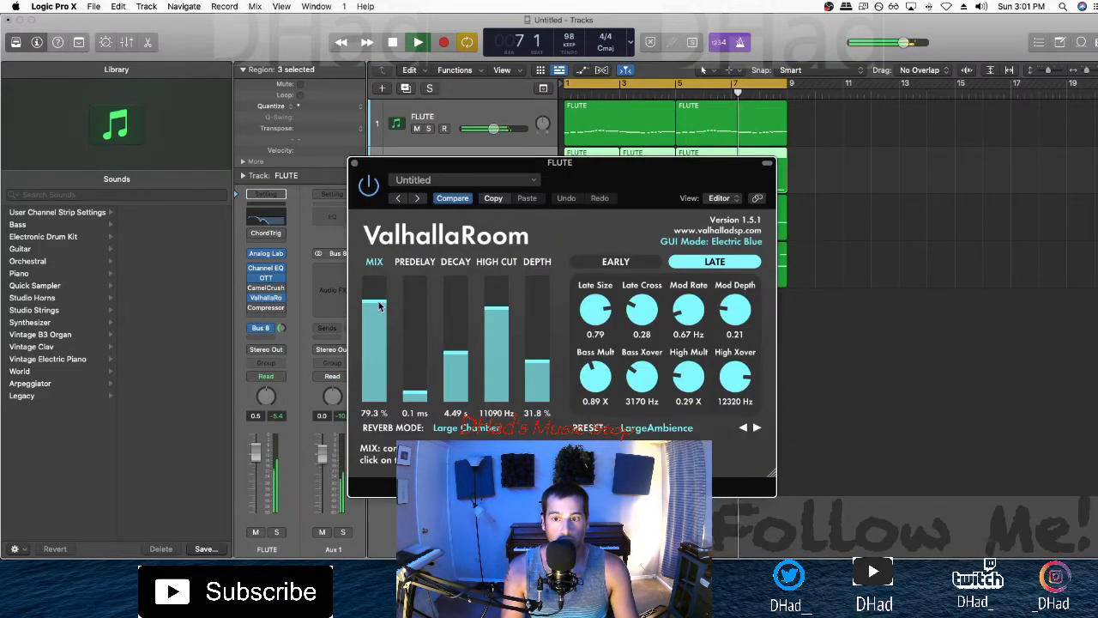
{"action": "left_click", "coordinate": [266, 278]}
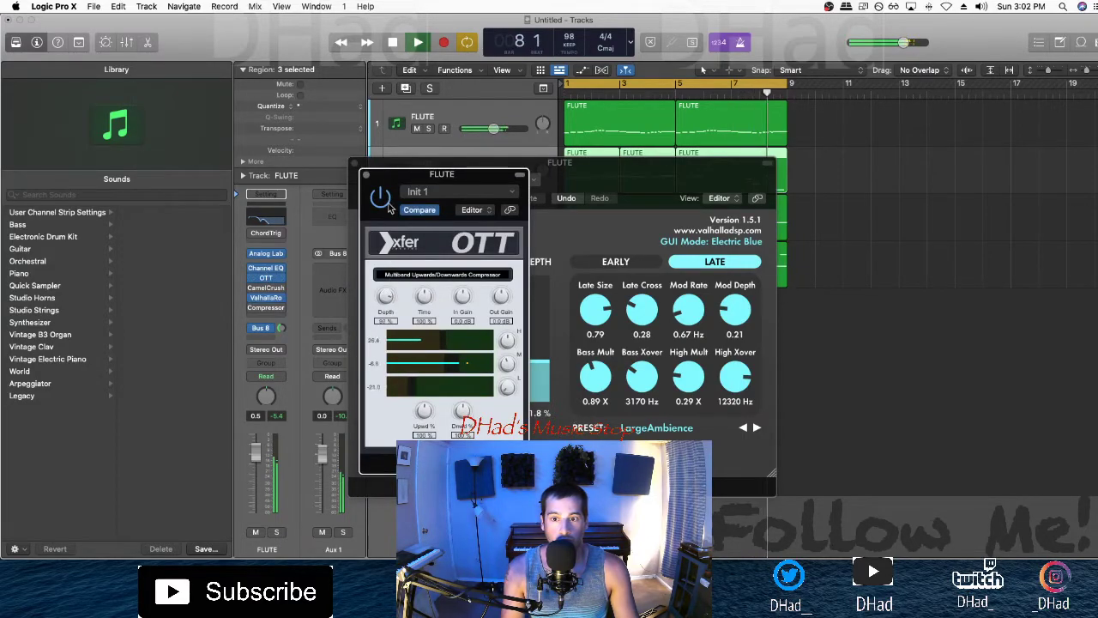
{"action": "left_click", "coordinate": [367, 175]}
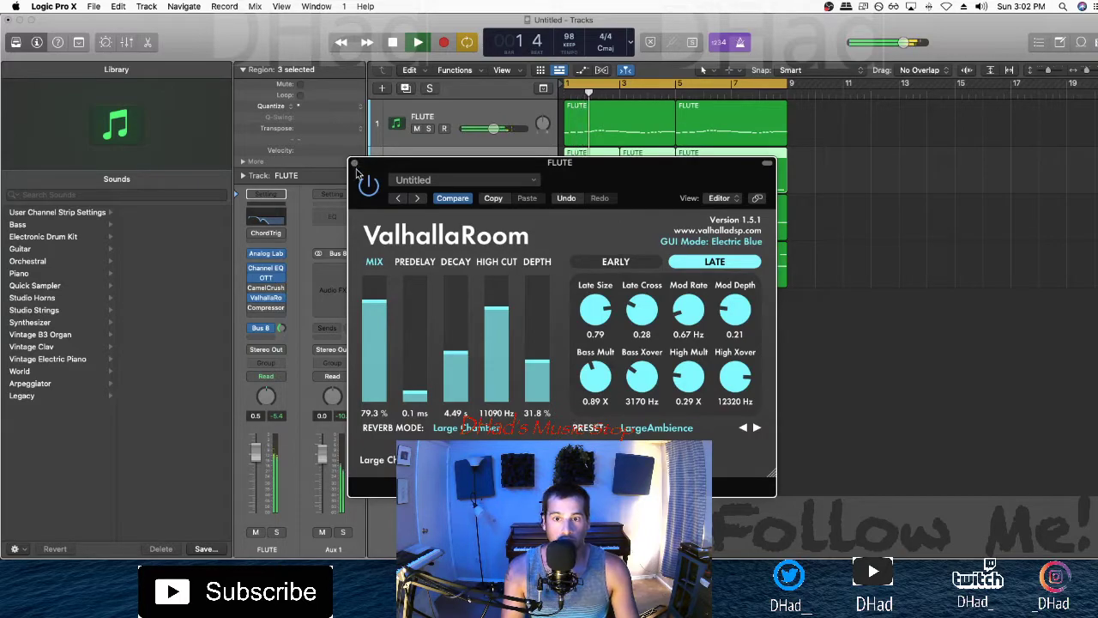
{"action": "left_click", "coordinate": [354, 163]}
Step: Rename the second FLUTE track to "bass" and set its volume to -6.4 dB
{"action": "double_click", "coordinate": [462, 161]}
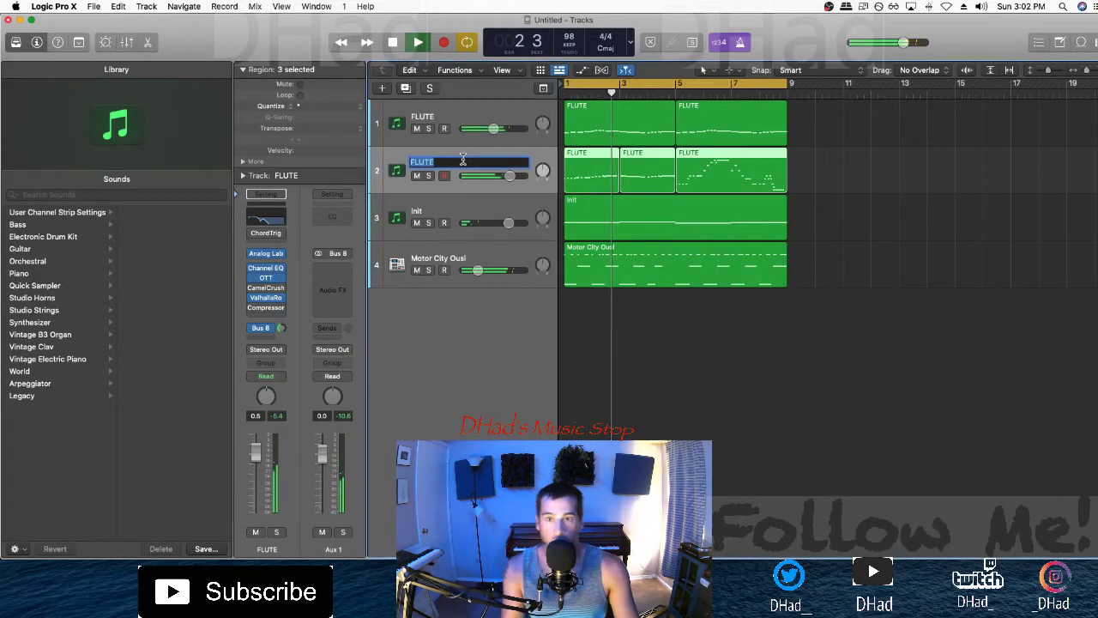
{"action": "type", "text": "bass"}
{"action": "key", "text": "Return"}
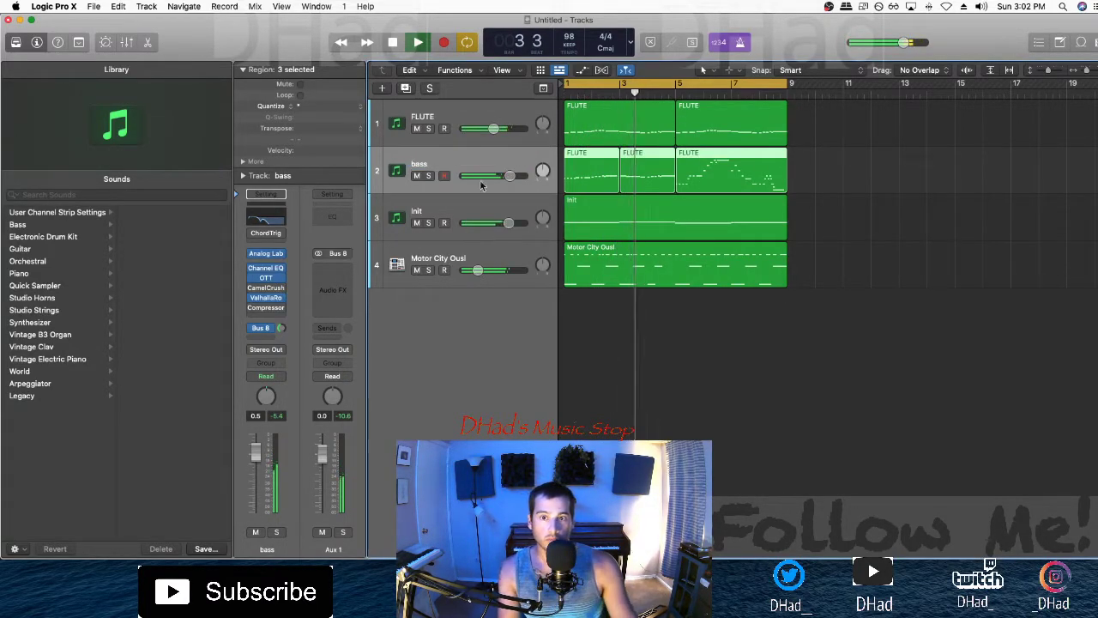
{"action": "left_click_drag", "start_coordinate": [508, 175], "coordinate": [491, 177]}
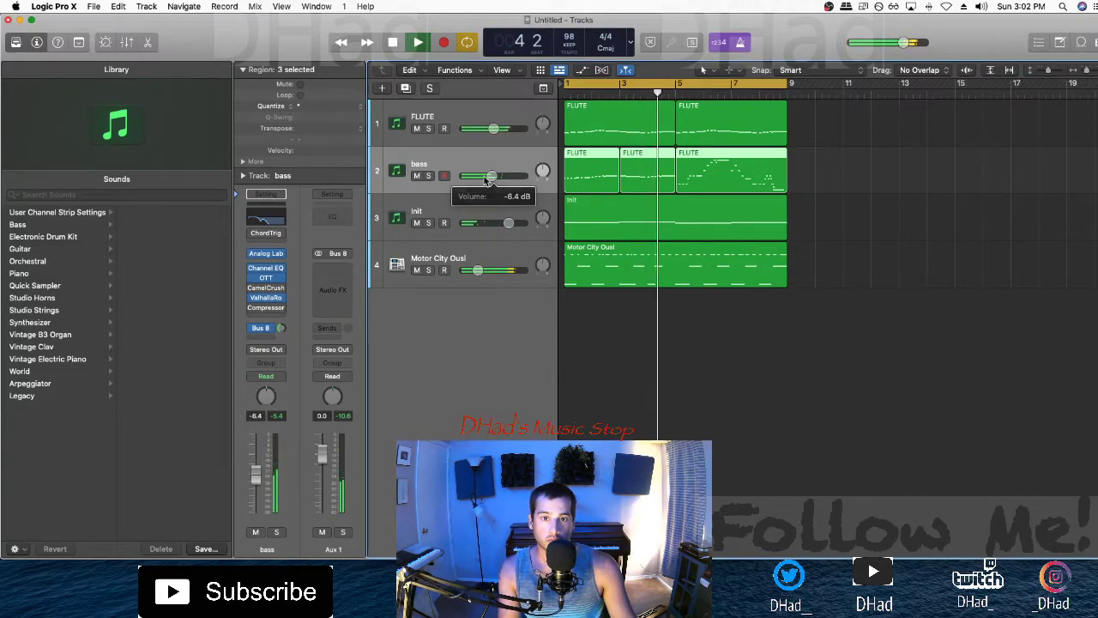
{"action": "left_click", "coordinate": [677, 392]}
{"action": "left_click", "coordinate": [639, 170]}
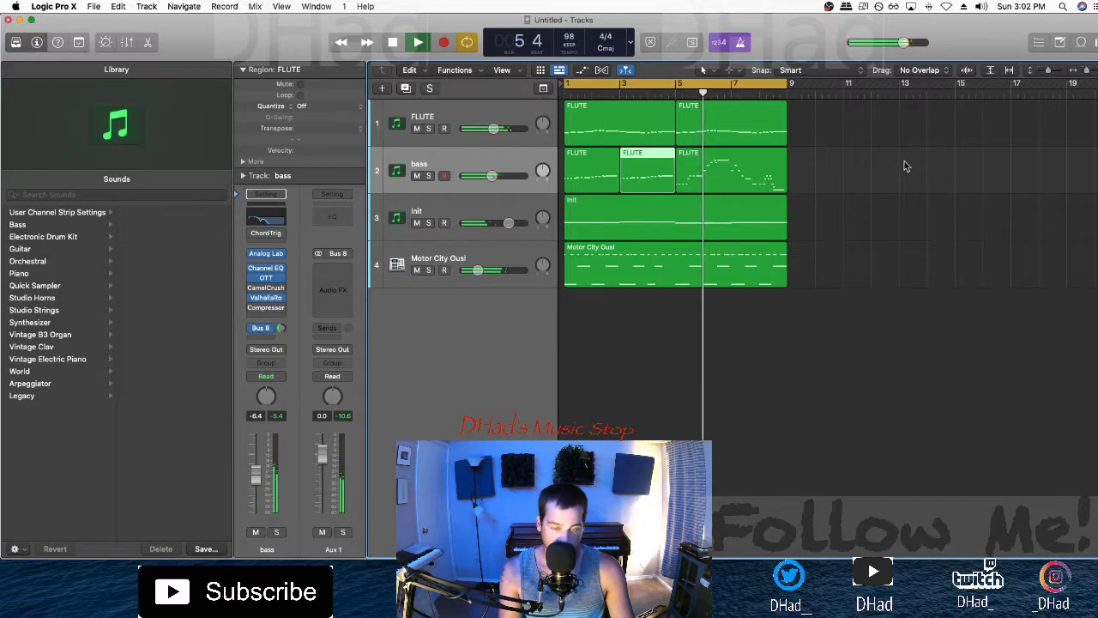
{"action": "left_click", "coordinate": [821, 396]}
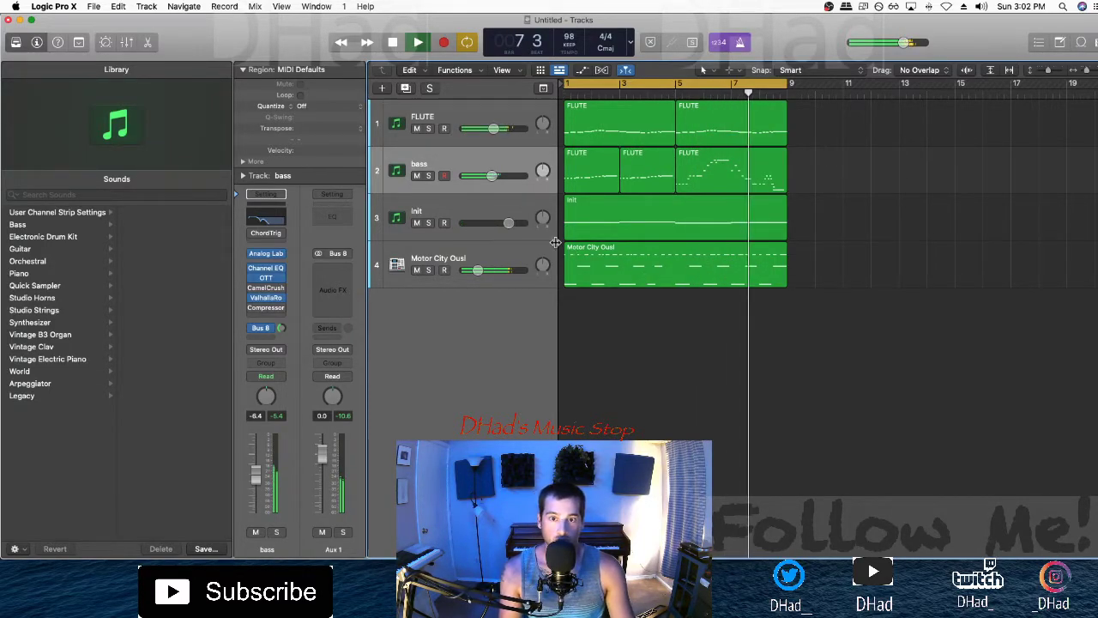
Step: Shorten all the notes in the Init region slightly at their ends to leave small gaps between them
{"action": "double_click", "coordinate": [682, 208]}
{"action": "key", "text": "super+a"}
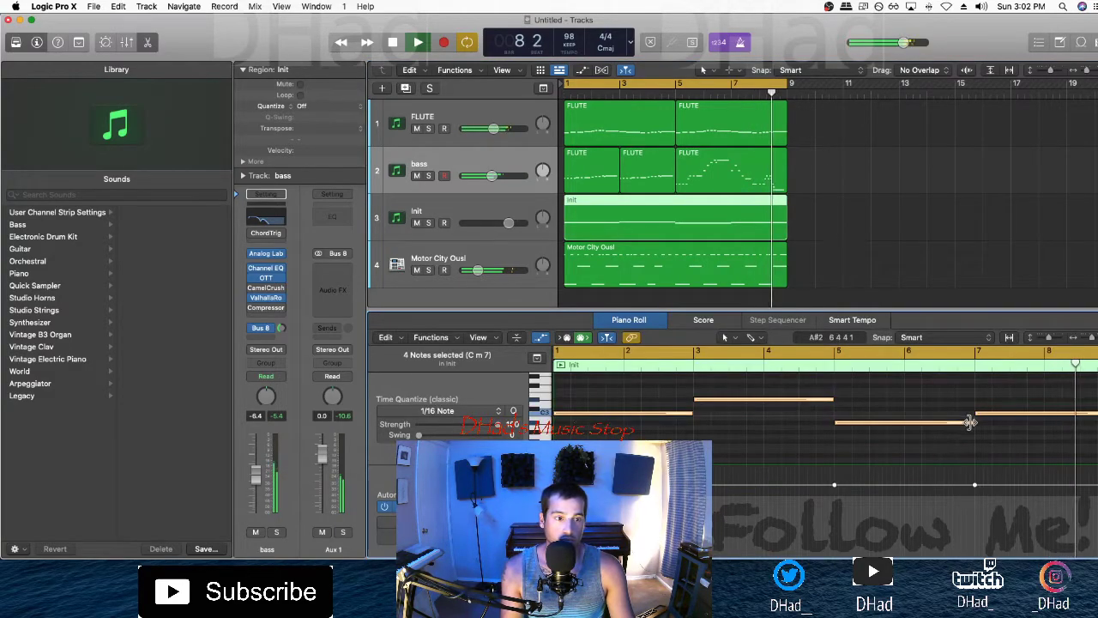
{"action": "left_click_drag", "start_coordinate": [690, 415], "coordinate": [686, 414]}
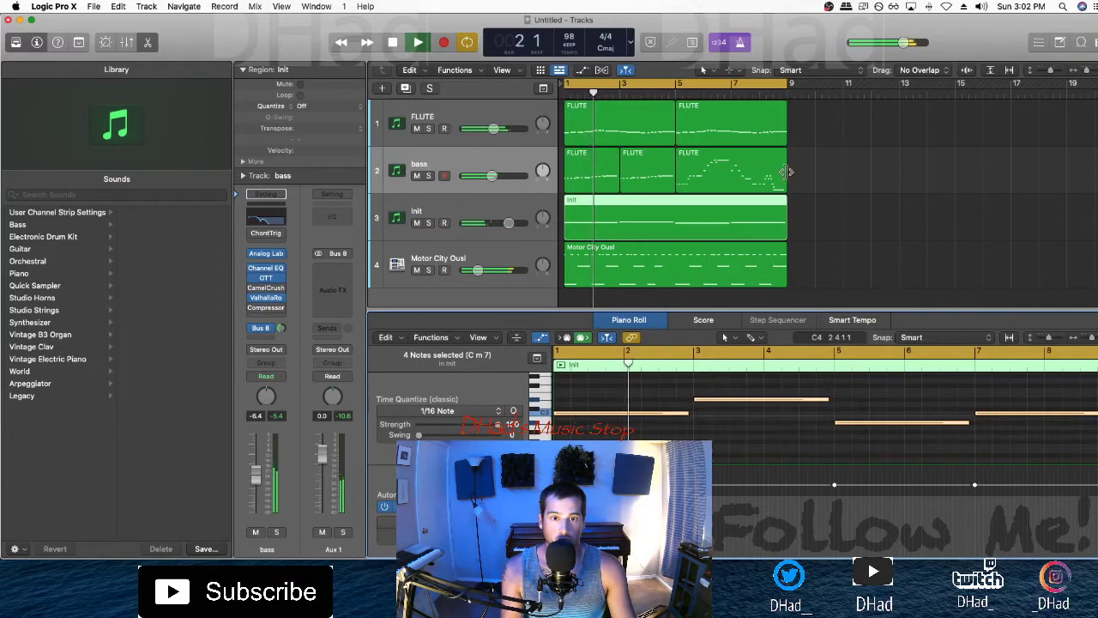
Step: Join the bass track's three regions into a single region spanning bars 1 to 9
{"action": "left_click", "coordinate": [541, 187]}
{"action": "key", "text": "super+j"}
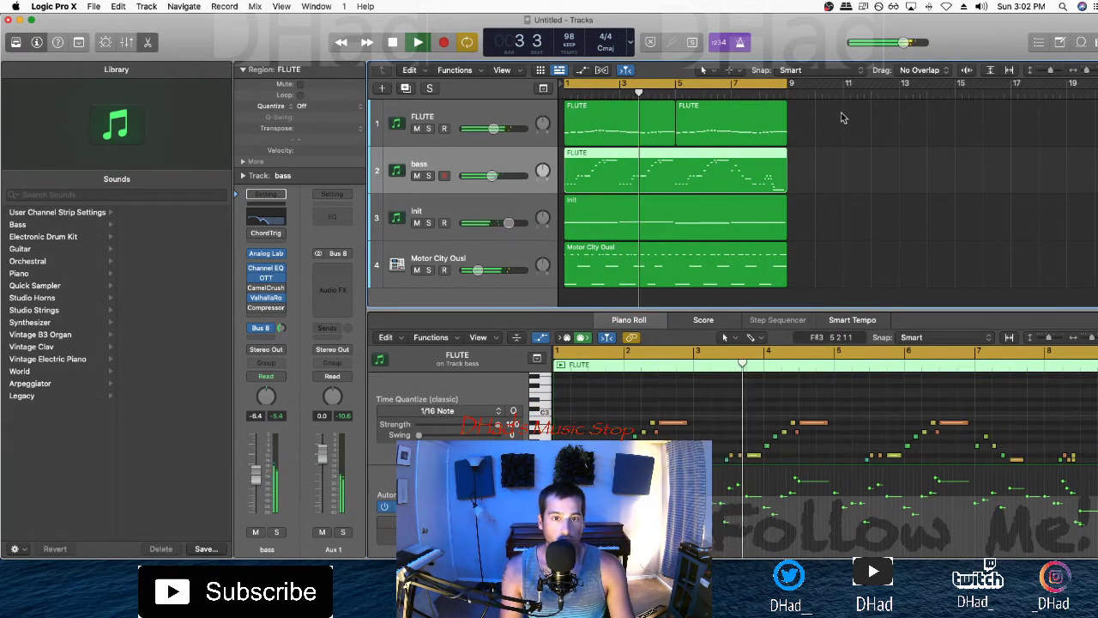
{"action": "key", "text": "e"}
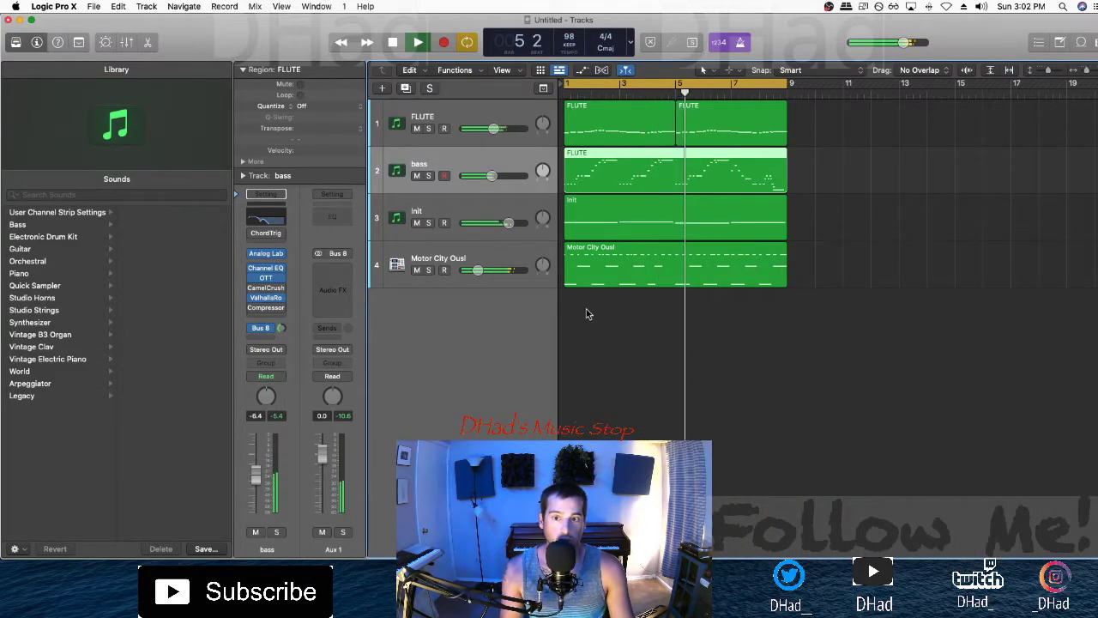
Step: Turn off the metronome and examine the lowest row of notes in the Motor City Ousl drum region
{"action": "left_click", "coordinate": [502, 259]}
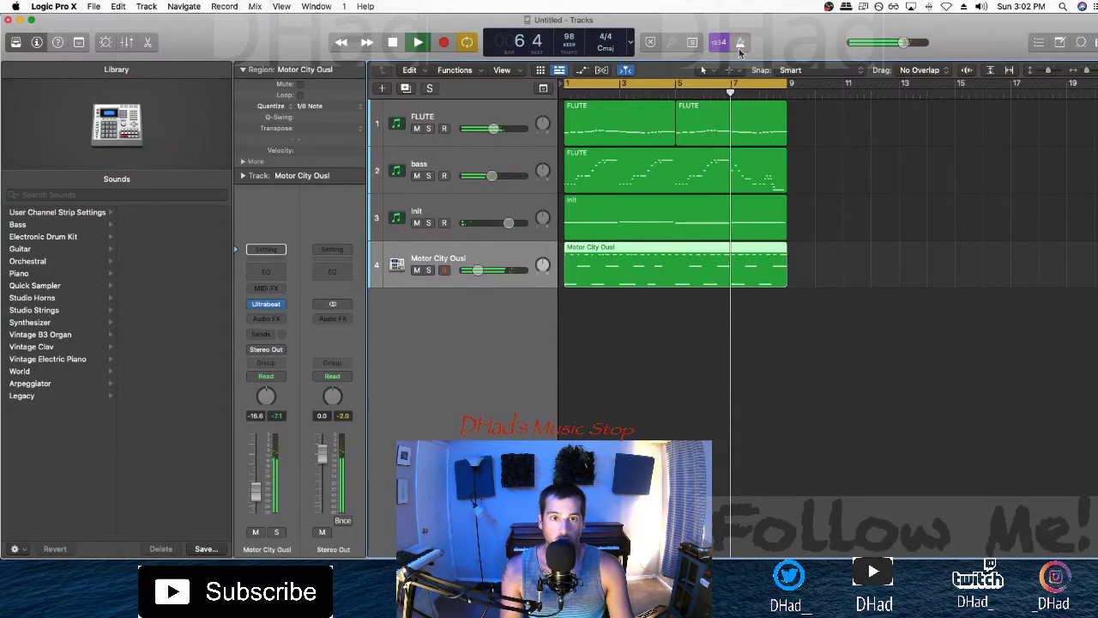
{"action": "key", "text": "e"}
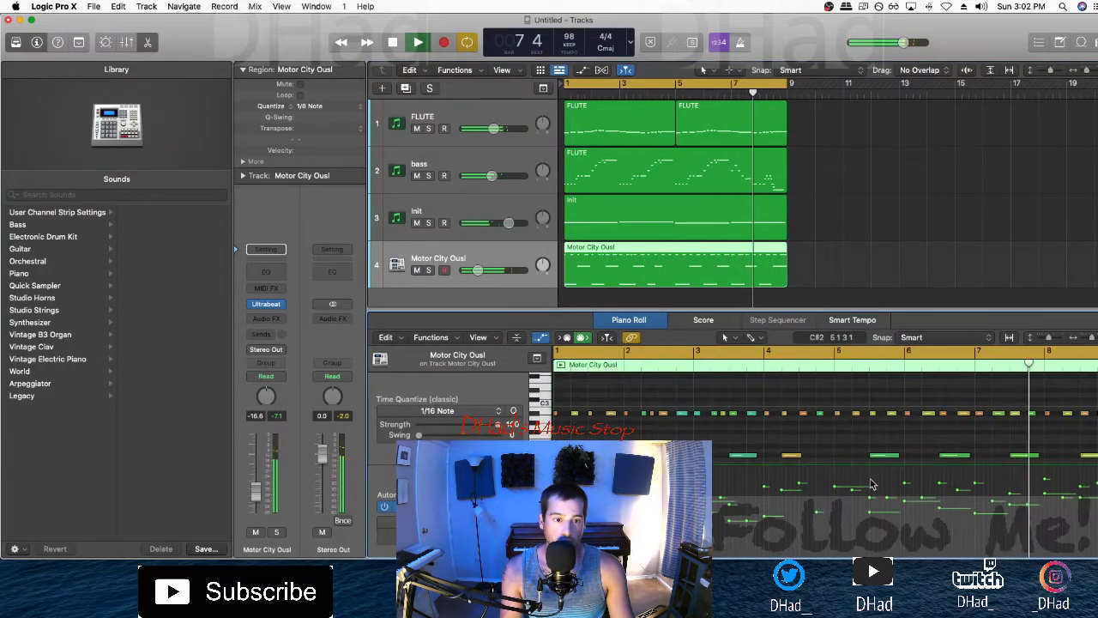
{"action": "key", "text": "a"}
{"action": "key", "text": "super+Left"}
{"action": "key", "text": "super+Left"}
{"action": "key", "text": "super+Left"}
{"action": "key", "text": "super+Left"}
{"action": "key", "text": "super+Left"}
{"action": "left_click_drag", "start_coordinate": [813, 536], "coordinate": [554, 499]}
{"action": "key", "text": "a"}
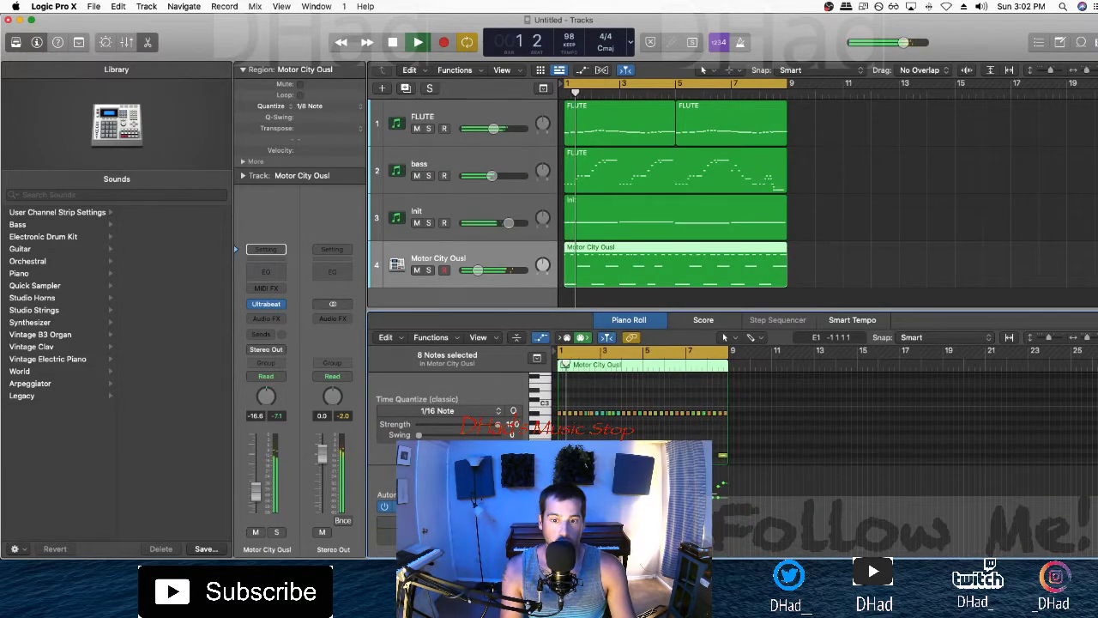
{"action": "key", "text": "a"}
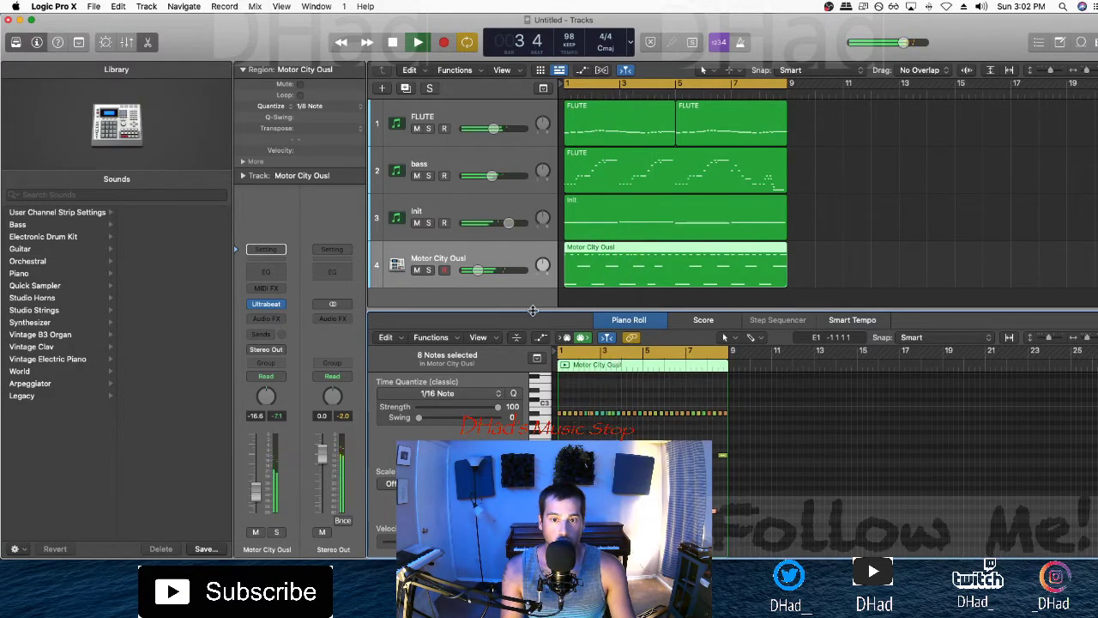
{"action": "key", "text": "p"}
Step: Hide the sound library, insert a Compressor on the Motor City Ousl track and replay the loop from the start
{"action": "left_click", "coordinate": [15, 42]}
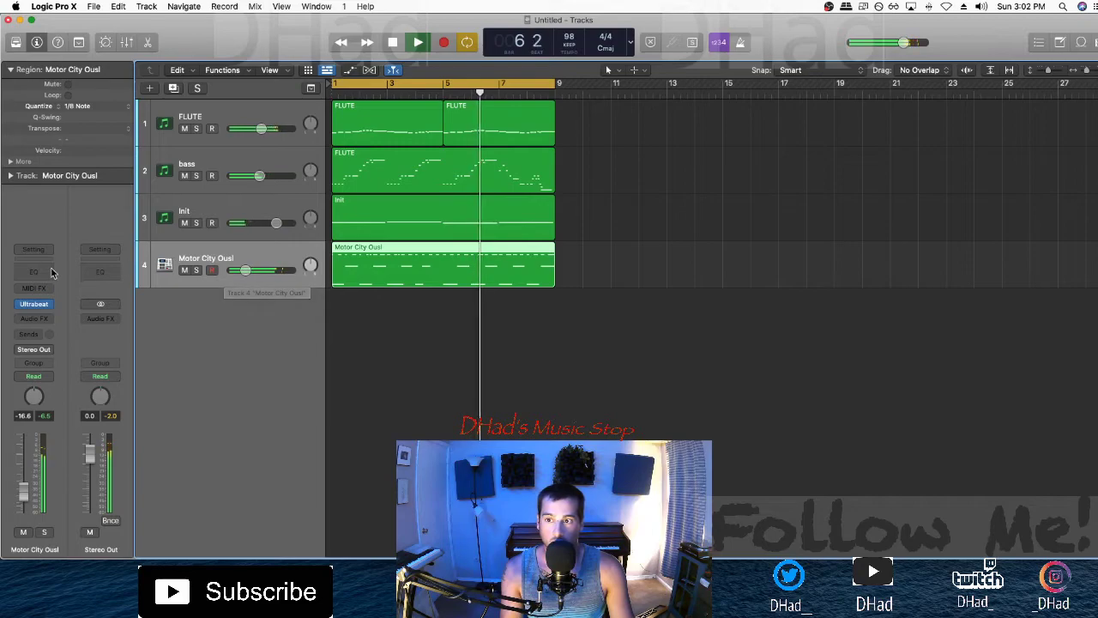
{"action": "key", "text": "space"}
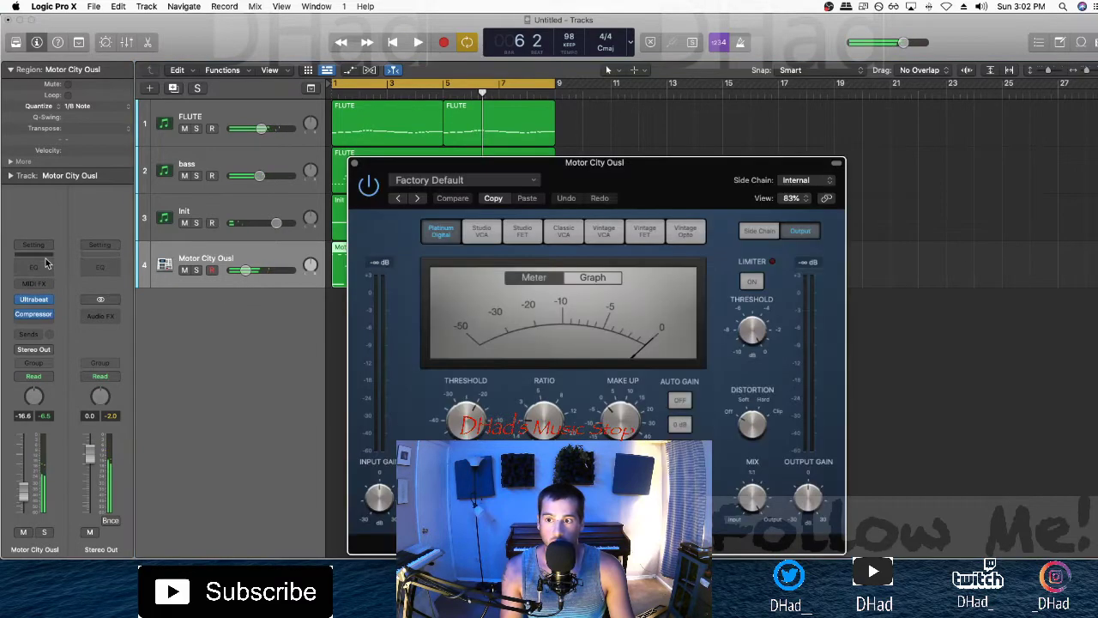
{"action": "key", "text": "Return"}
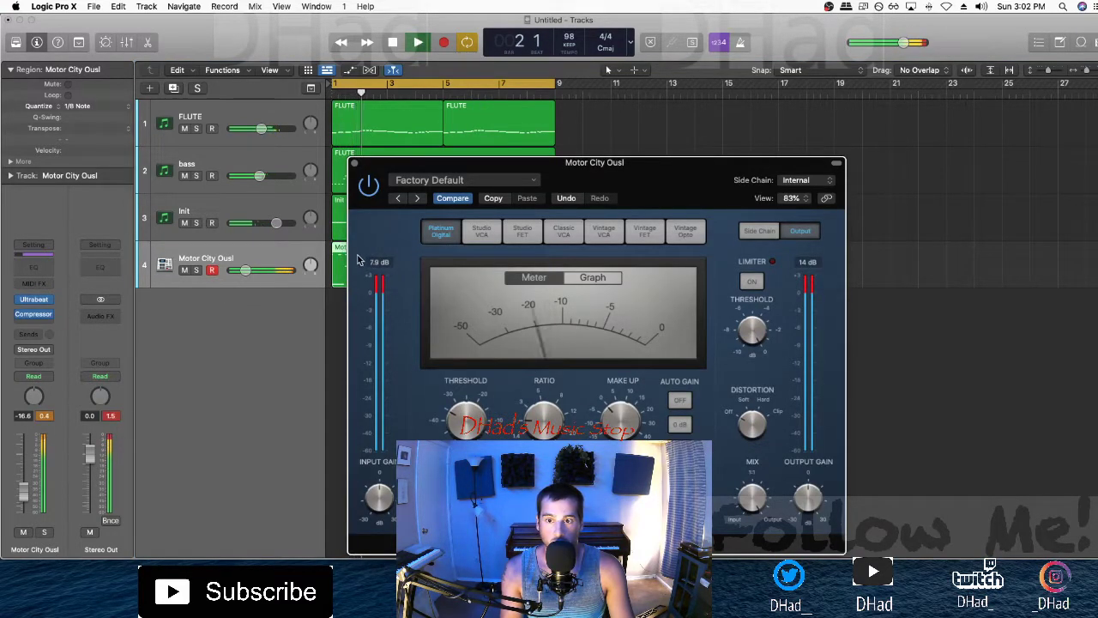
{"action": "left_click", "coordinate": [346, 169]}
{"action": "left_click", "coordinate": [354, 163]}
Step: Select the notes in the Motor City Ousl drum region and lower their velocity to 1
{"action": "double_click", "coordinate": [366, 268]}
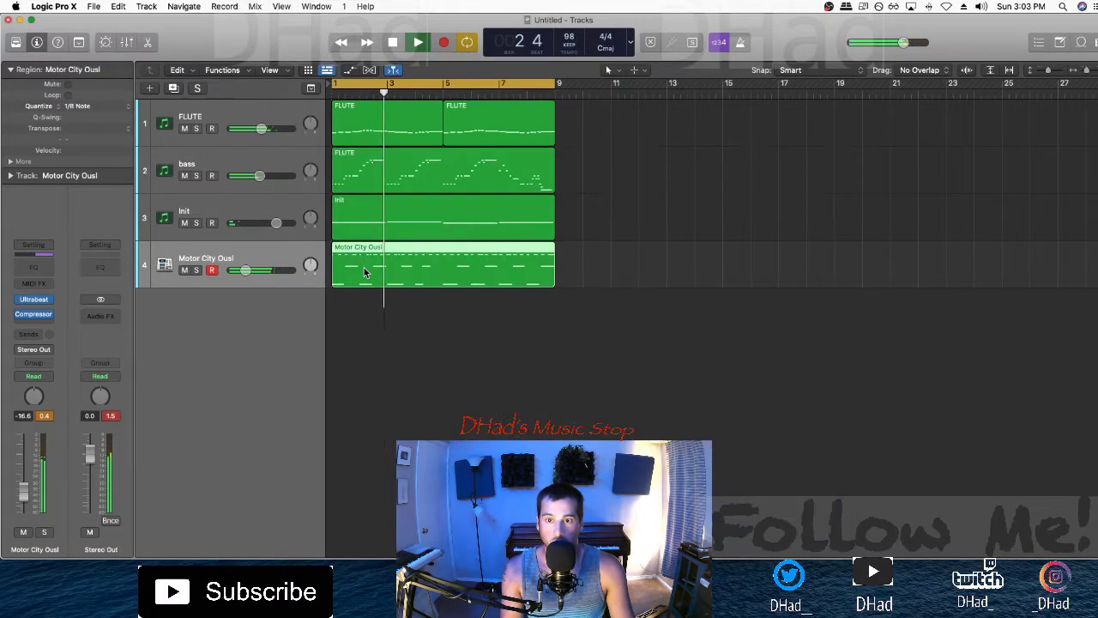
{"action": "key", "text": "super+a"}
{"action": "left_click_drag", "start_coordinate": [224, 541], "coordinate": [147, 547]}
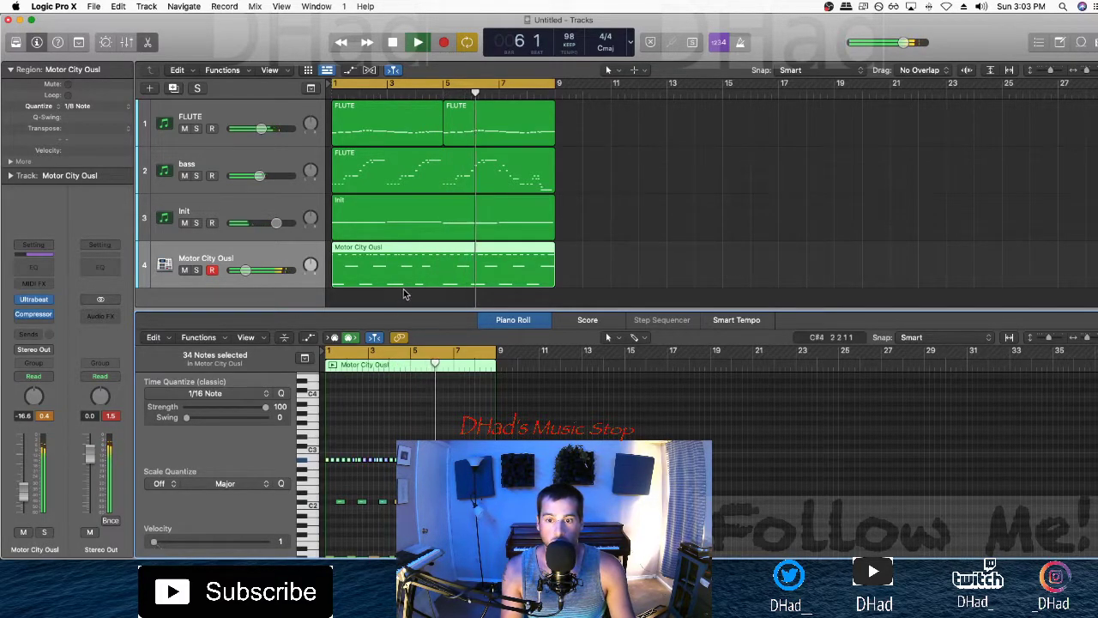
{"action": "key", "text": "p"}
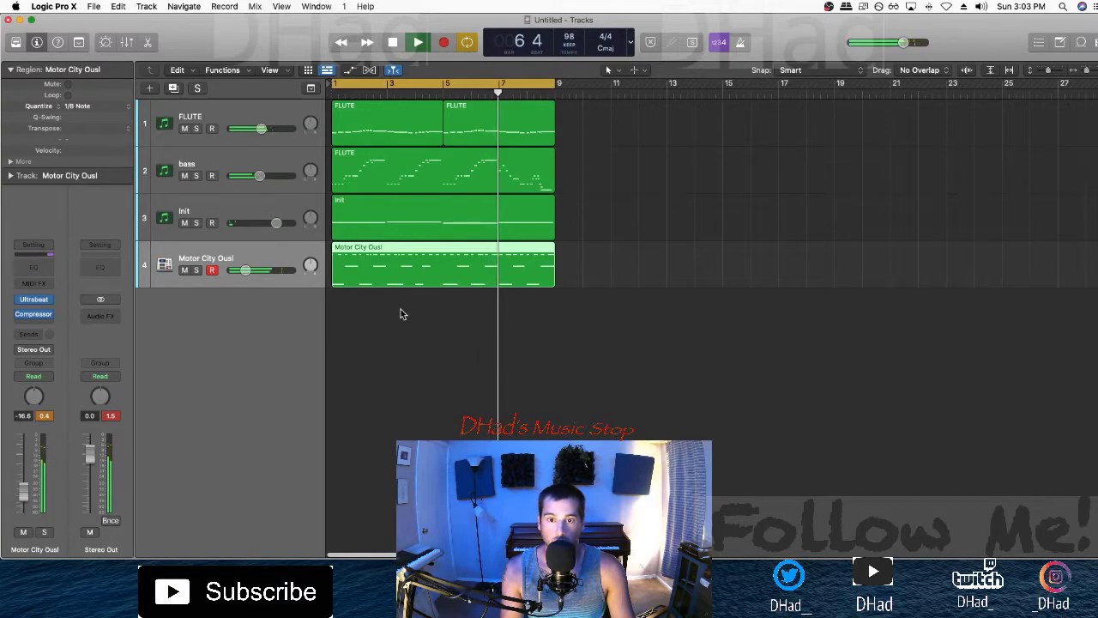
Step: Stop playback and group the FLUTE, bass and Init tracks into a summing track stack
{"action": "left_click", "coordinate": [447, 332]}
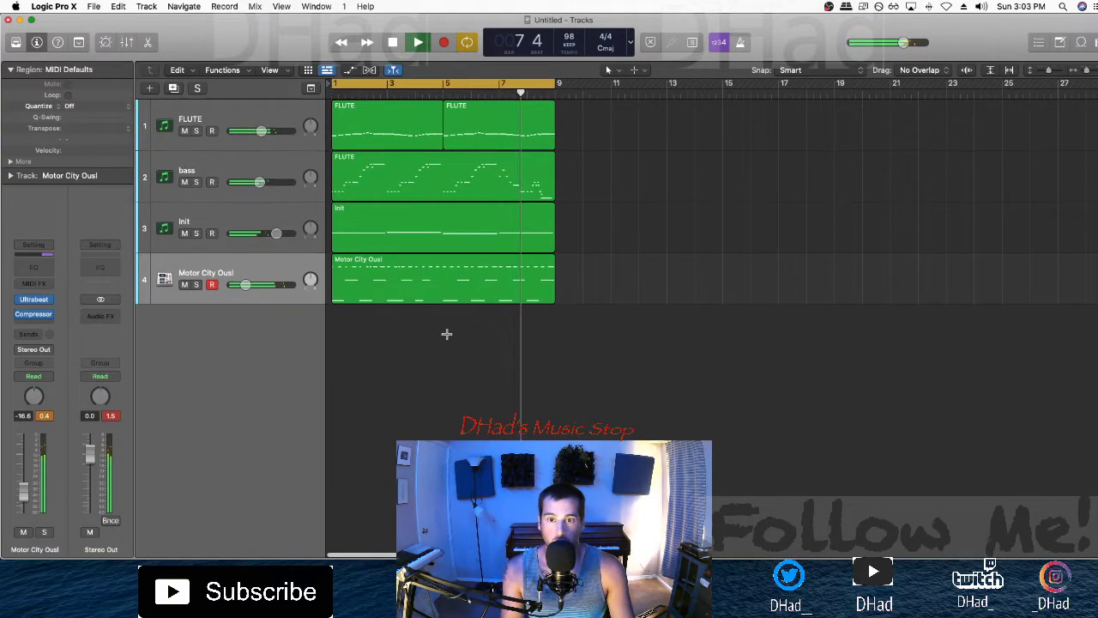
{"action": "left_click", "coordinate": [237, 227]}
{"action": "key", "text": "space"}
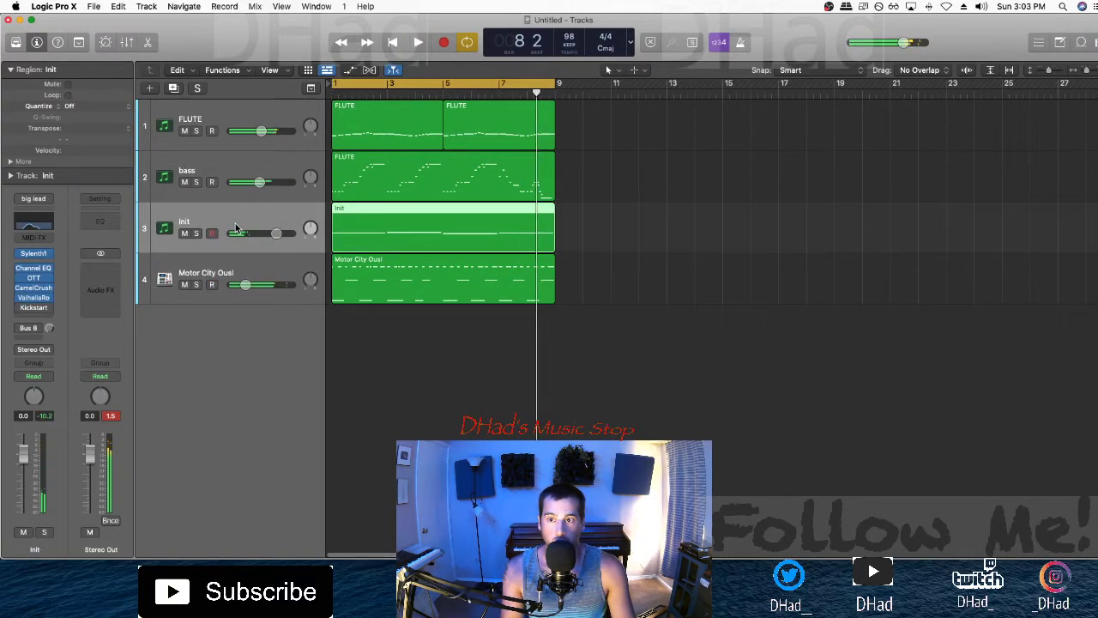
{"action": "left_click", "coordinate": [223, 104], "text": "shift"}
{"action": "right_click", "coordinate": [223, 103]}
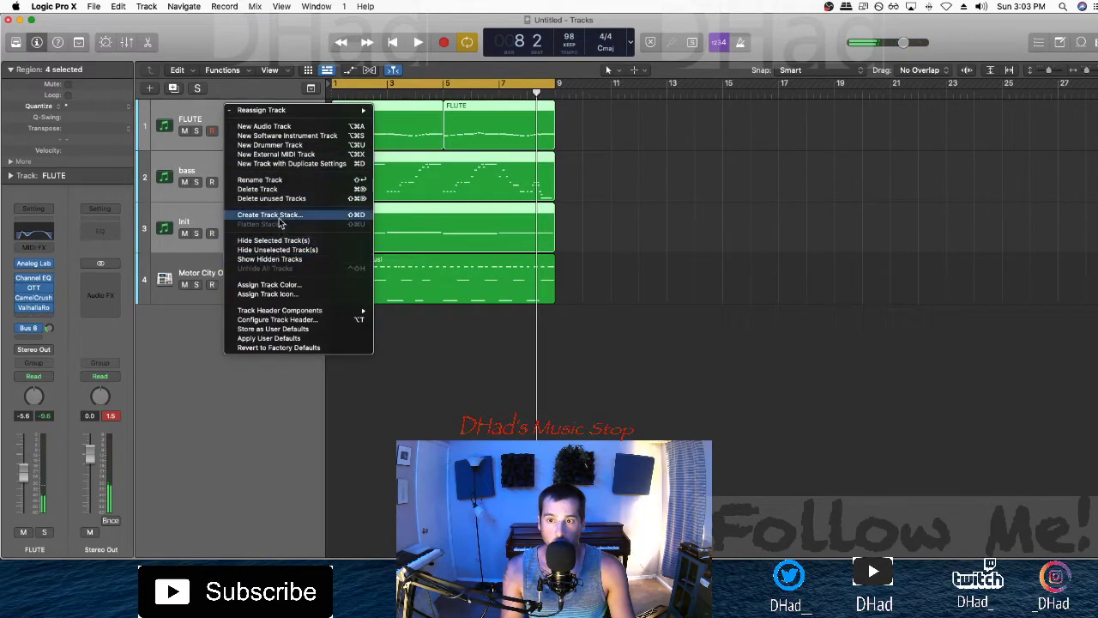
{"action": "left_click", "coordinate": [280, 215]}
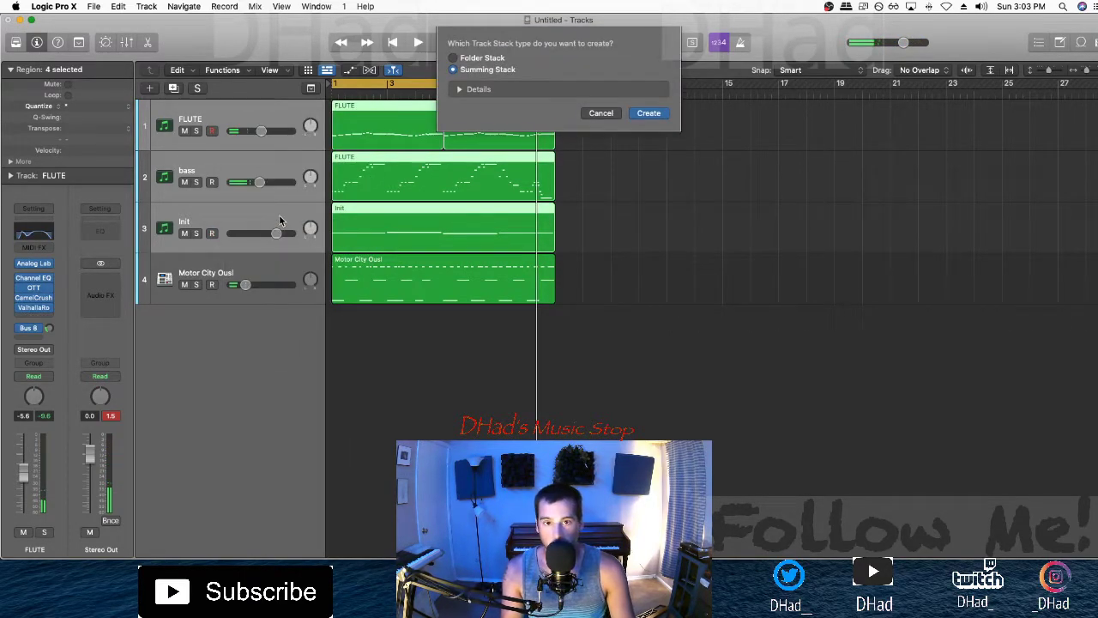
{"action": "key", "text": "Return"}
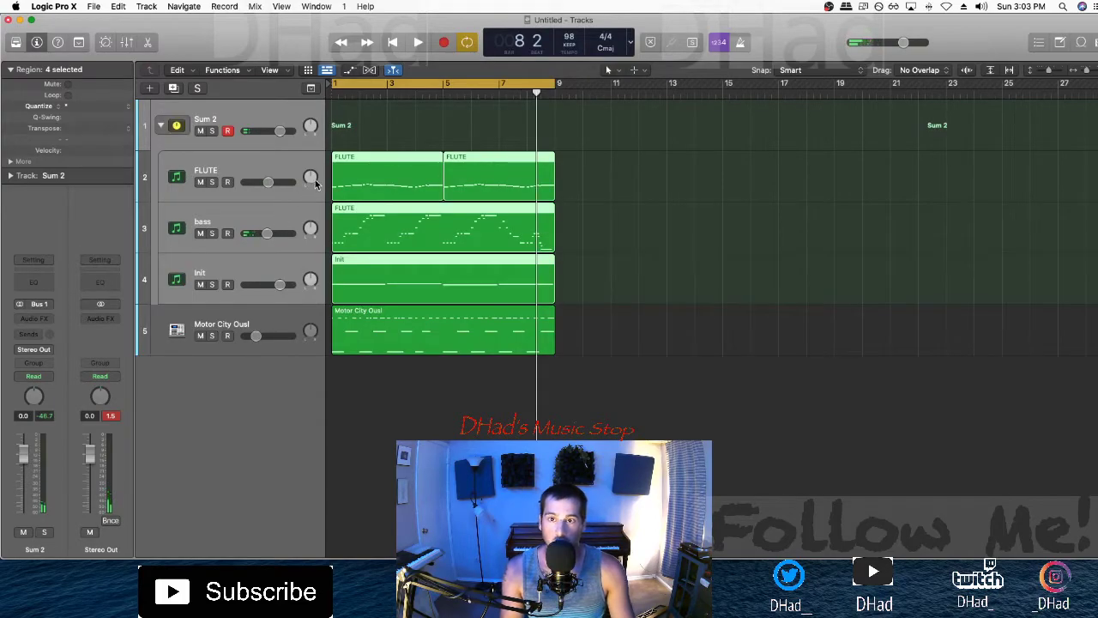
Step: Select the Sum 2 stack and listen to the opening bar of the loop from bar 1
{"action": "left_click", "coordinate": [254, 127]}
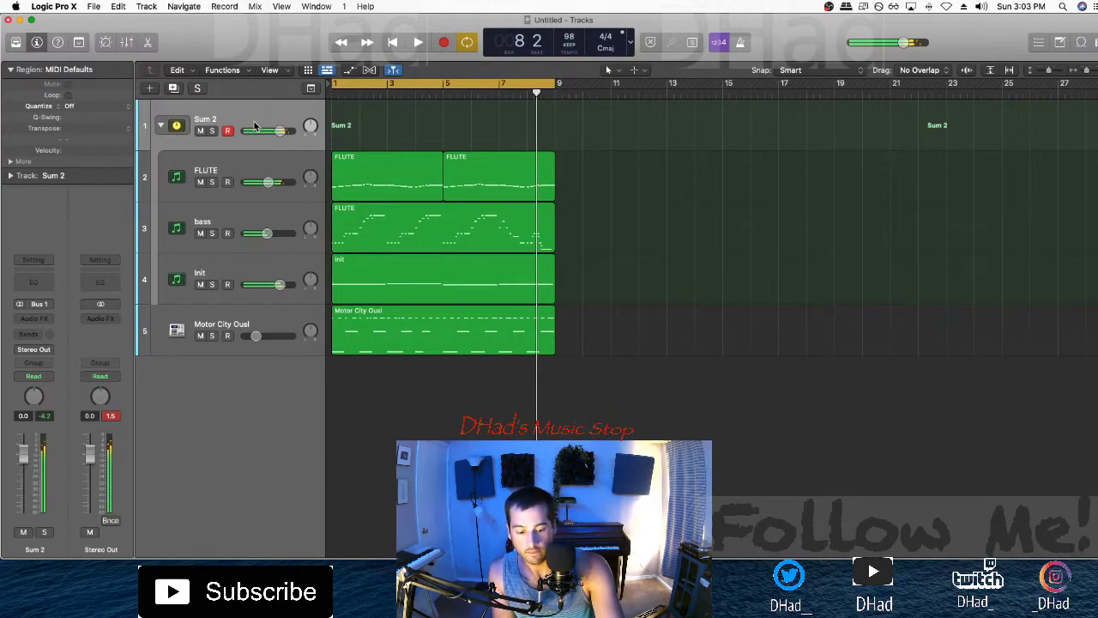
{"action": "key", "text": "Return"}
{"action": "key", "text": "space"}
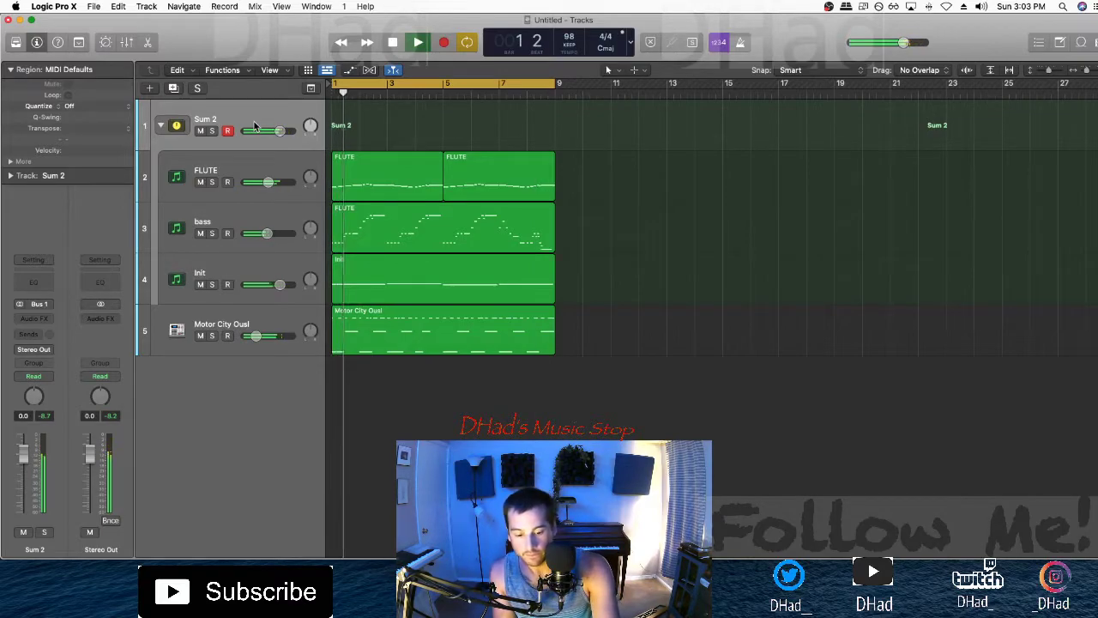
{"action": "key", "text": "space"}
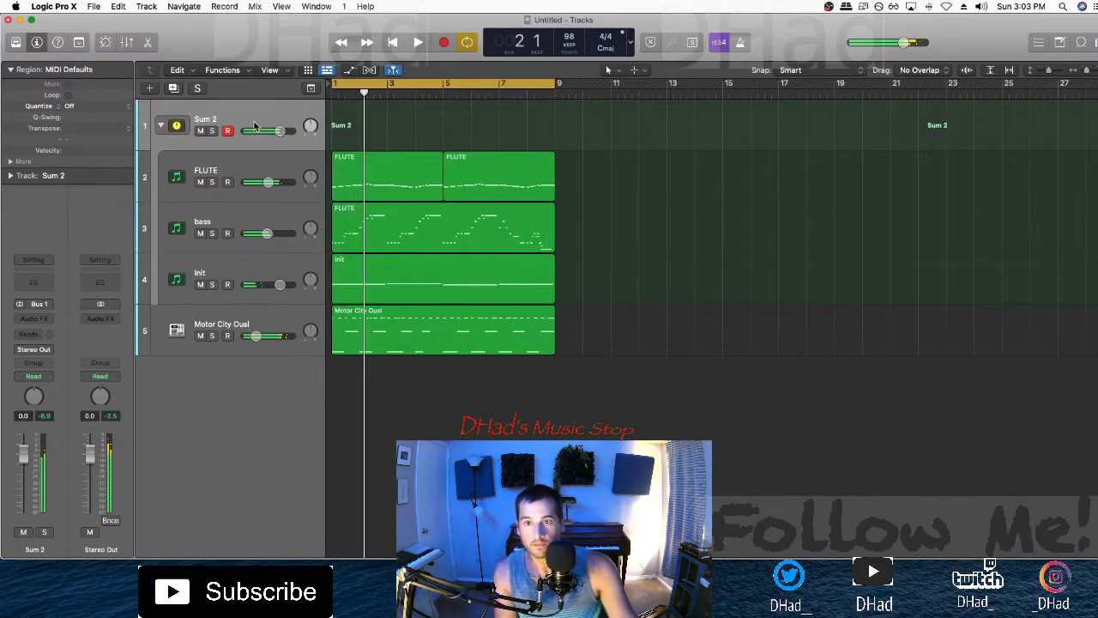
Step: Move the FLUTE, bass and Init regions to start just before bar 13, then play the drum loop with the Sum 2 stack selected
{"action": "left_click_drag", "start_coordinate": [613, 295], "coordinate": [683, 181]}
{"action": "left_click", "coordinate": [276, 122]}
{"action": "key", "text": "space"}
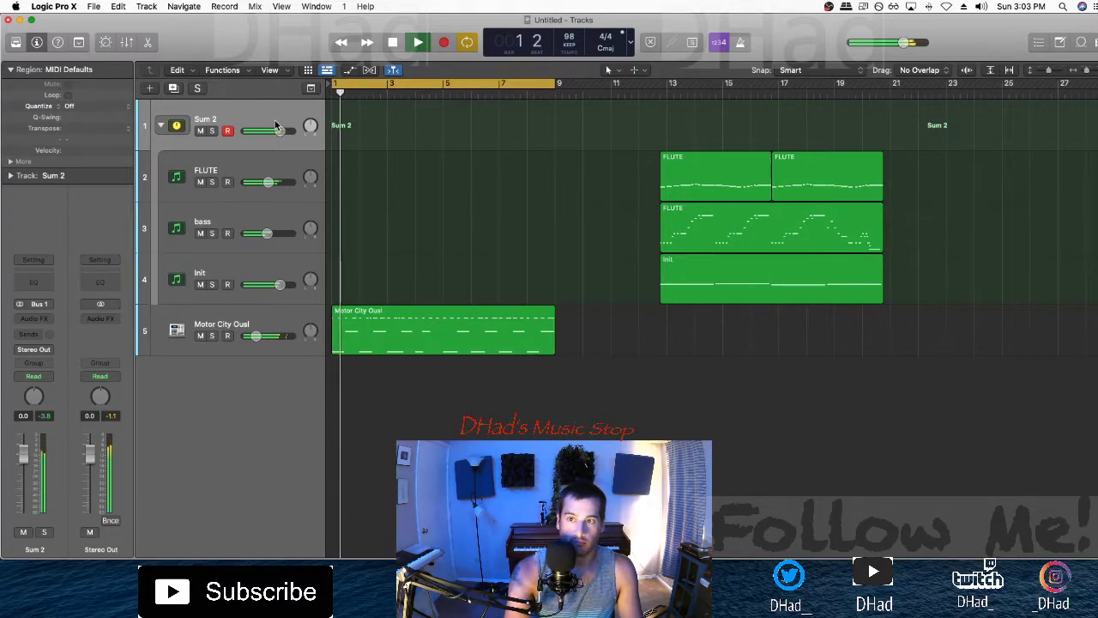
Step: Insert the RC-20 Retro Color audio effect on the Sum 2 stack, stop playback and close the plug-in window
{"action": "left_click", "coordinate": [31, 334]}
{"action": "left_click", "coordinate": [32, 214]}
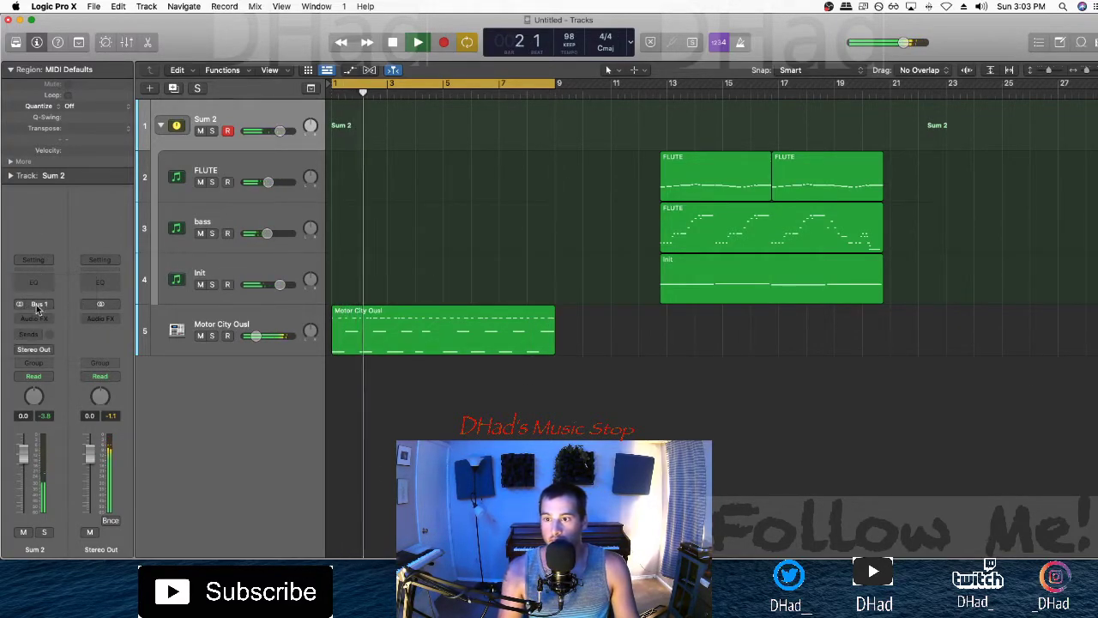
{"action": "left_click", "coordinate": [35, 318]}
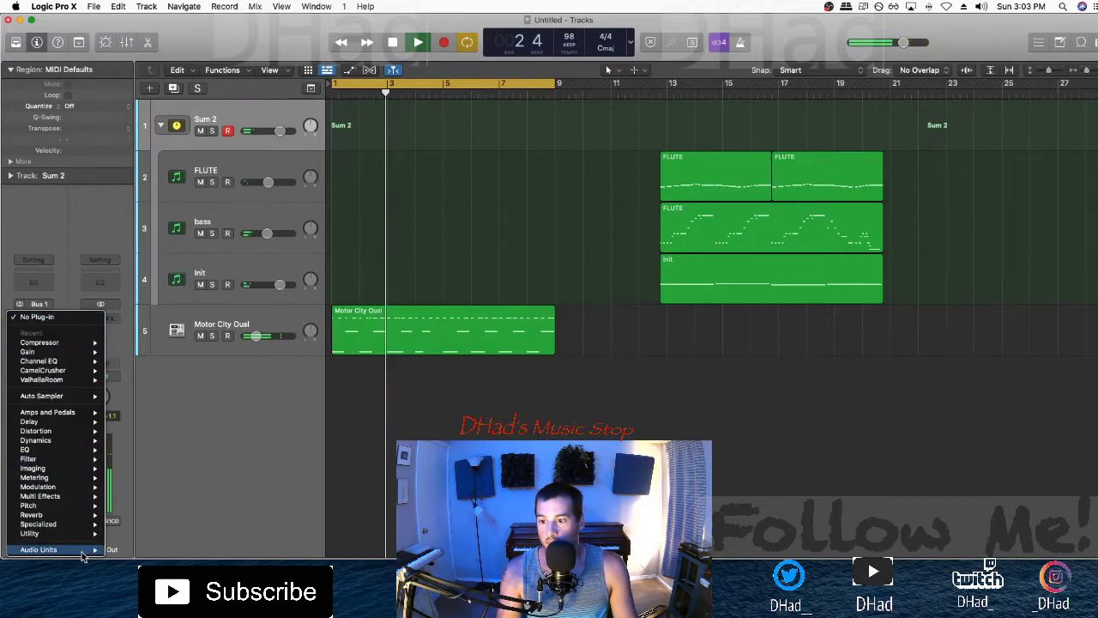
{"action": "mouse_move", "coordinate": [85, 549]}
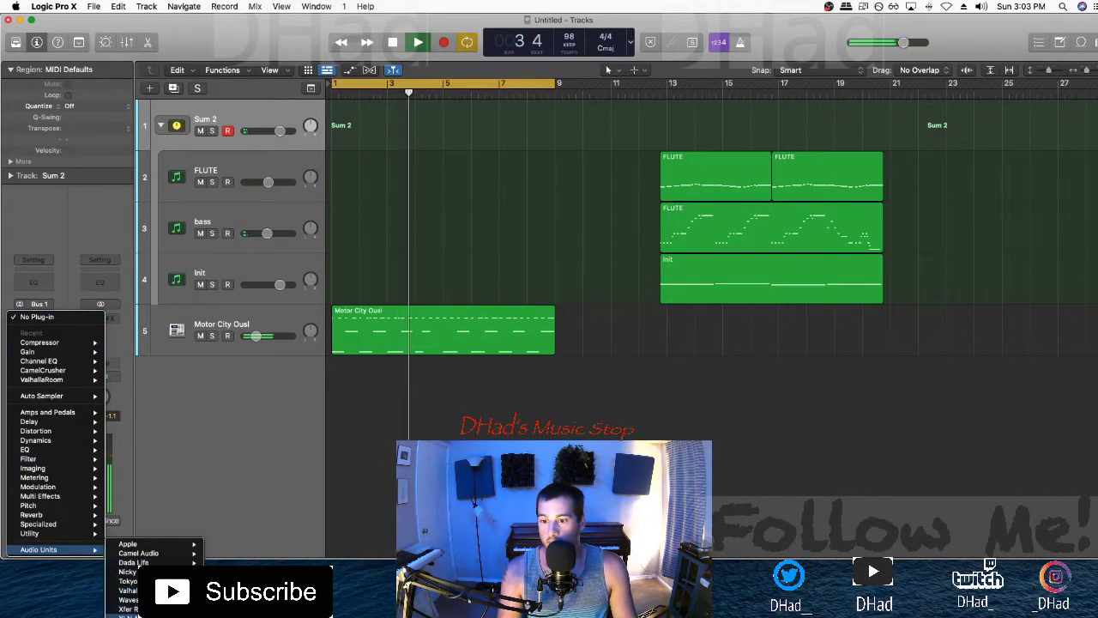
{"action": "left_click", "coordinate": [326, 609]}
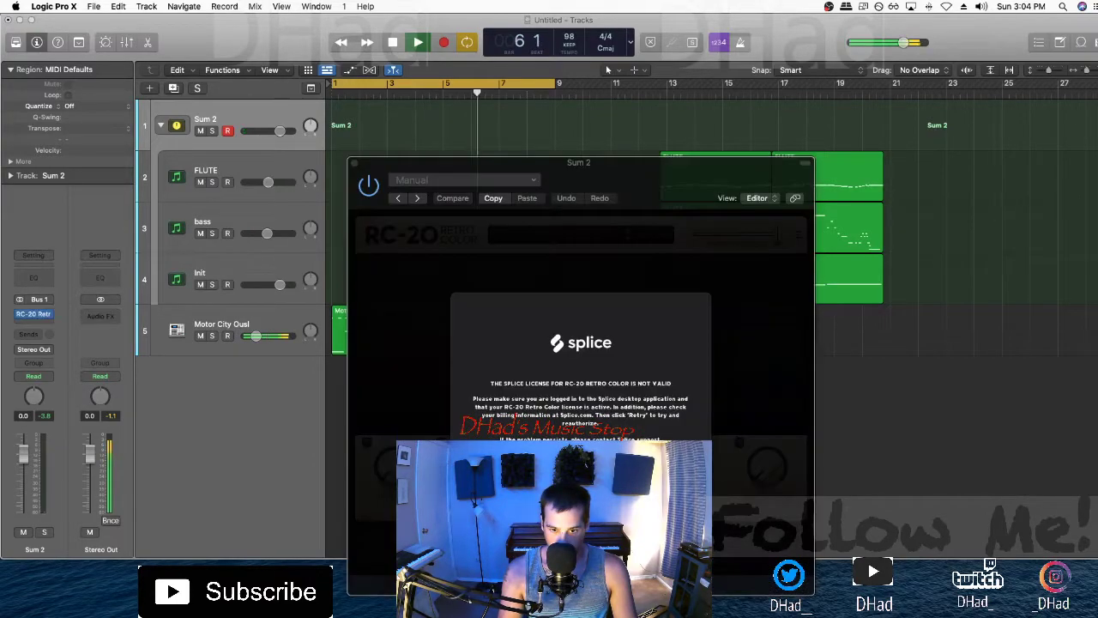
{"action": "key", "text": "space"}
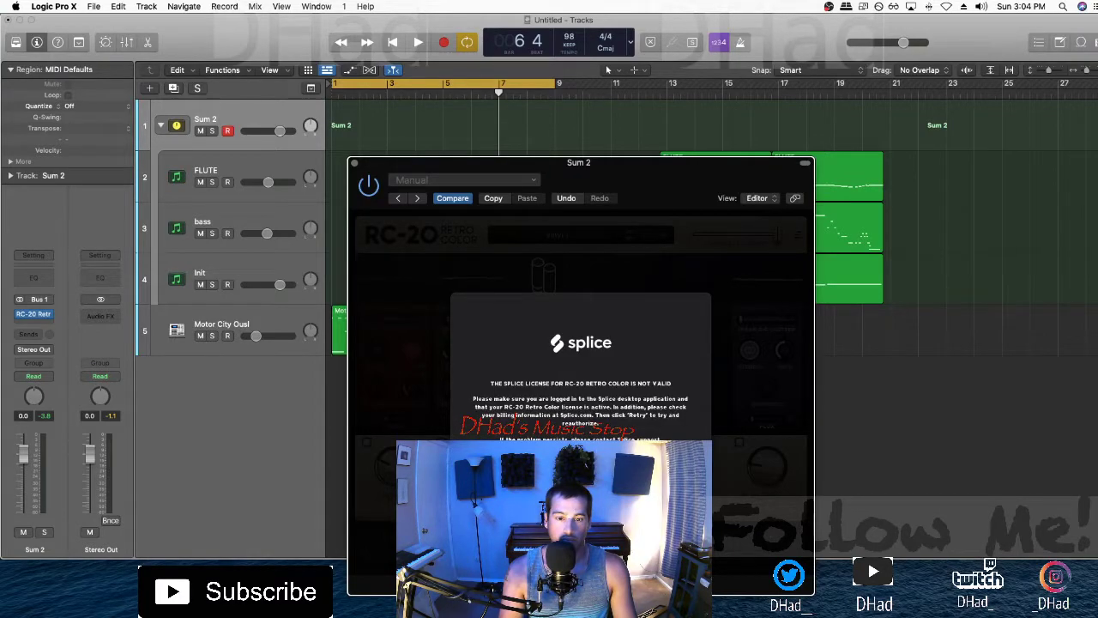
{"action": "left_click", "coordinate": [51, 30]}
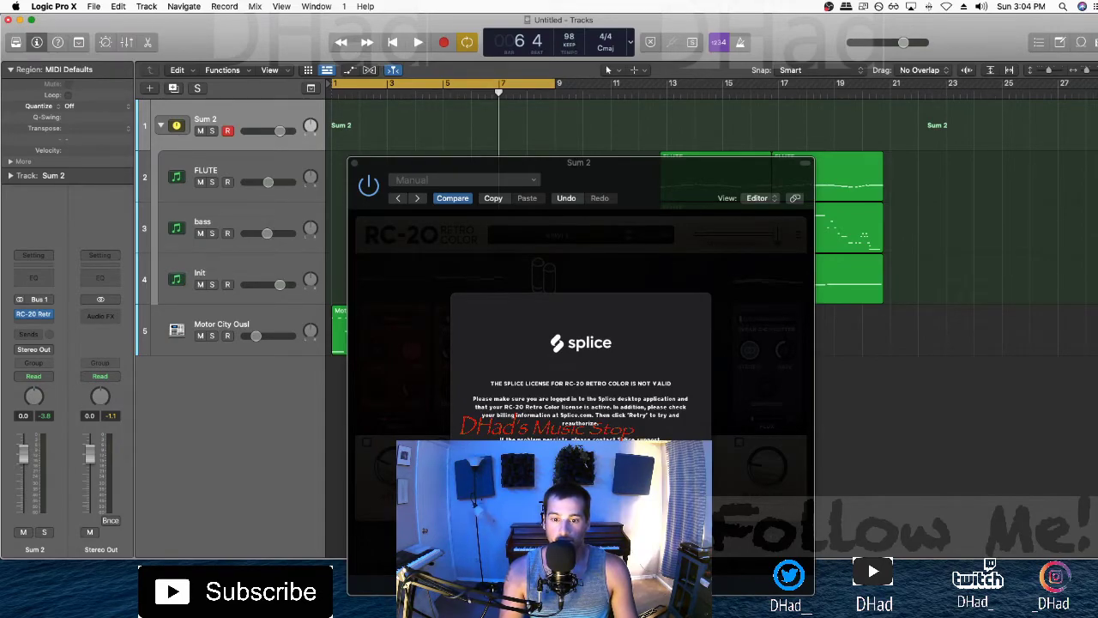
{"action": "left_click", "coordinate": [355, 162]}
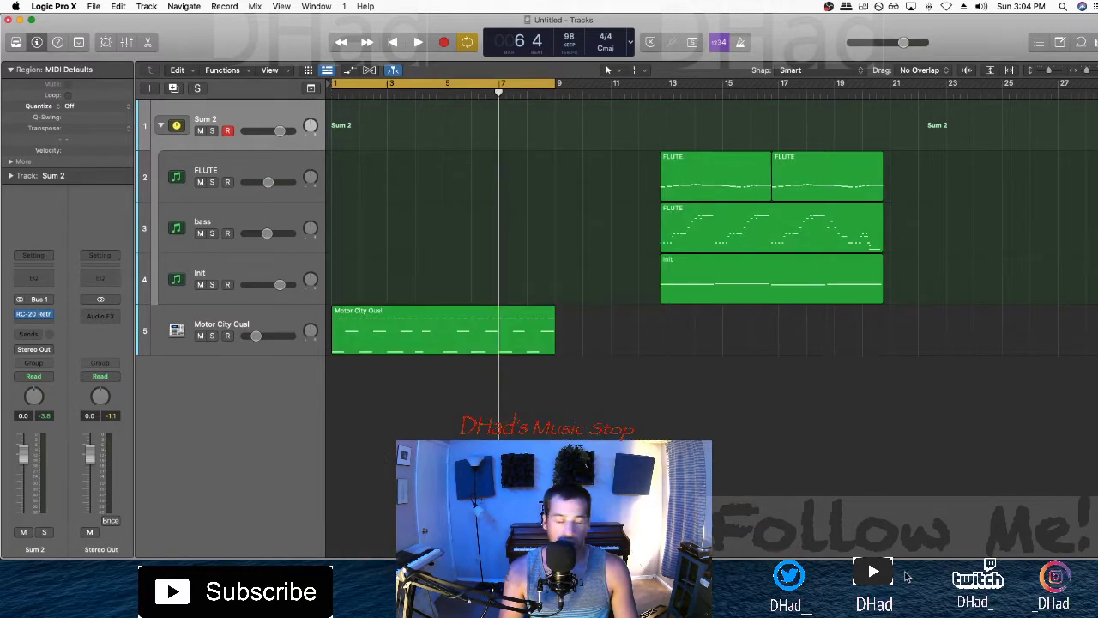